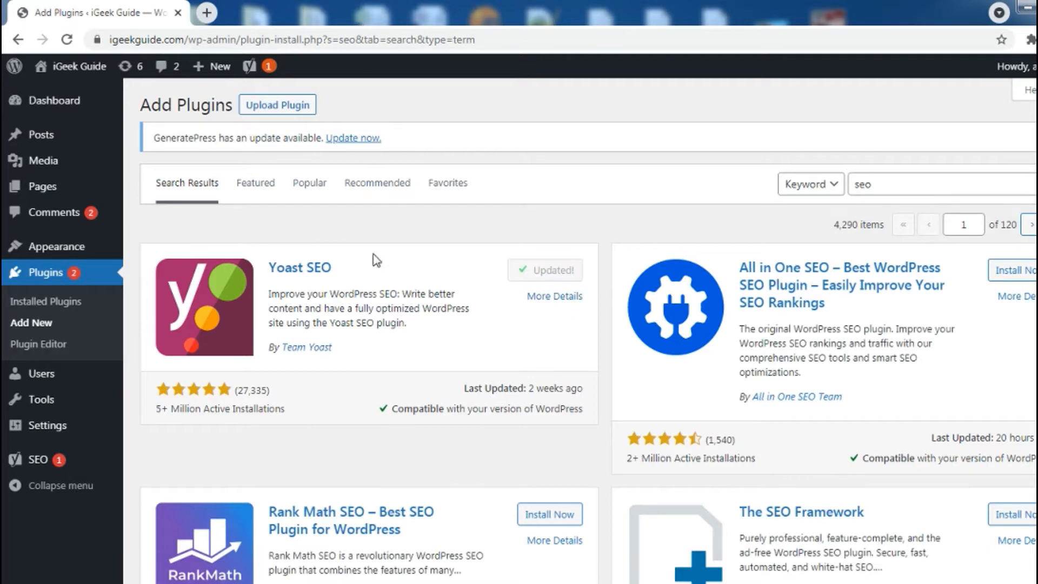
- Open the general settings of the Yoast SEO plugin
scroll(631, 262, down, 2)
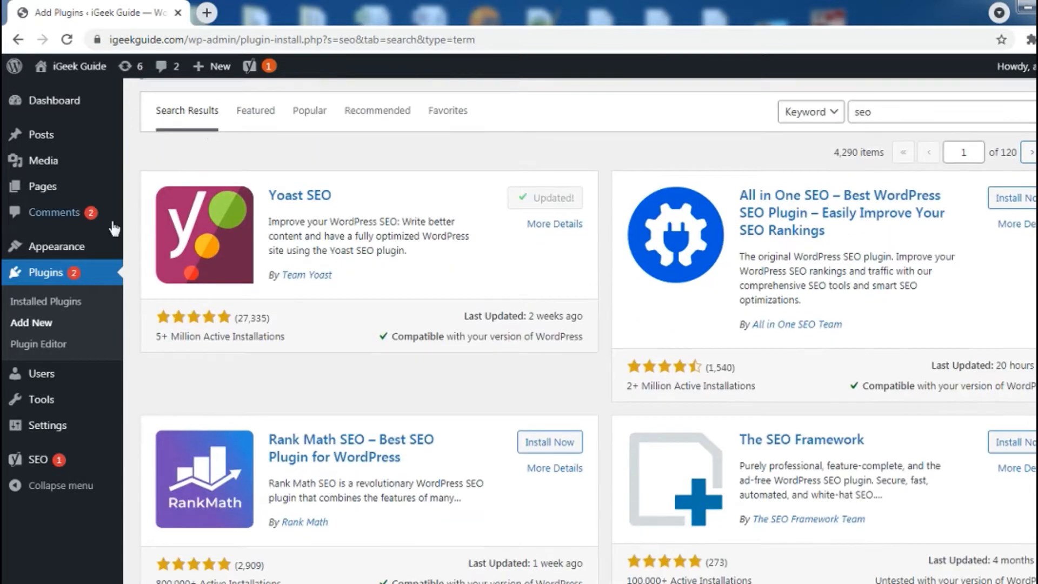
scroll(855, 379, up, 2)
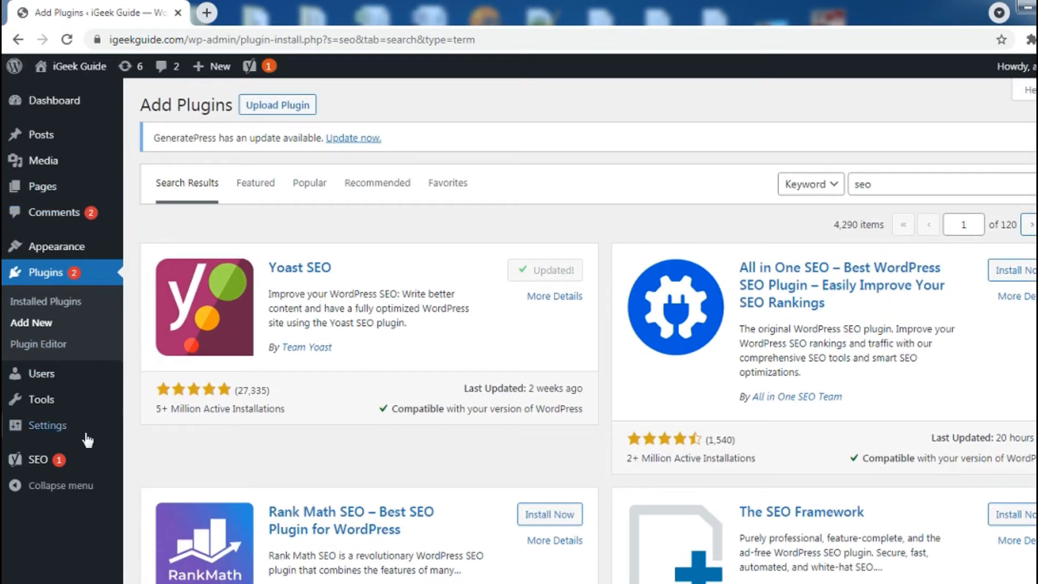
scroll(54, 311, down, 2)
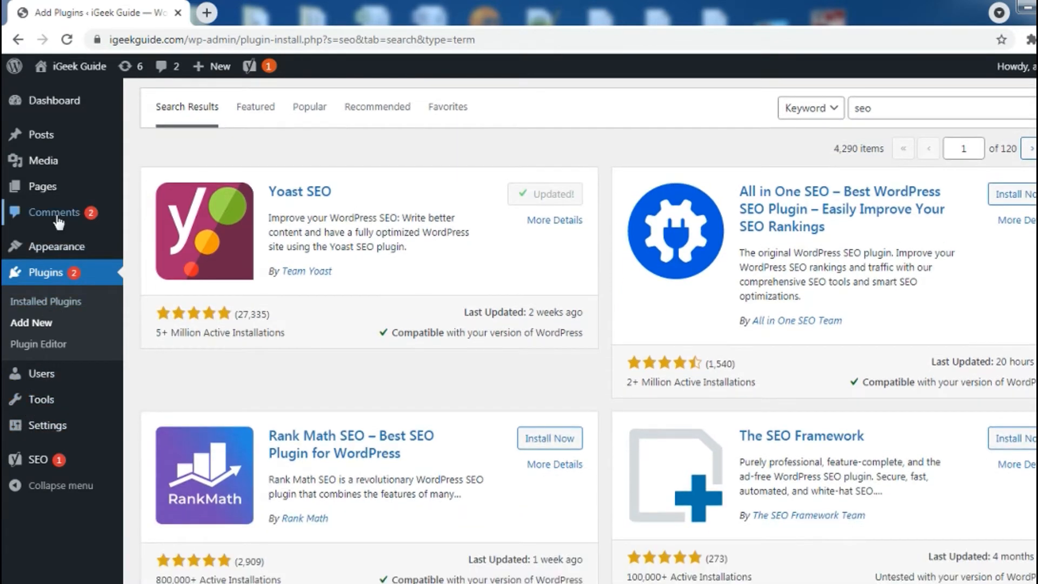
mouse_move(40, 461)
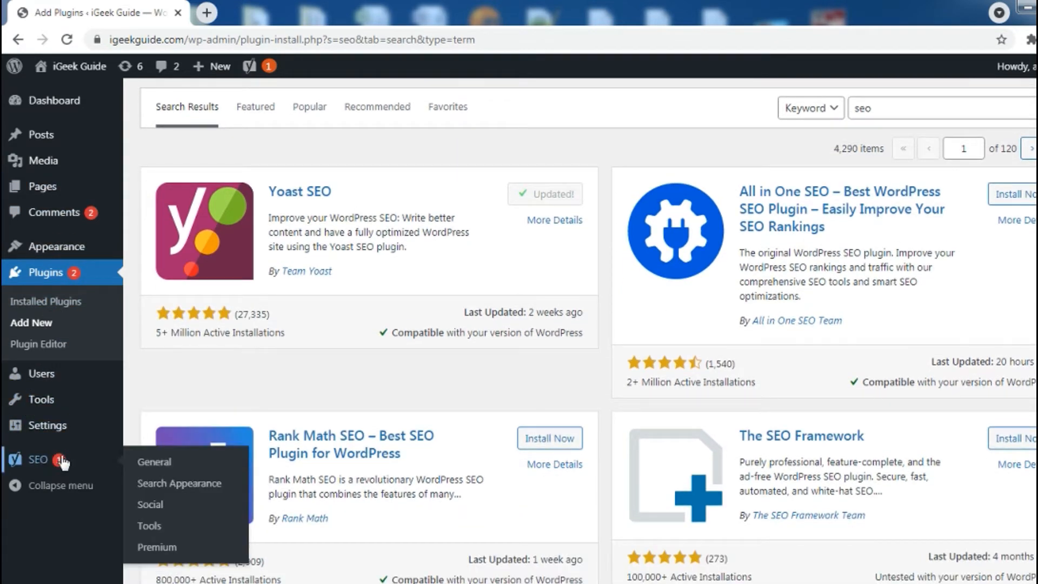
click(164, 464)
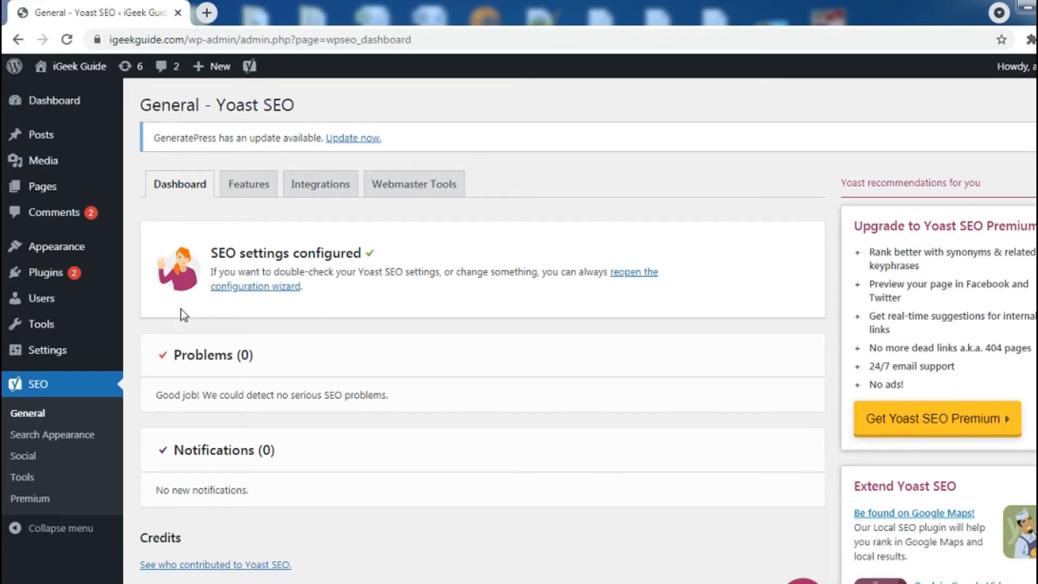
- Reopen the configuration wizard and accept the live, ready-to-be-indexed environment and the blog site type
click(262, 289)
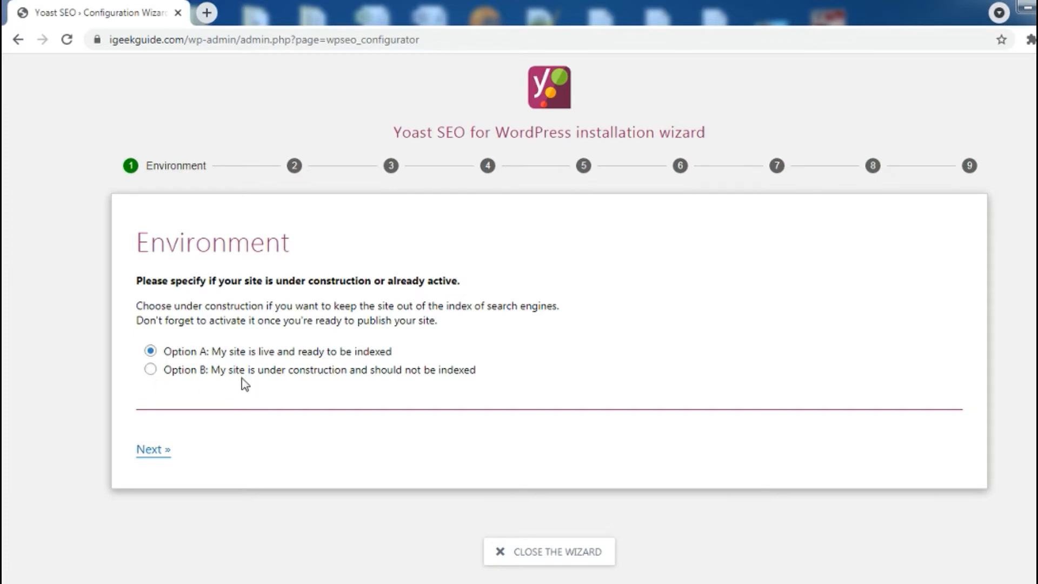
click(150, 453)
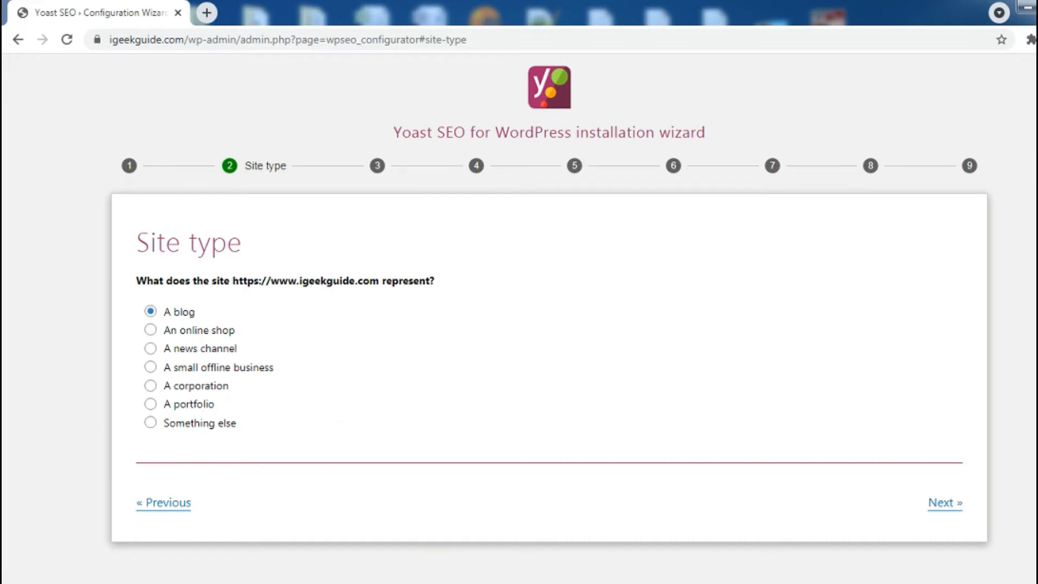
click(944, 503)
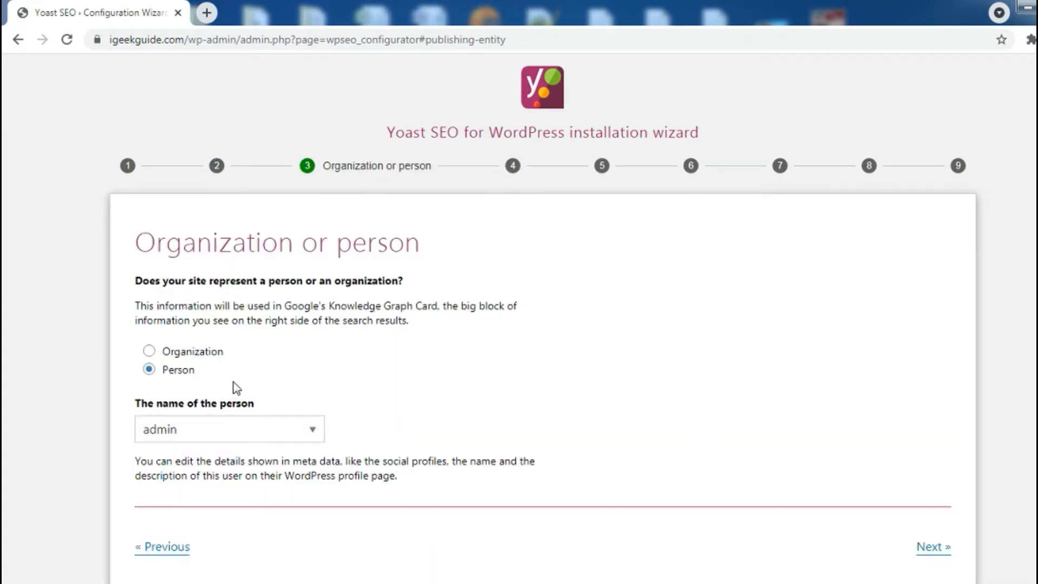
- Keep the site represented by a person, choose admin as that person, and continue to search engine visibility
click(243, 433)
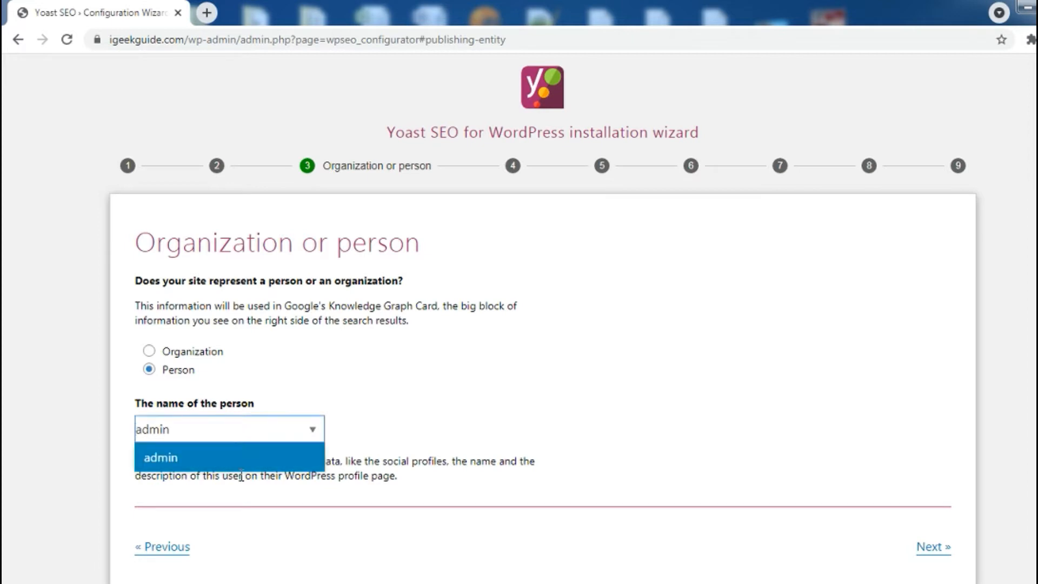
click(237, 458)
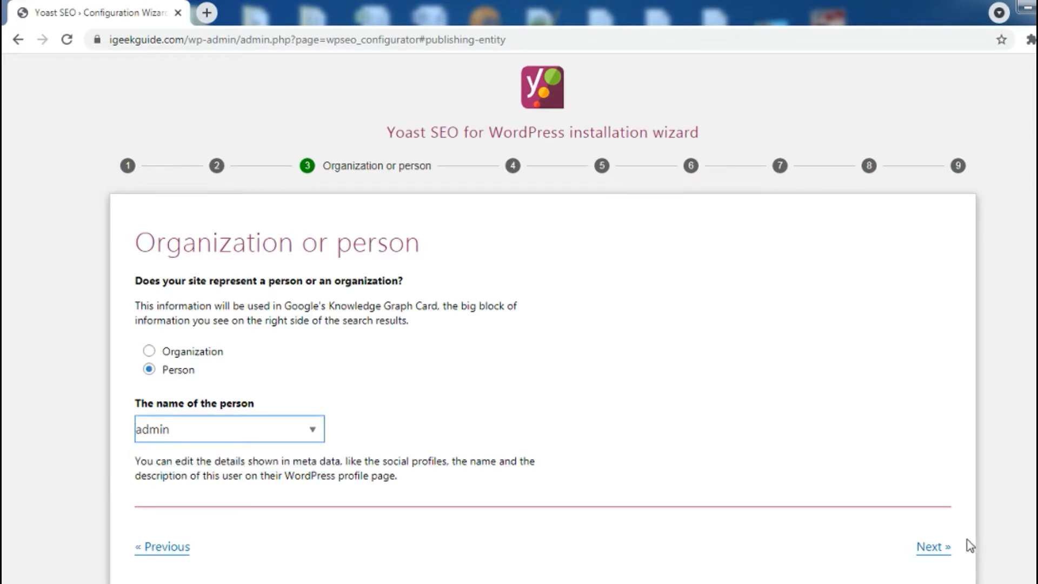
click(931, 548)
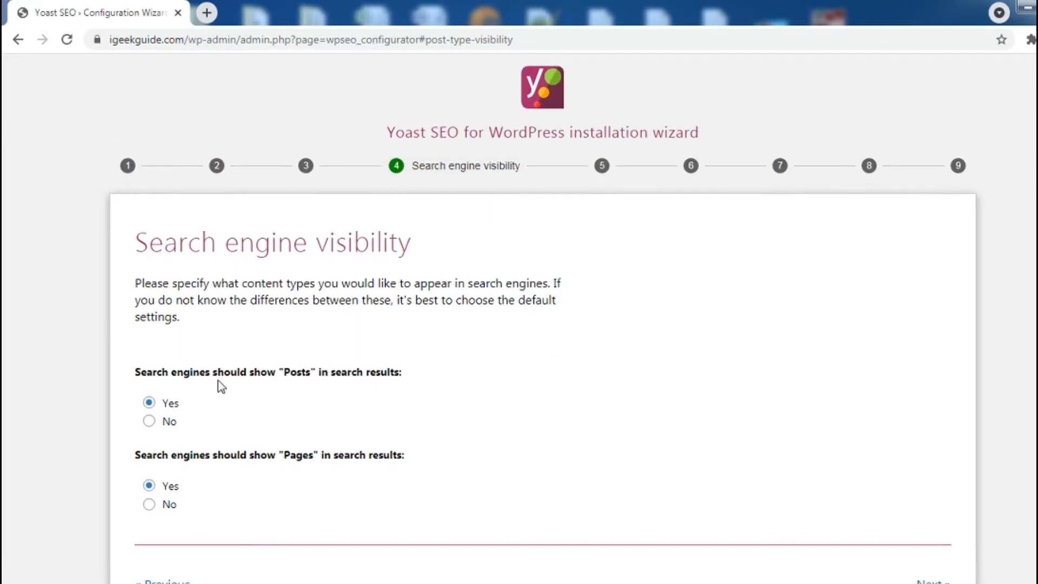
- Keep both posts and pages visible in search results and leave multiple authors set to No
scroll(121, 468, down, 1)
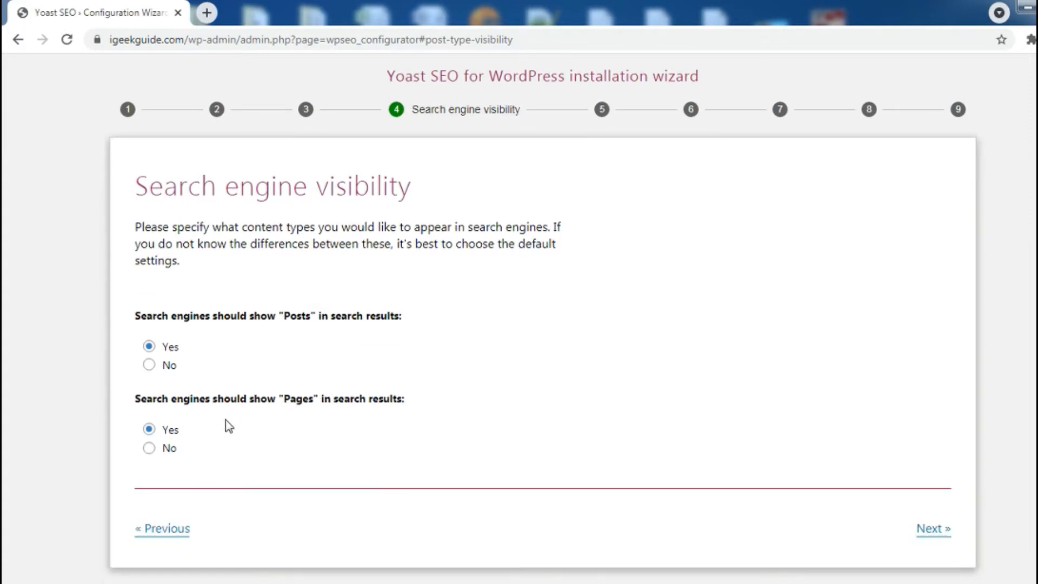
click(922, 531)
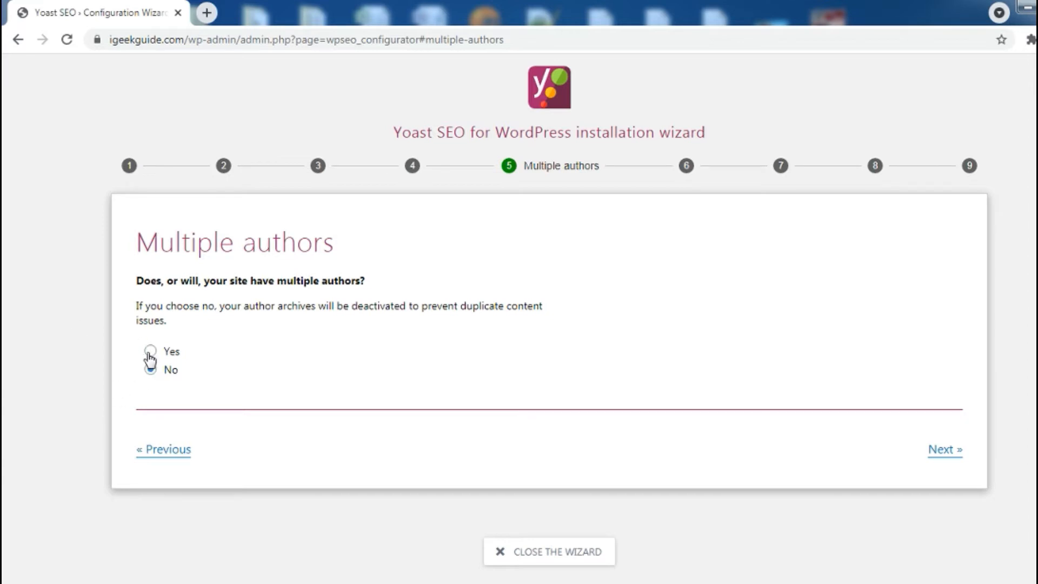
click(940, 458)
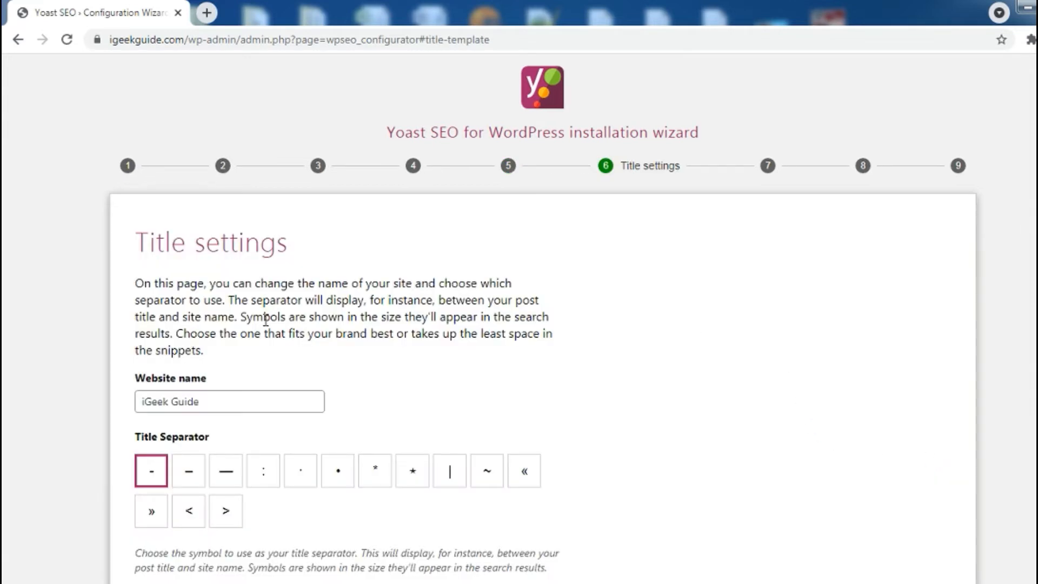
- Accept the title settings with website name iGeek Guide and the hyphen as title separator
click(217, 401)
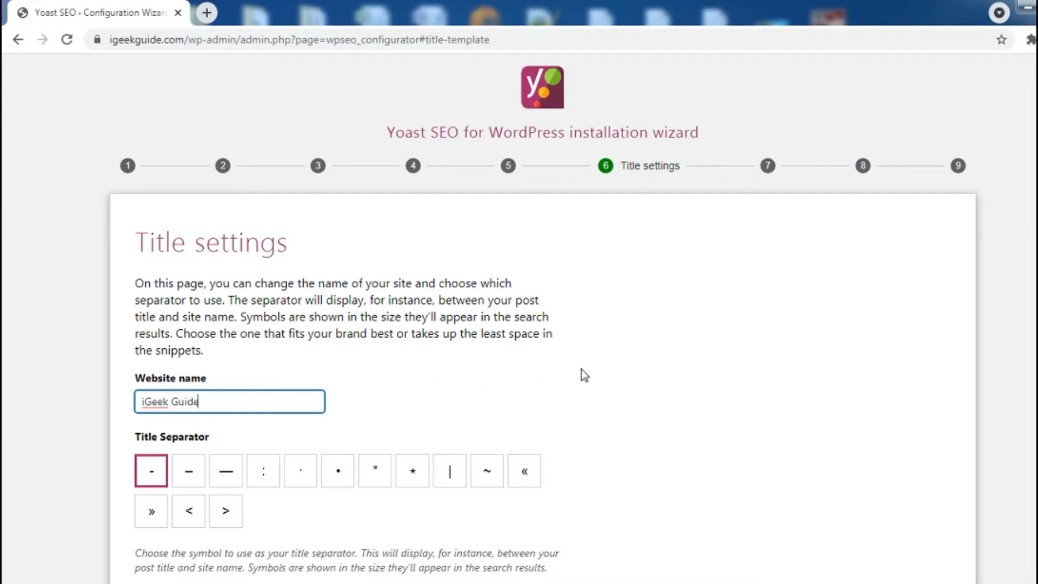
scroll(582, 369, down, 1)
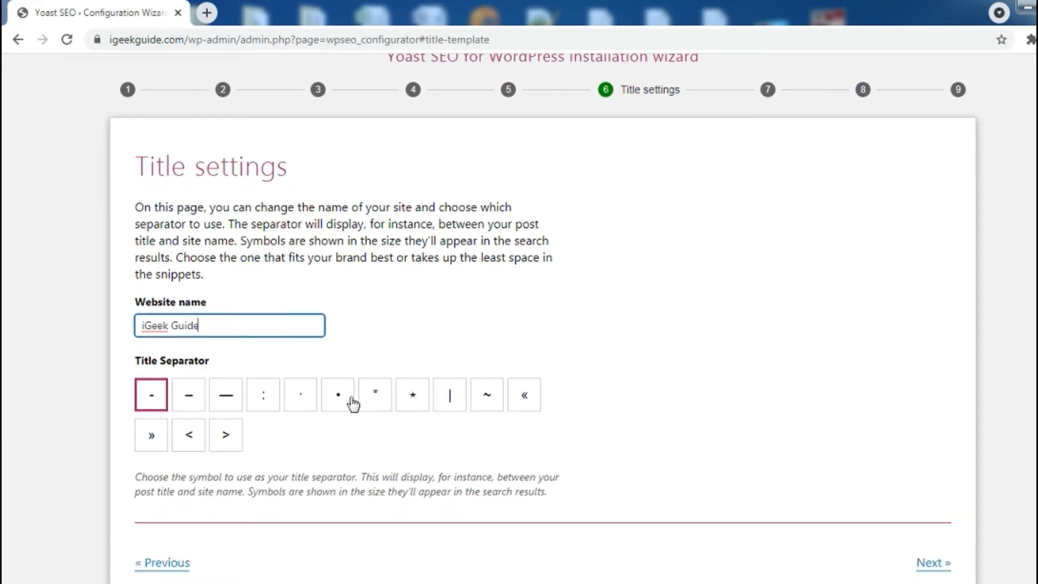
scroll(271, 455, down, 1)
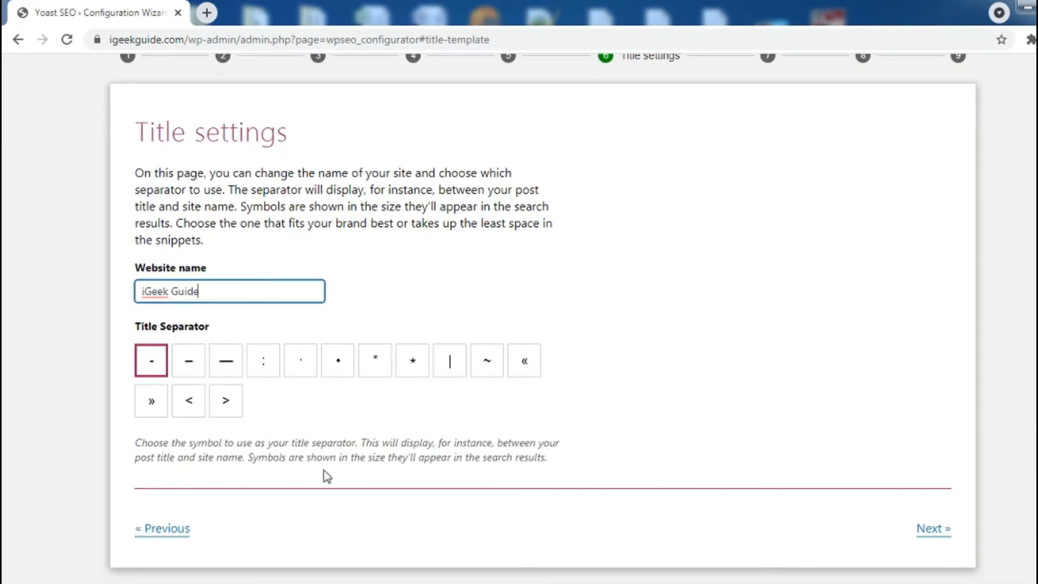
click(936, 534)
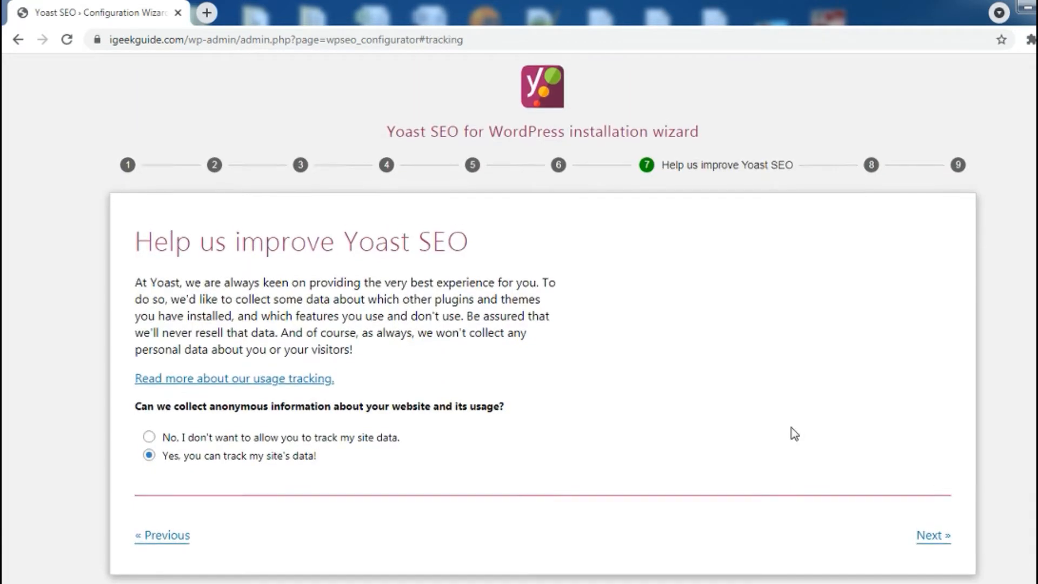
- Keep site data tracking allowed and finish the wizard without signing up for the newsletter
scroll(485, 306, down, 1)
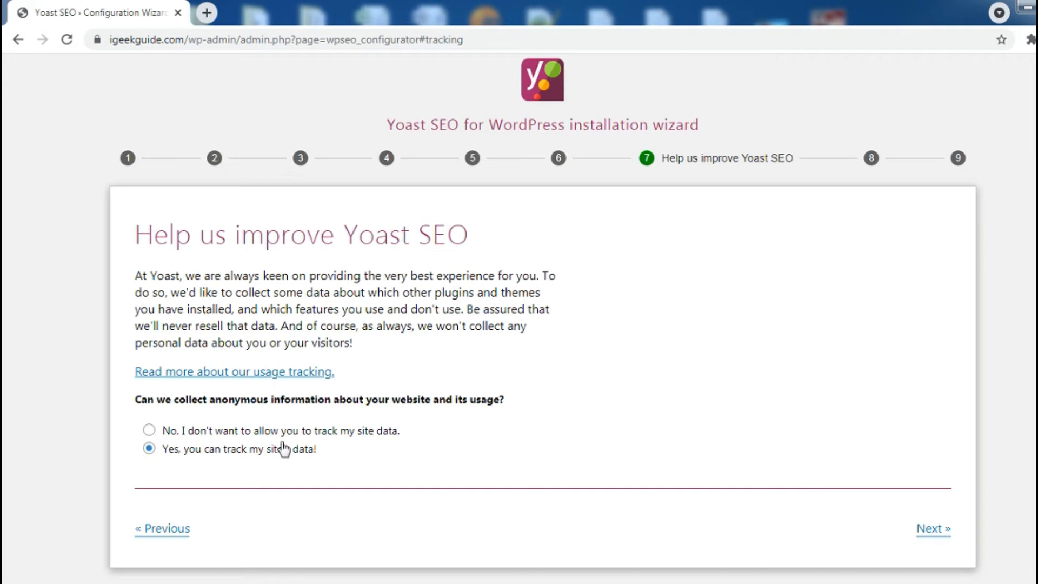
click(930, 533)
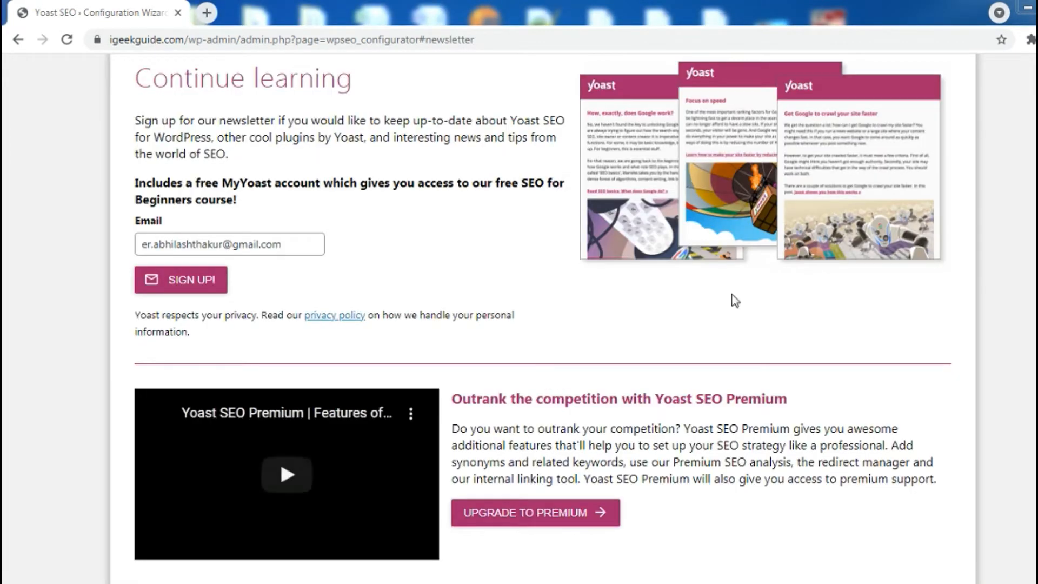
scroll(895, 533, down, 5)
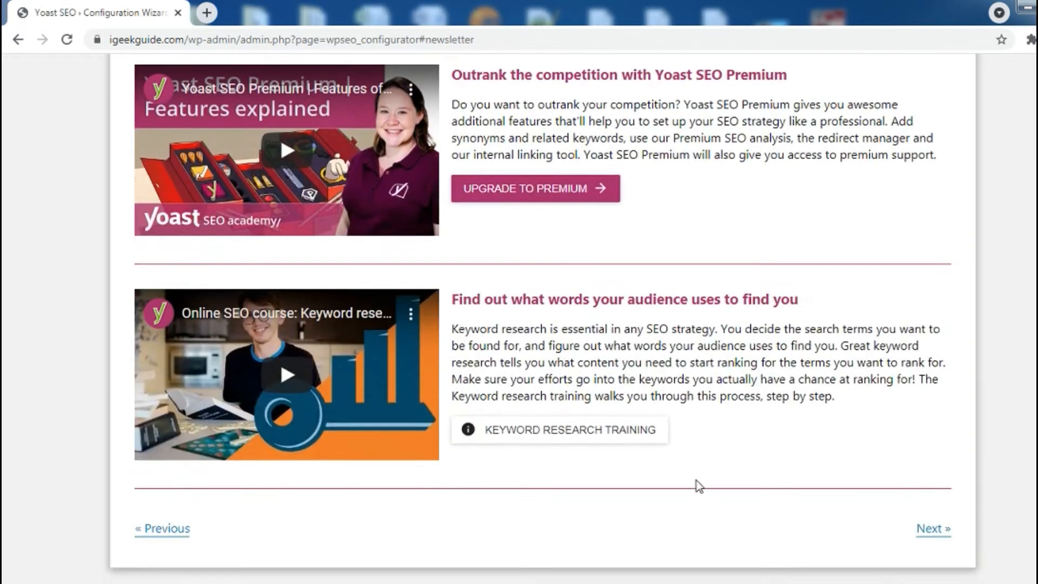
click(948, 532)
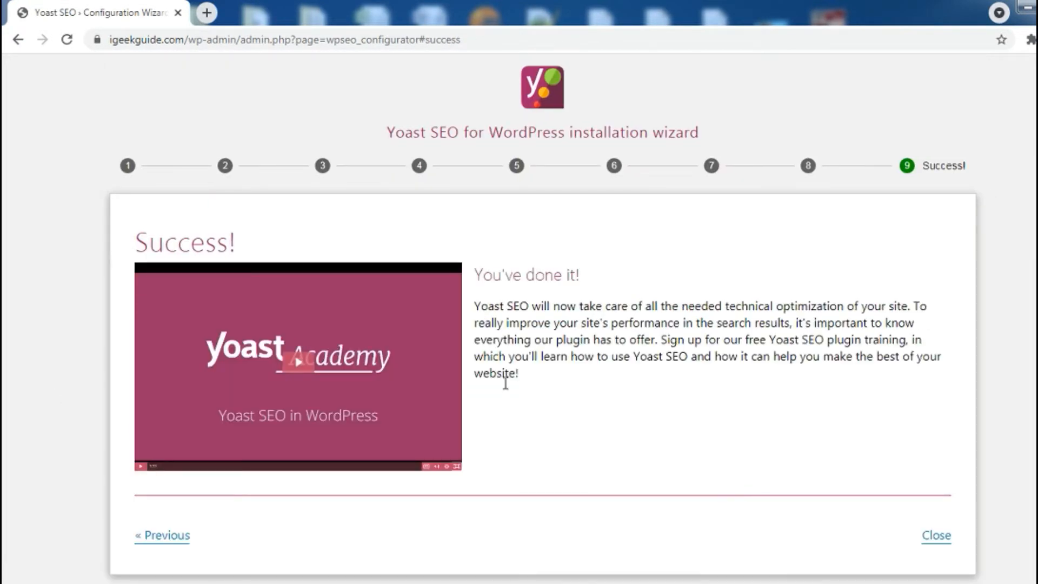
click(935, 539)
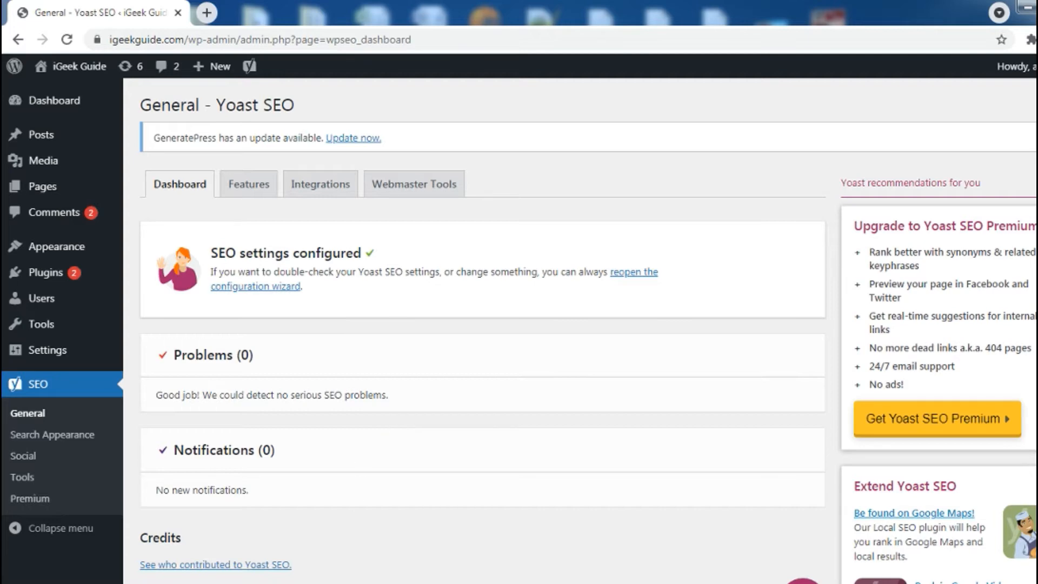
- Examine the problems and notifications sections on the Yoast SEO dashboard
scroll(643, 390, down, 3)
scroll(665, 429, up, 2)
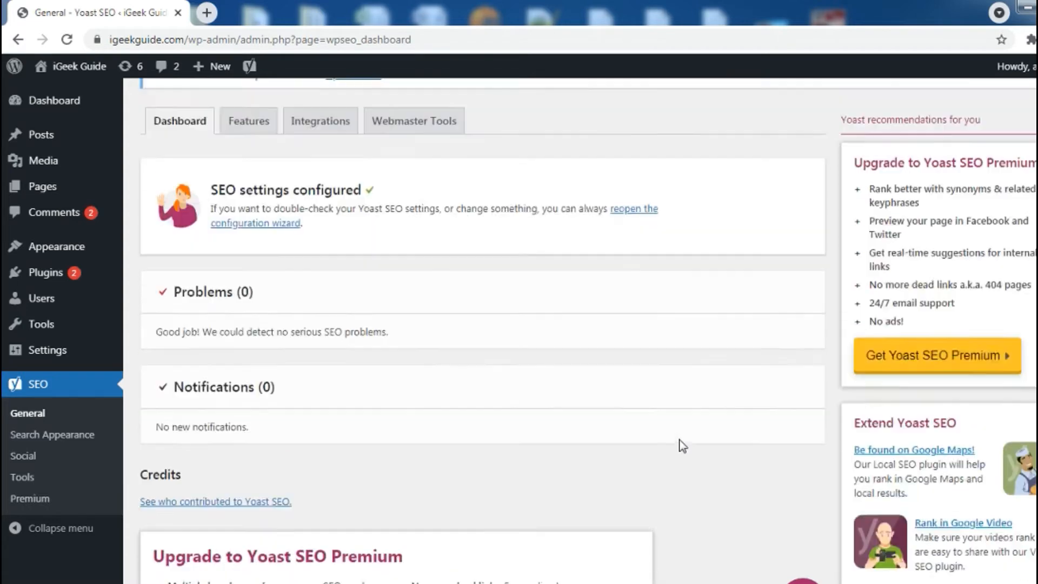
scroll(372, 381, up, 2)
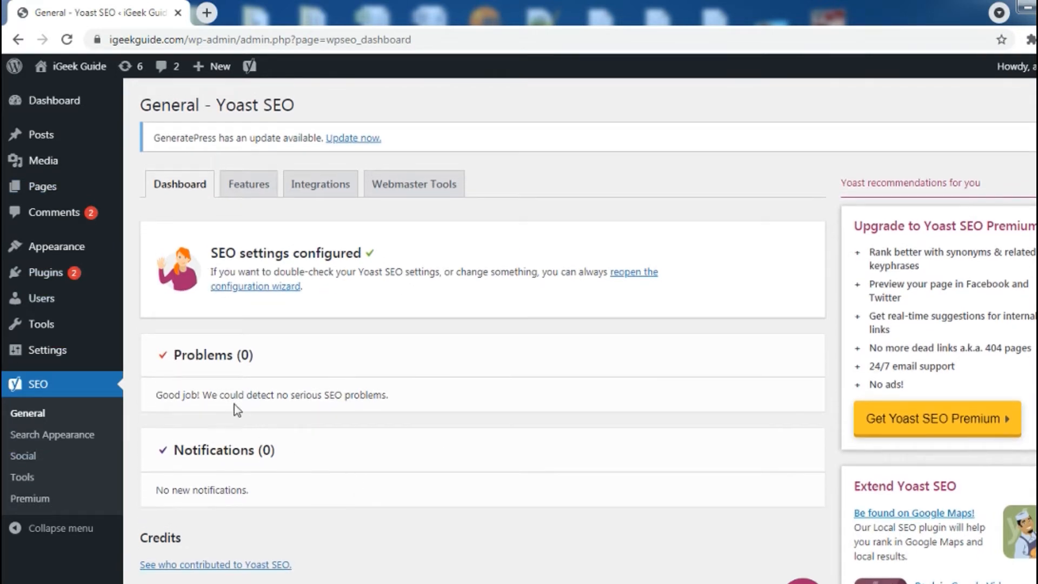
scroll(466, 485, down, 1)
scroll(550, 489, down, 1)
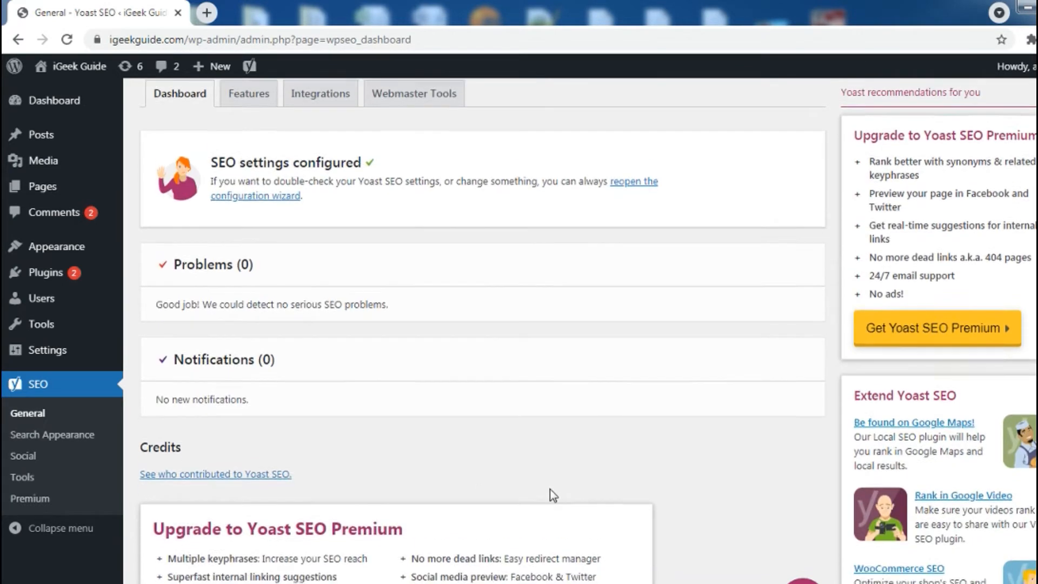
scroll(550, 488, up, 2)
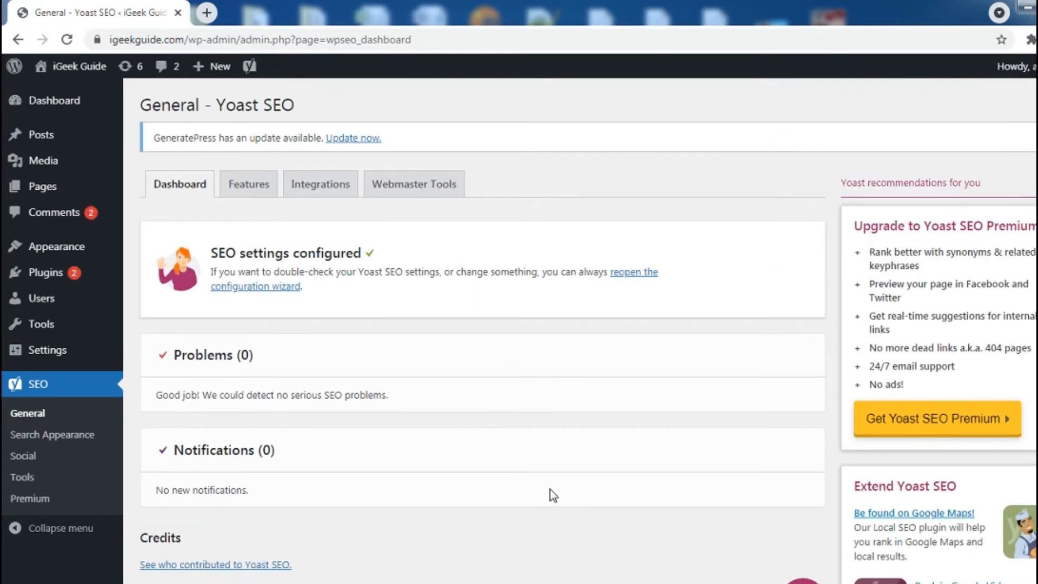
- Review the Yoast SEO feature switches, leave them all on, and save the feature settings
click(248, 192)
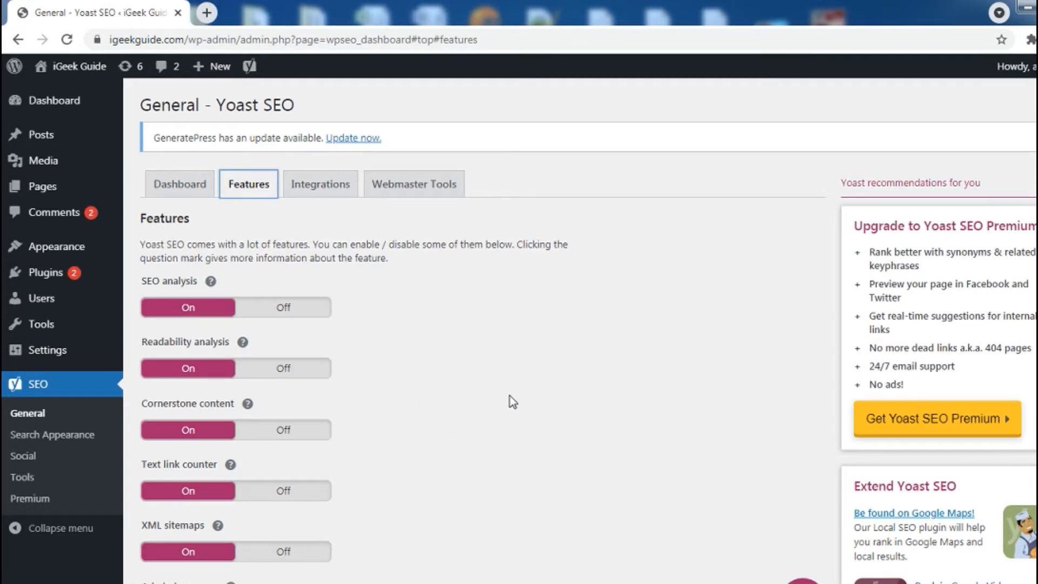
scroll(497, 402, down, 3)
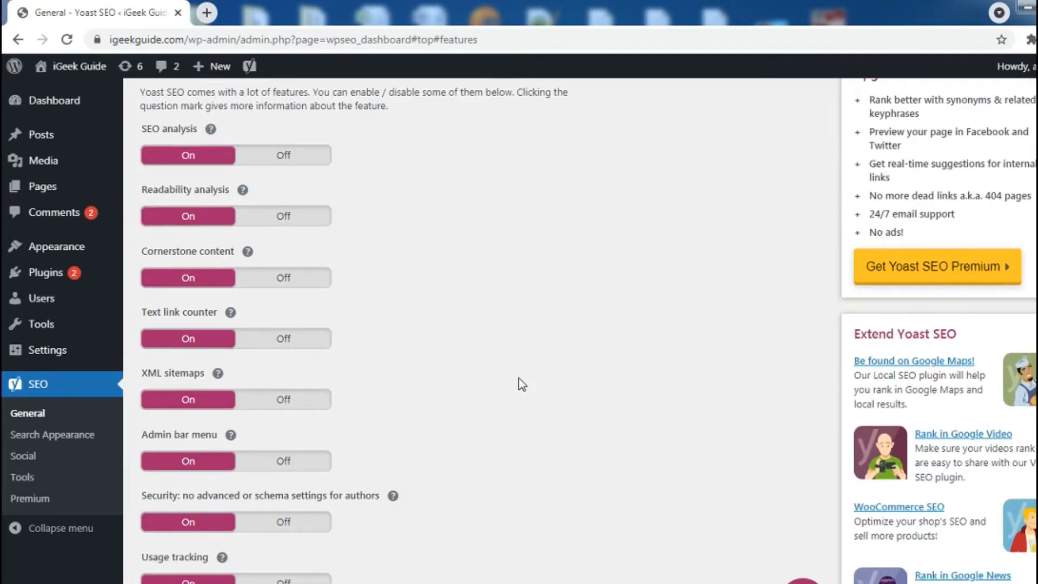
scroll(595, 479, up, 3)
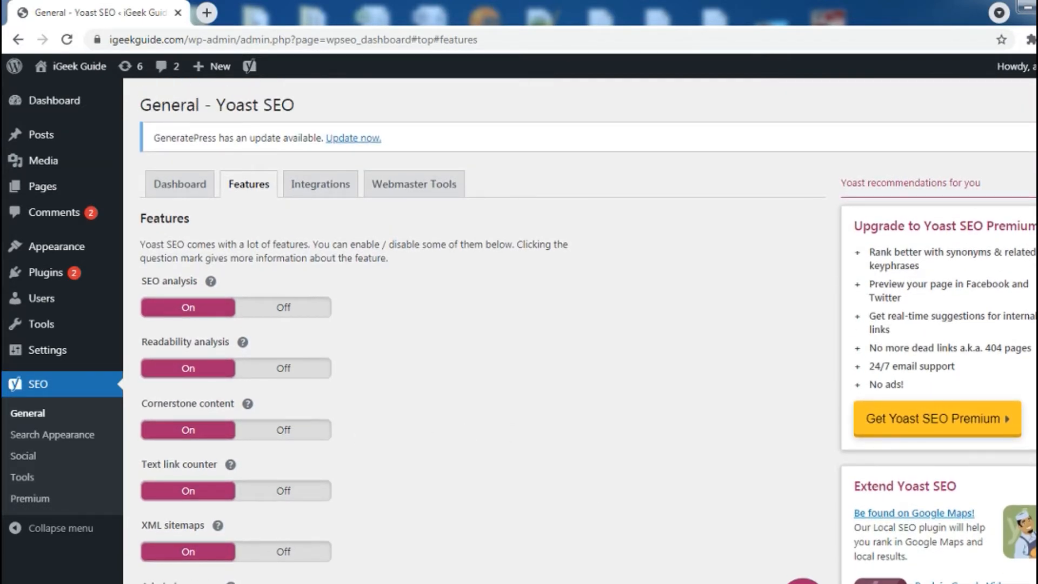
scroll(588, 331, down, 3)
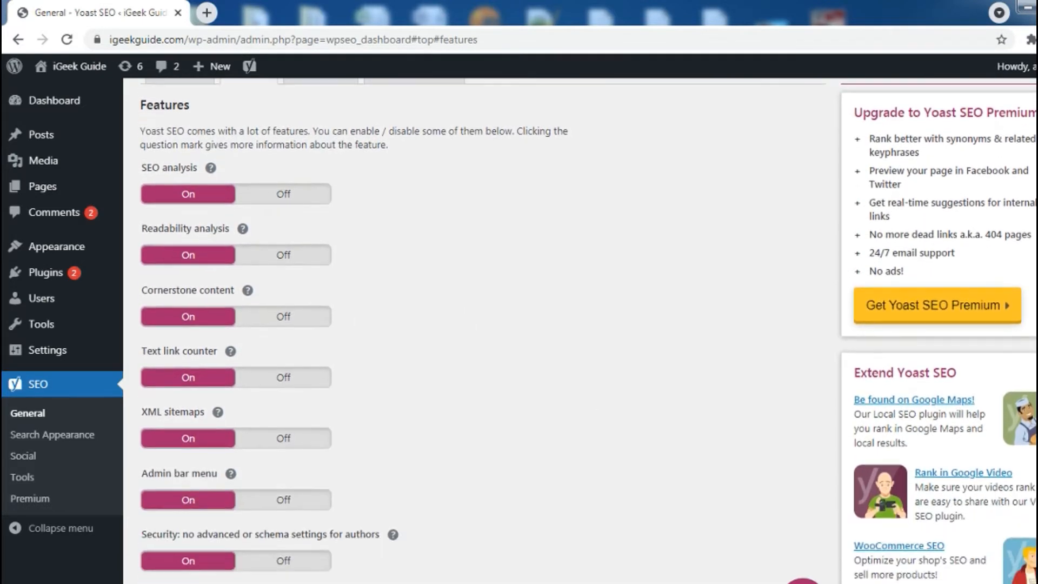
scroll(588, 331, down, 4)
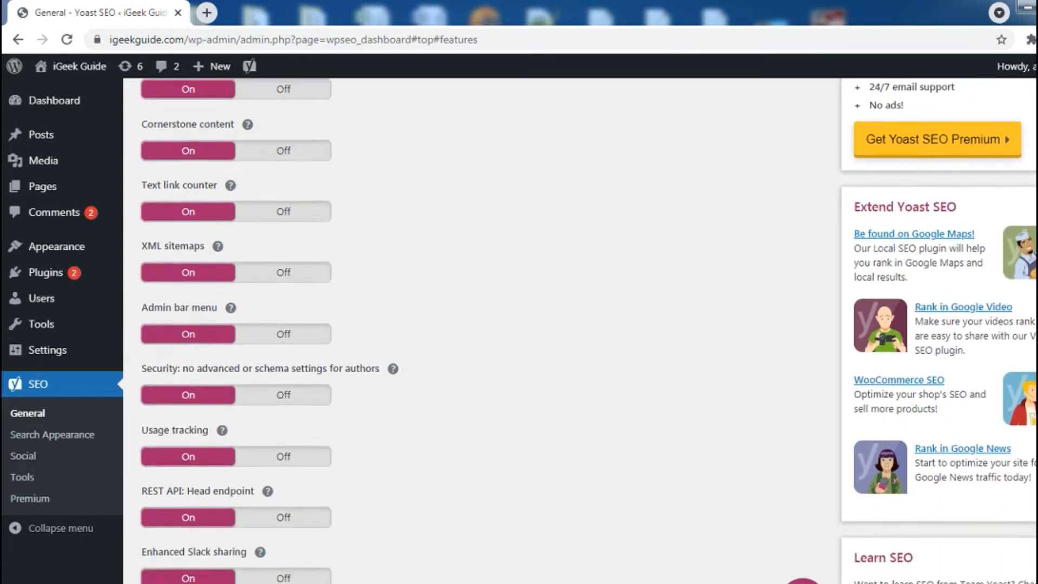
scroll(588, 331, down, 1)
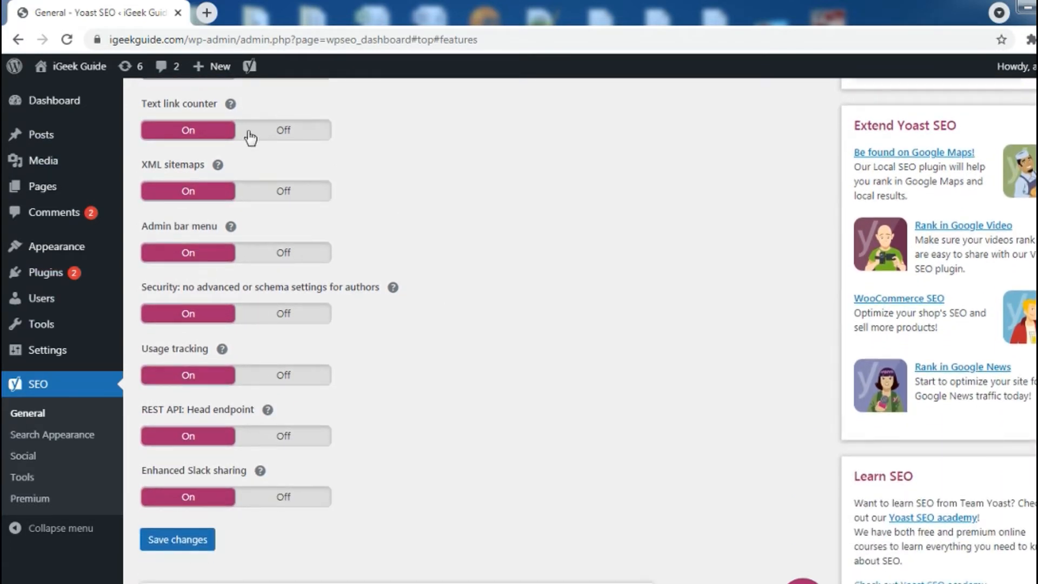
scroll(400, 344, down, 3)
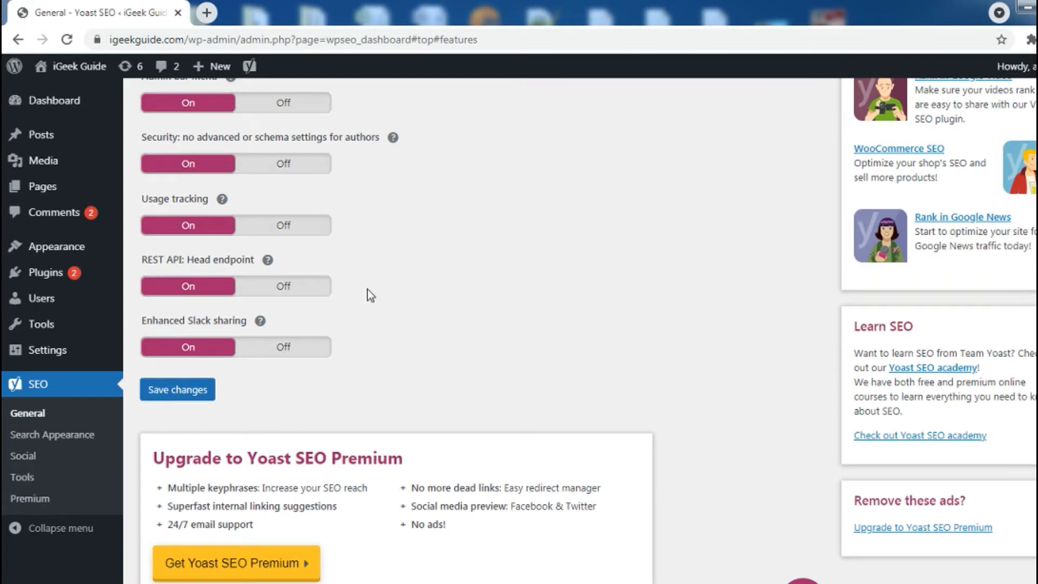
click(215, 400)
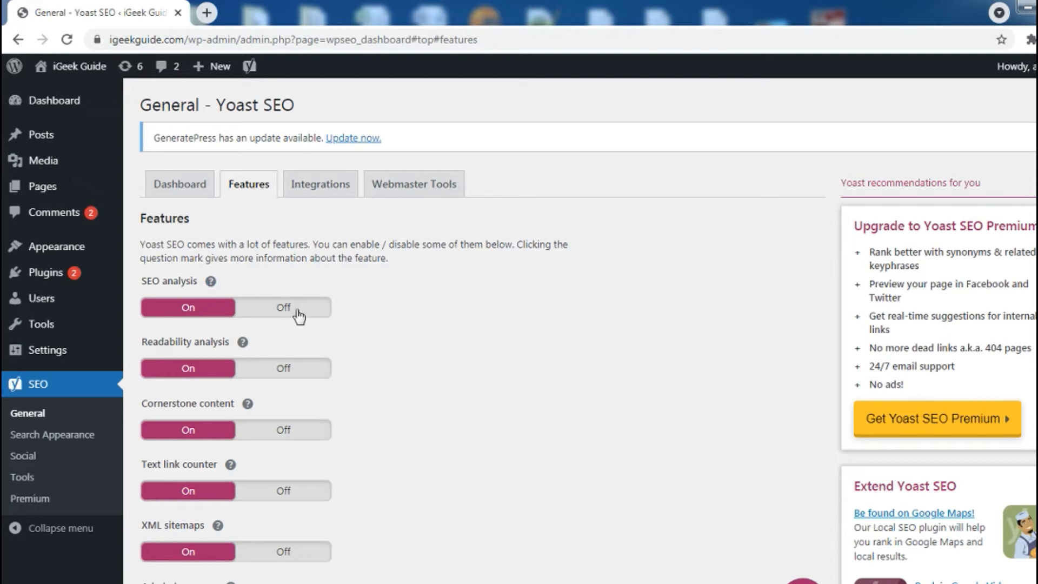
- Check the SEMrush and Ryte integration switches and open the Webmaster Tools verification settings
click(316, 192)
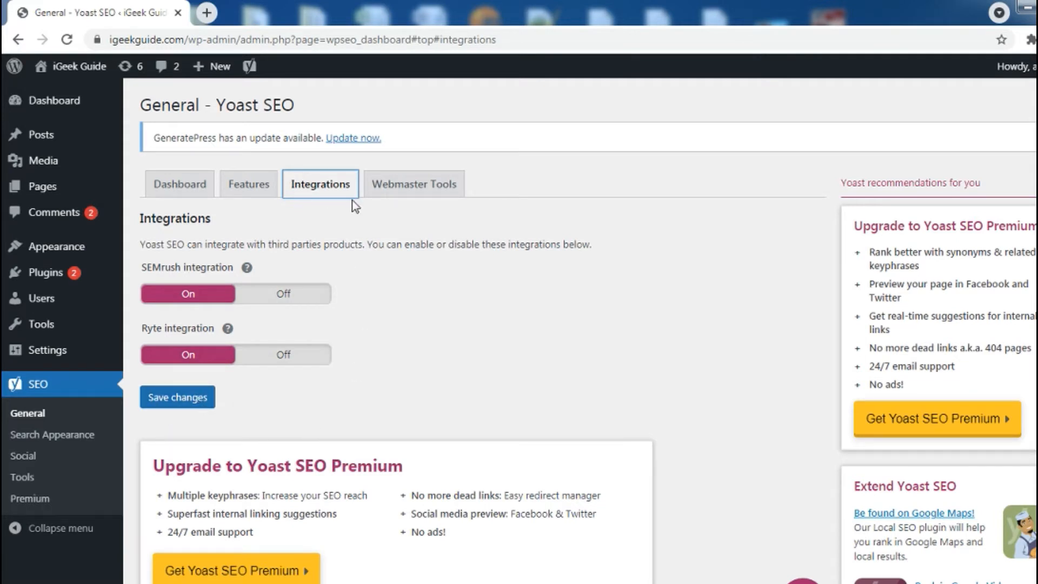
click(411, 185)
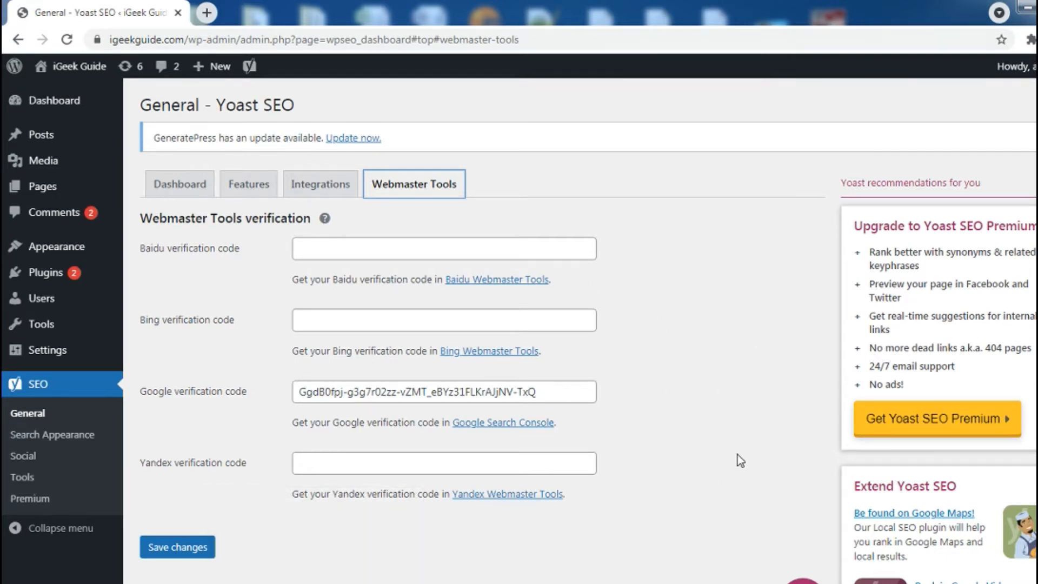
- Open the Baidu, Bing, Google and Yandex webmaster tool links from the verification settings in separate new browser tabs
right_click(495, 278)
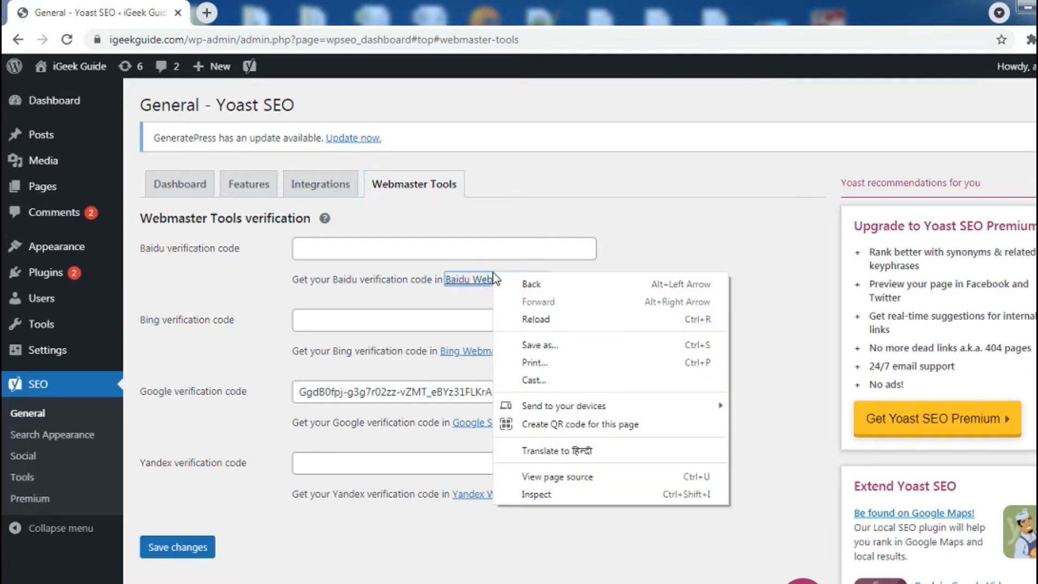
right_click(527, 285)
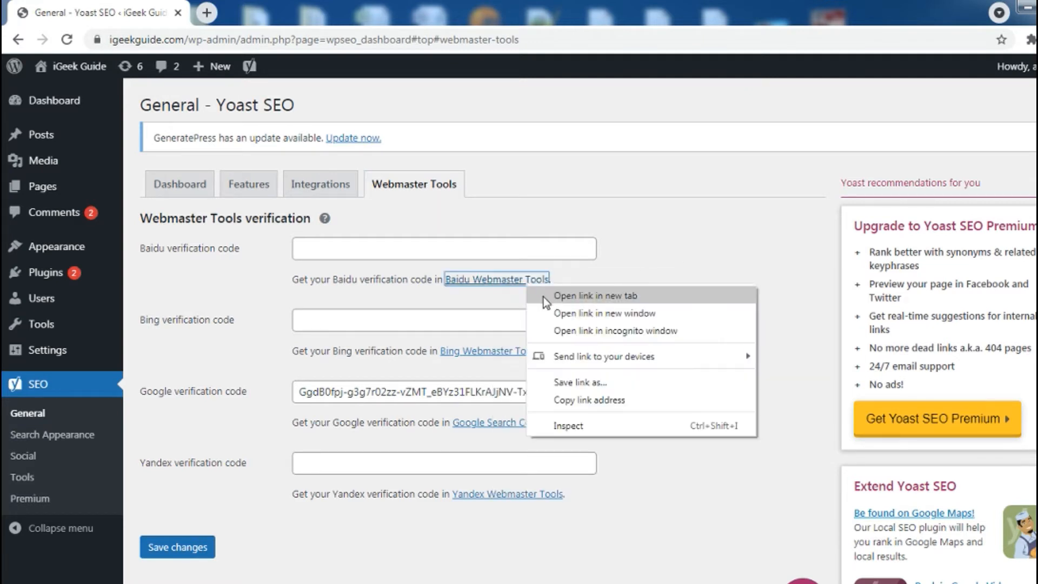
click(544, 297)
right_click(512, 357)
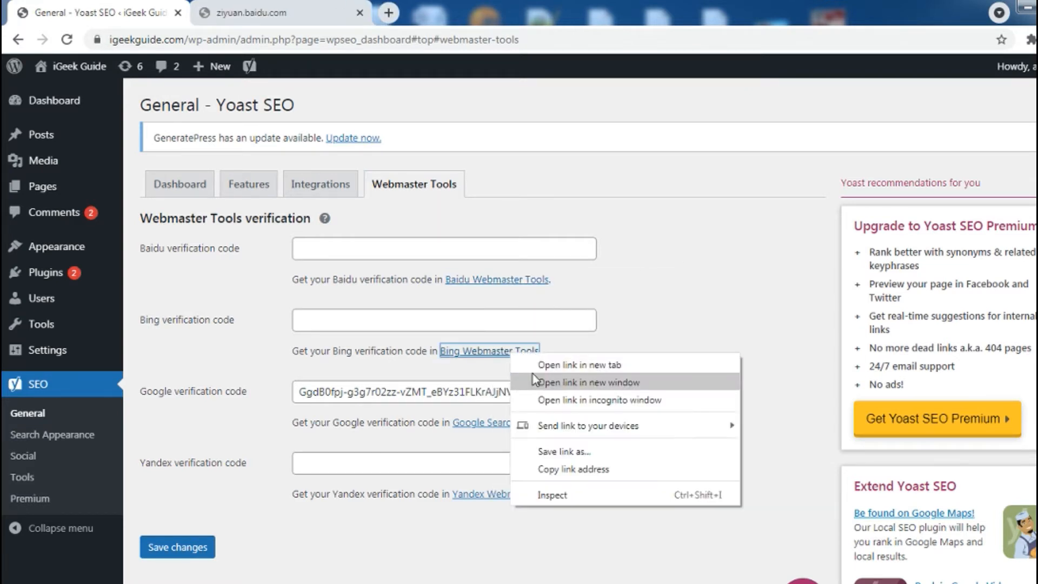
click(541, 365)
right_click(505, 423)
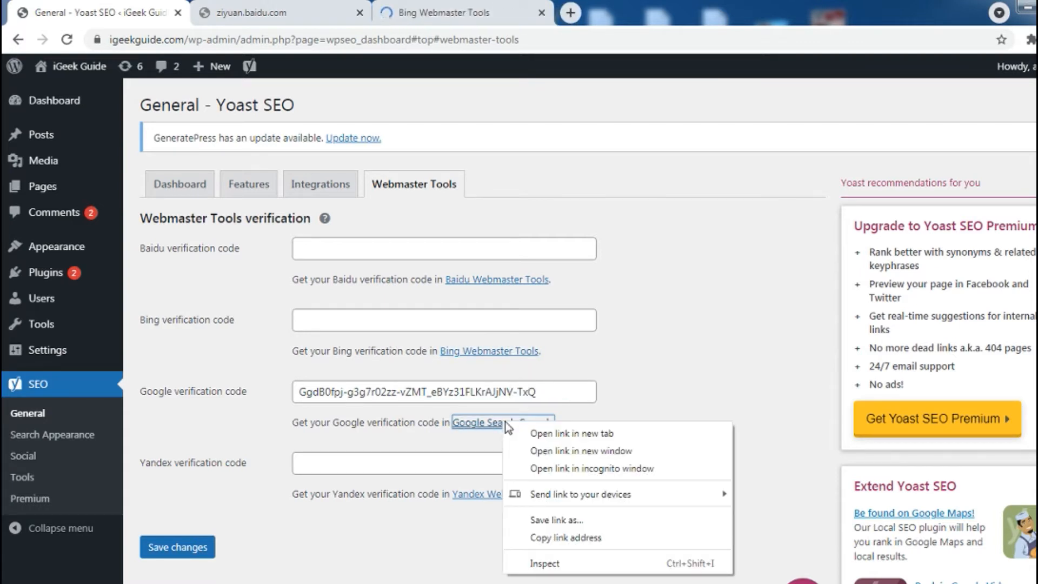
click(517, 432)
right_click(487, 494)
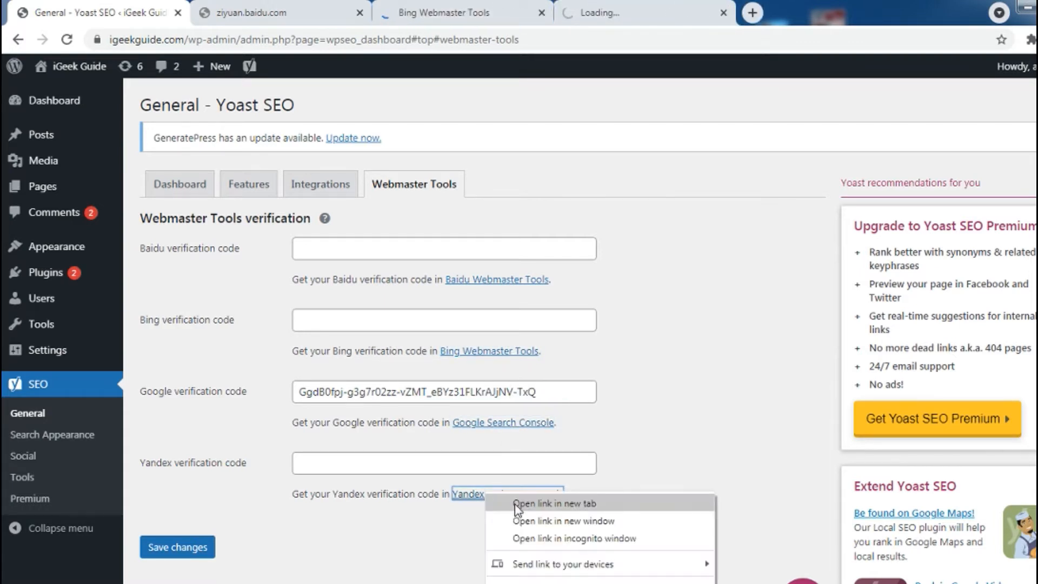
click(515, 504)
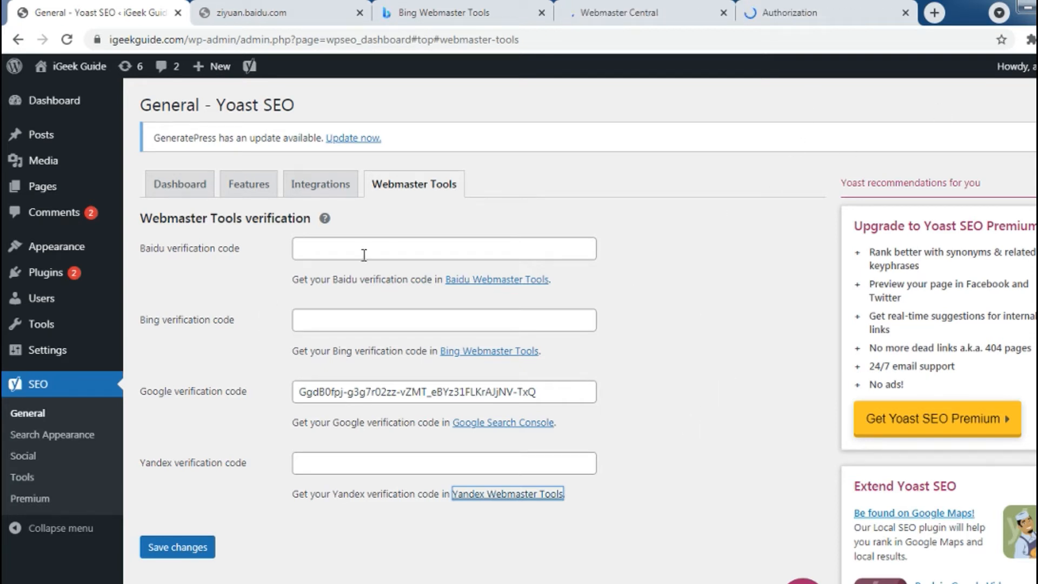
- Look over the Baidu, Bing and Yandex verification code fields without entering any codes
click(402, 249)
click(381, 321)
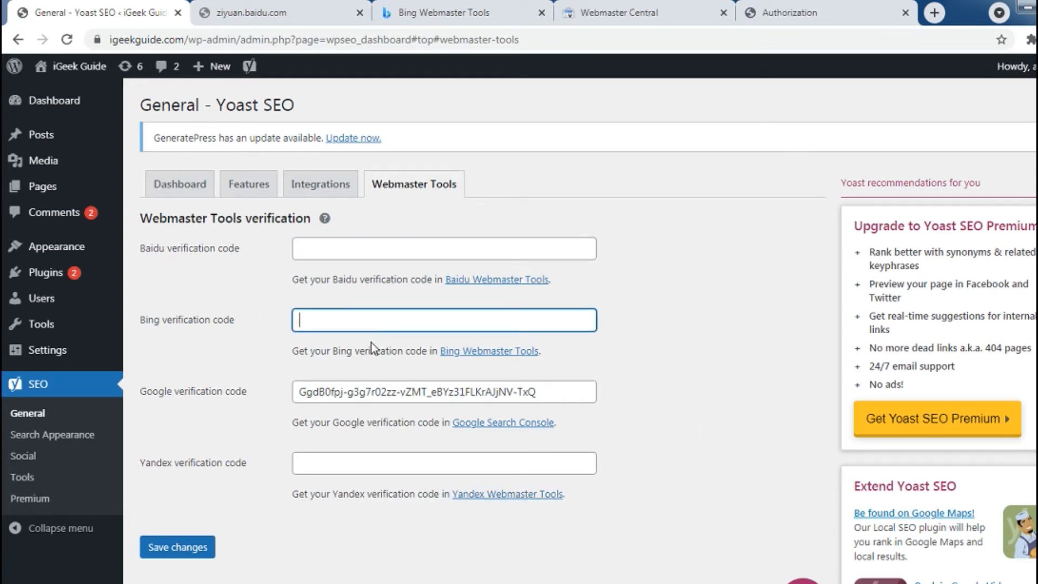
click(325, 473)
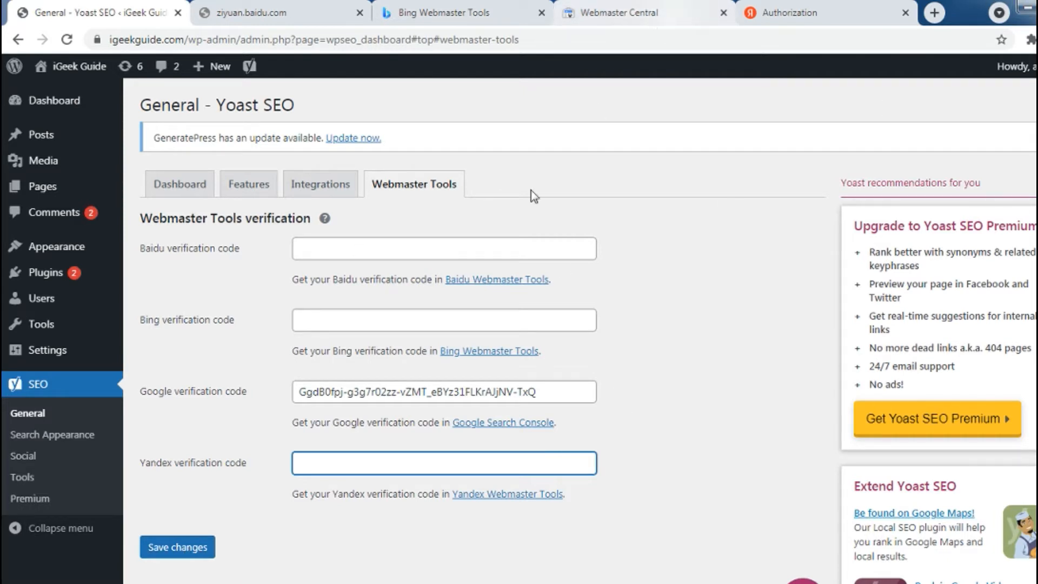
- Close the Baidu, Bing, Google and Yandex webmaster tool tabs
click(359, 12)
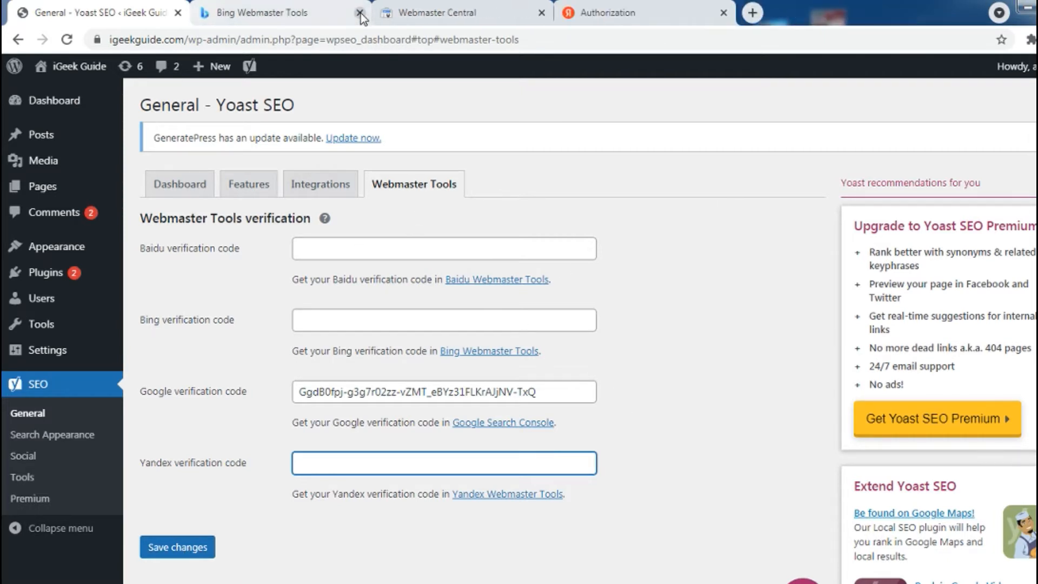
click(359, 12)
click(360, 12)
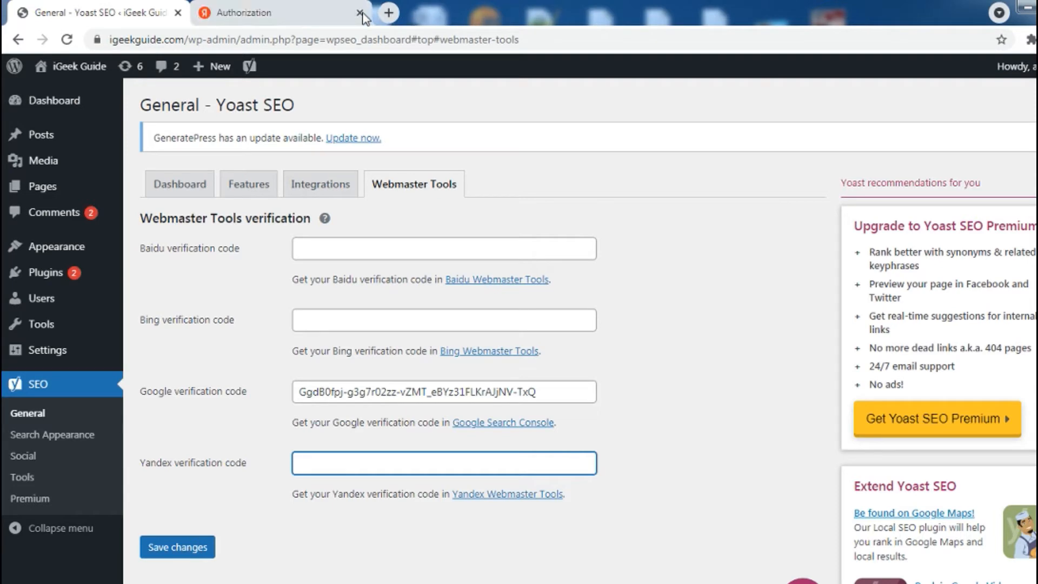
click(360, 12)
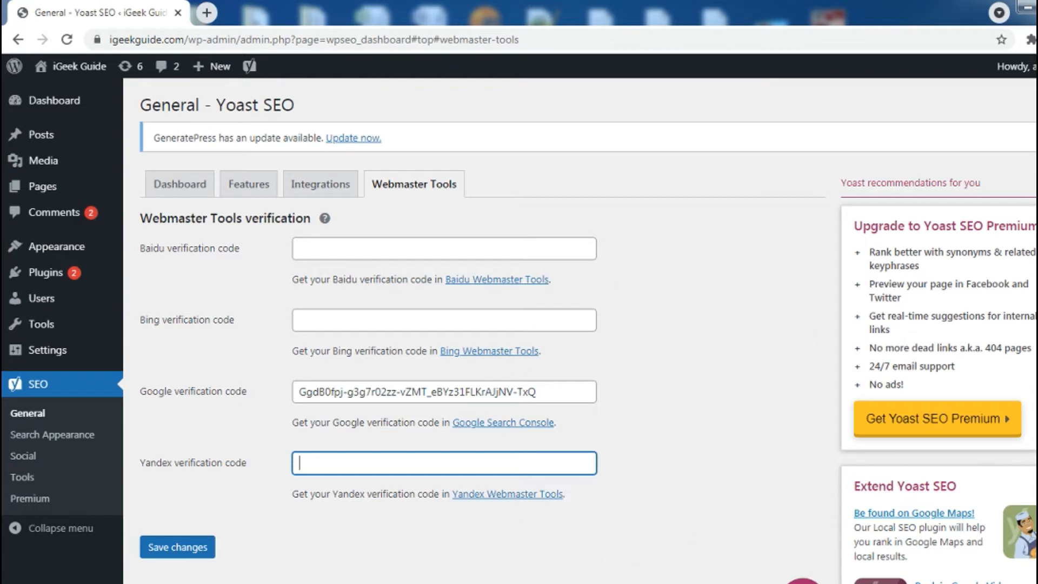
- Examine the title separator, homepage SEO title and meta description in the general Search Appearance settings
click(54, 435)
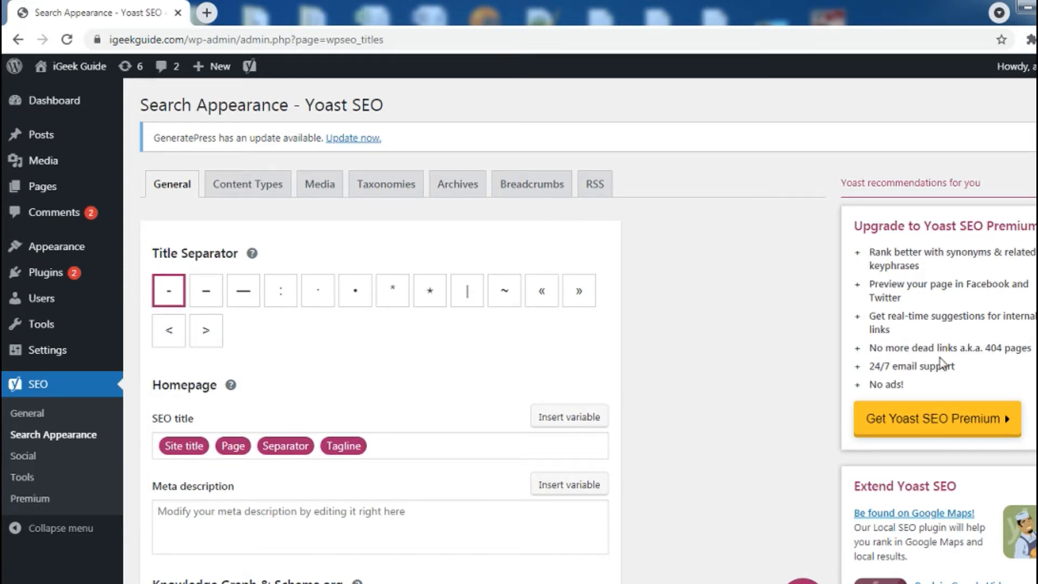
scroll(322, 292, down, 2)
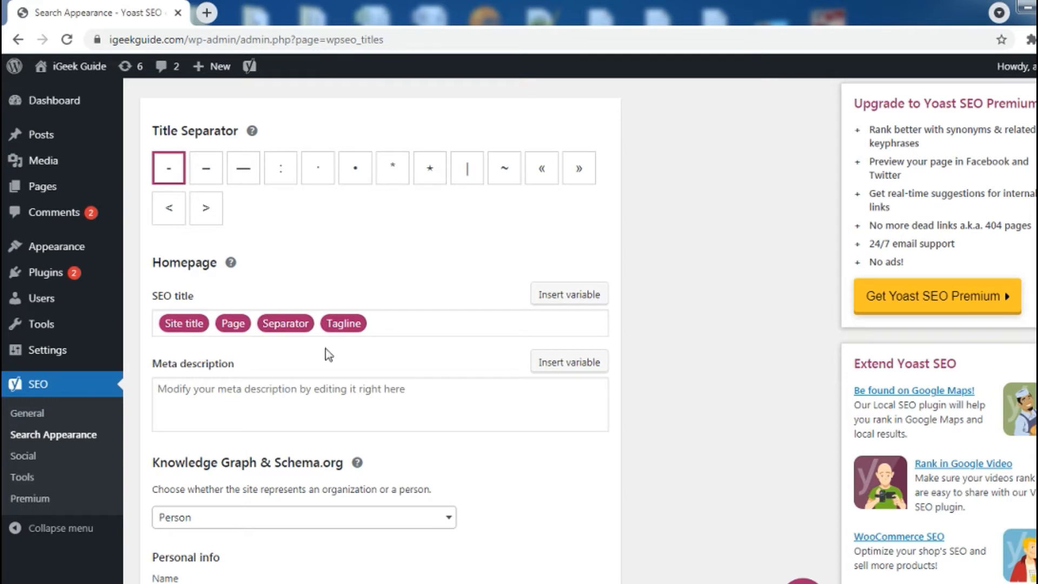
click(386, 320)
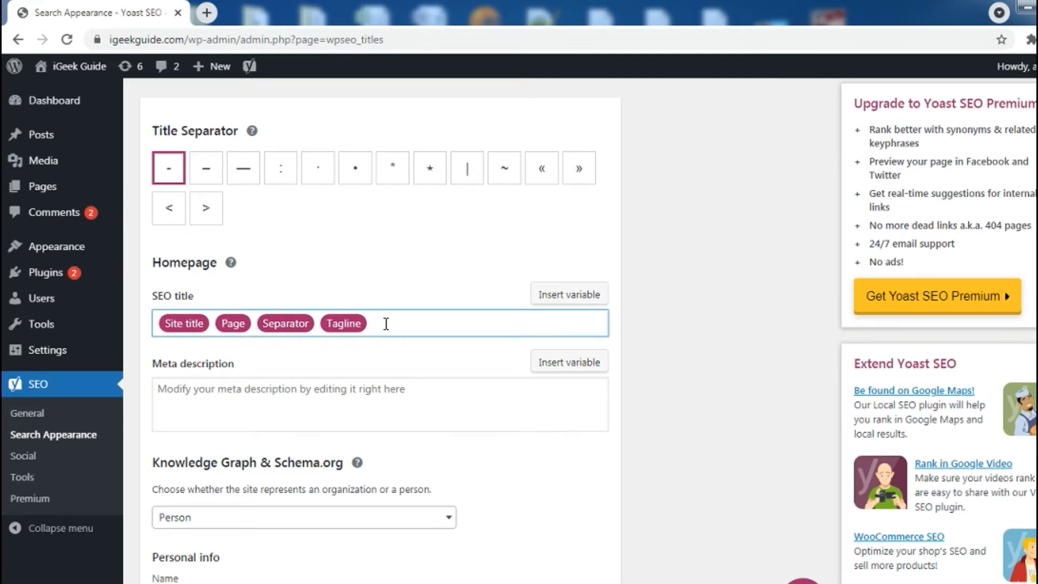
mouse_move(119, 327)
scroll(379, 340, up, 2)
scroll(362, 433, down, 3)
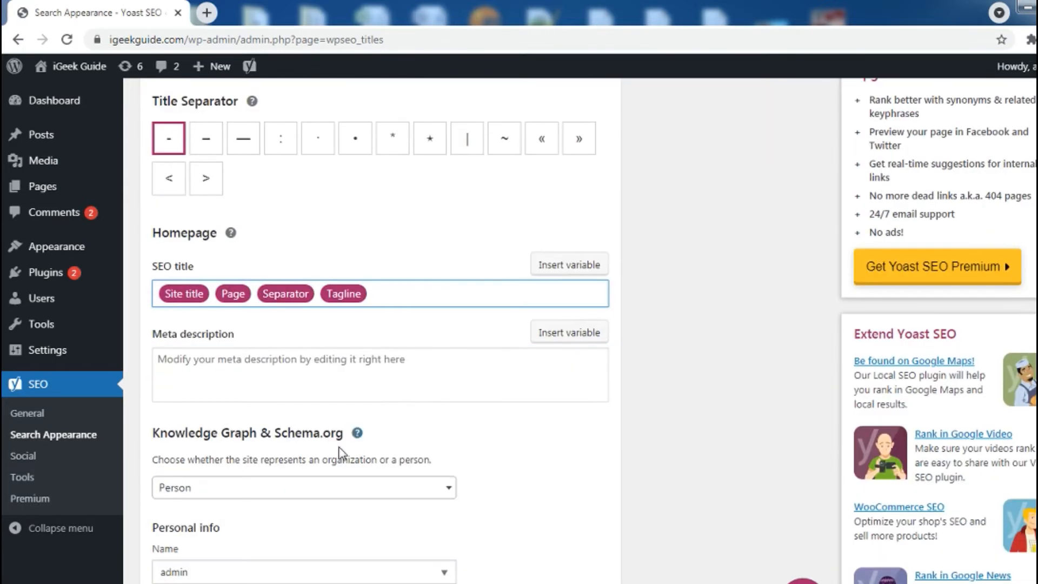
click(306, 360)
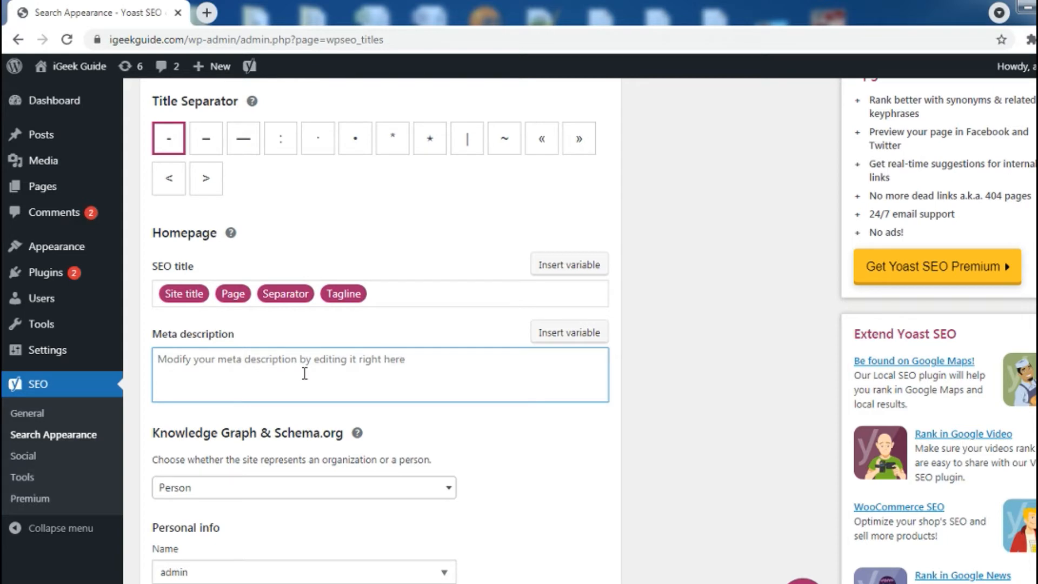
scroll(378, 389, up, 3)
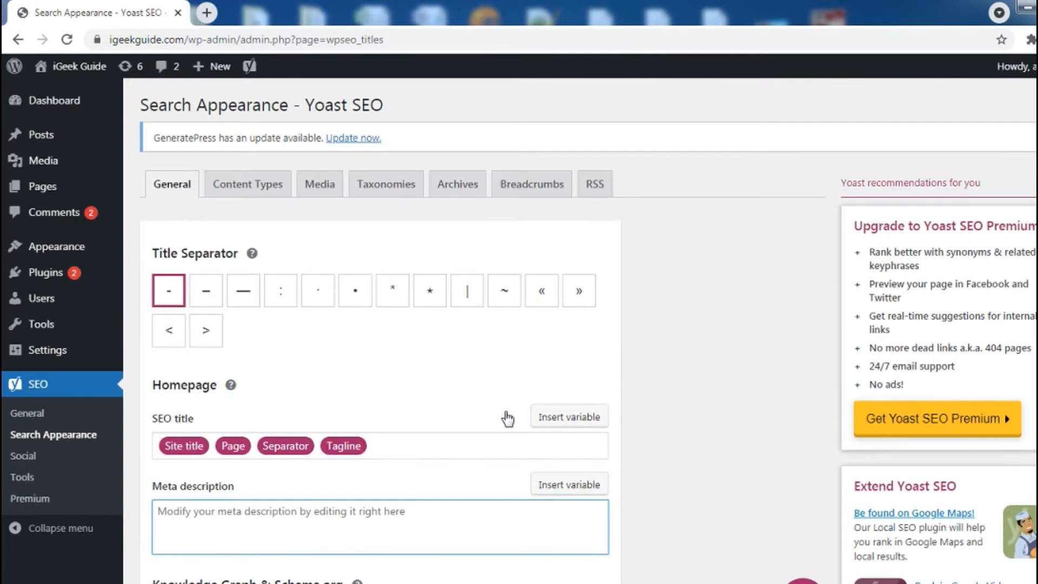
click(742, 488)
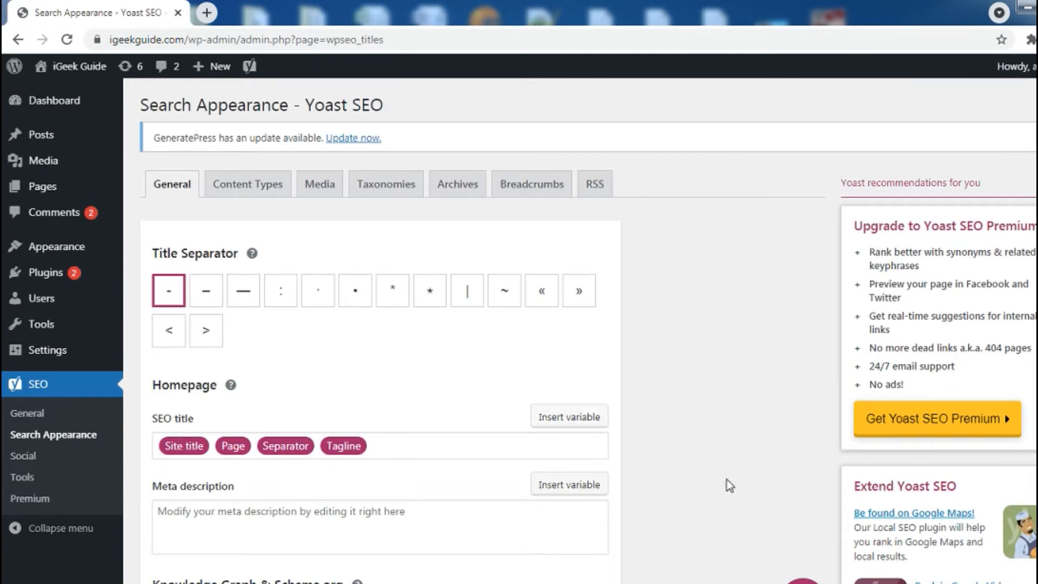
- Save the general Search Appearance settings with the site representing a person, user admin, and no logo image selected
scroll(968, 420, down, 6)
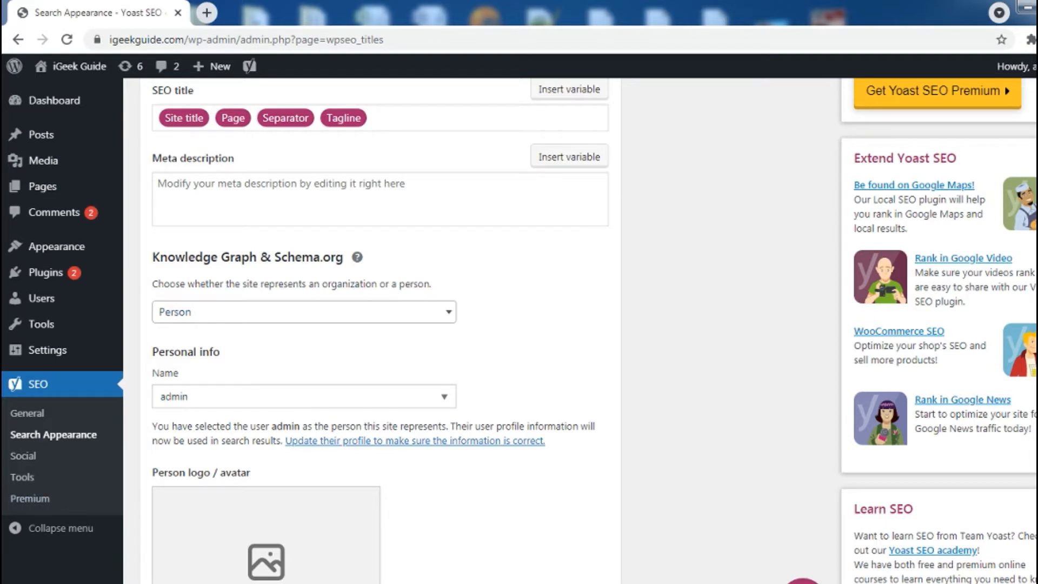
scroll(379, 324, down, 4)
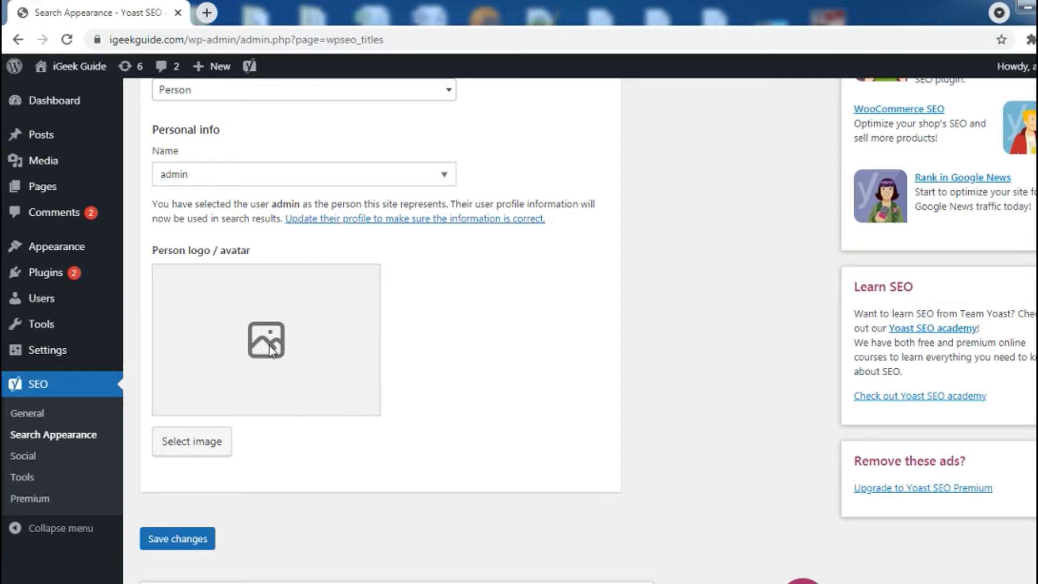
click(189, 454)
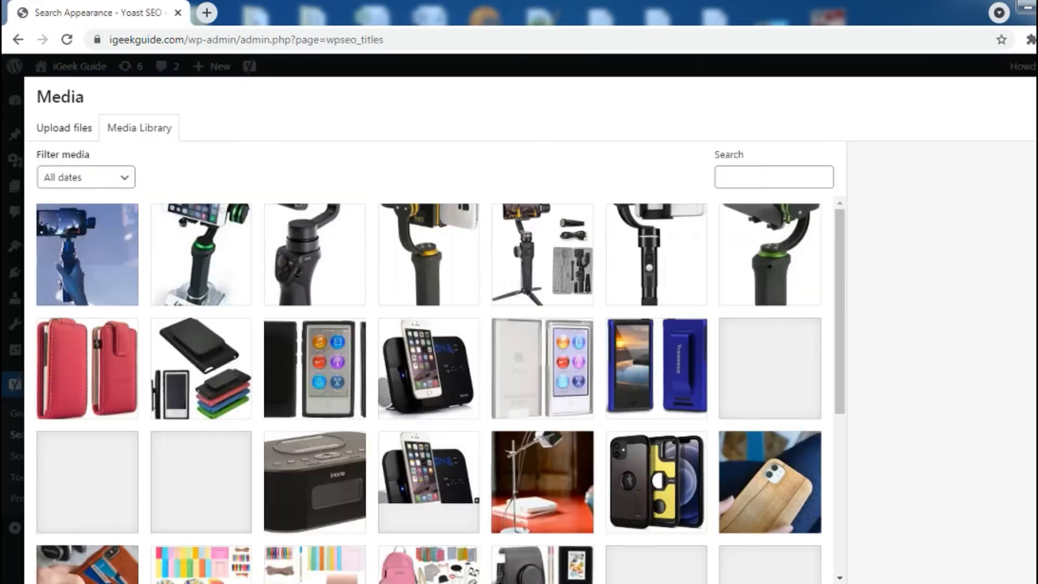
click(1036, 95)
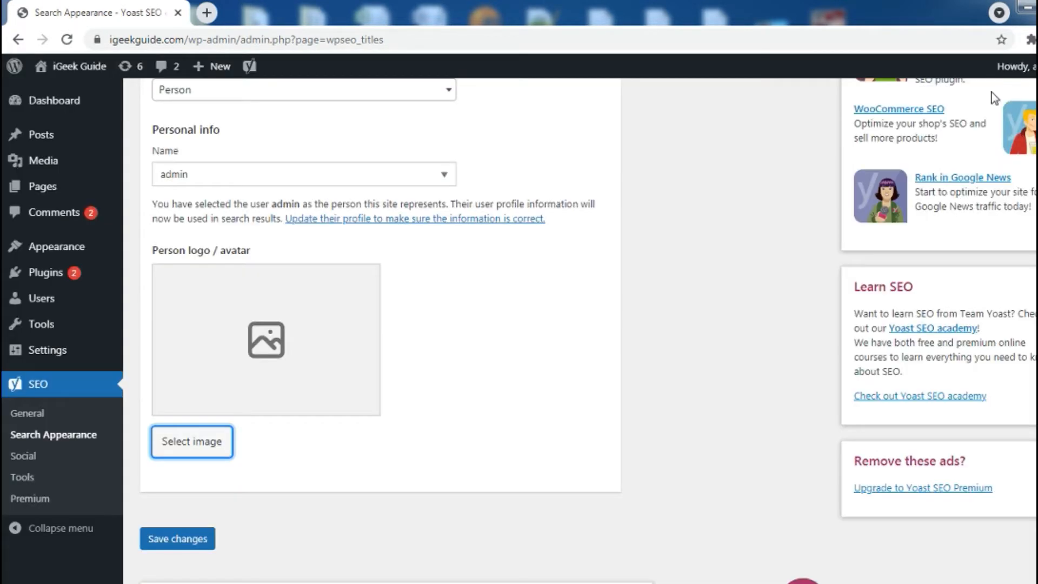
scroll(517, 365, down, 2)
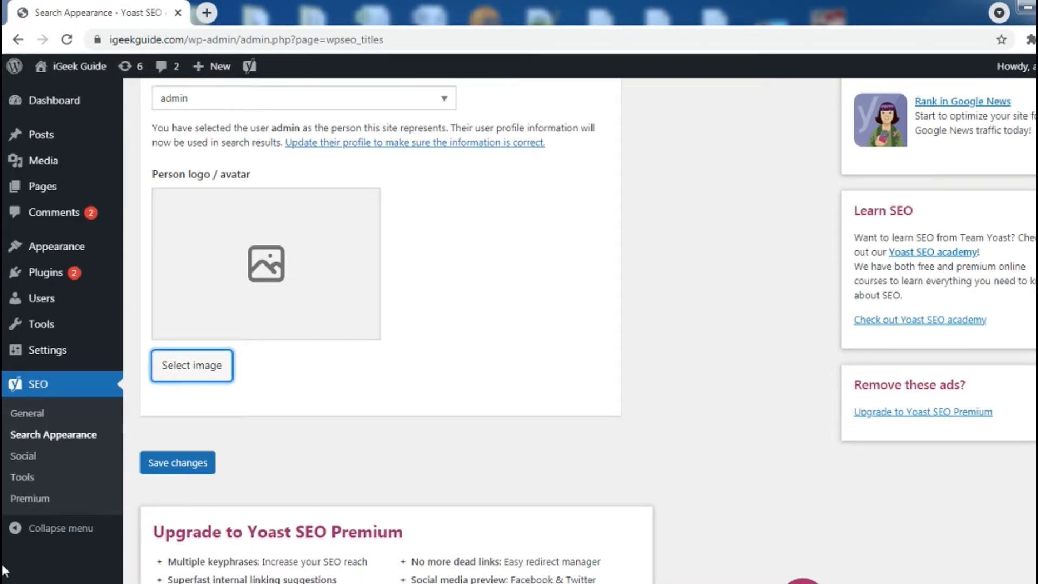
click(185, 463)
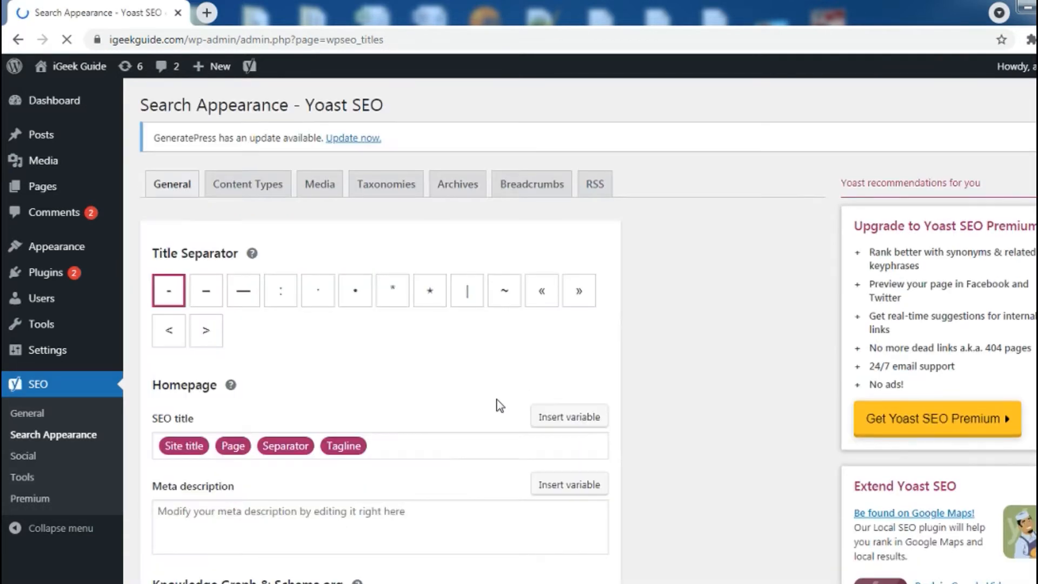
- Examine the search visibility and SEO settings switches for Posts in the Content Types search appearance settings
click(250, 190)
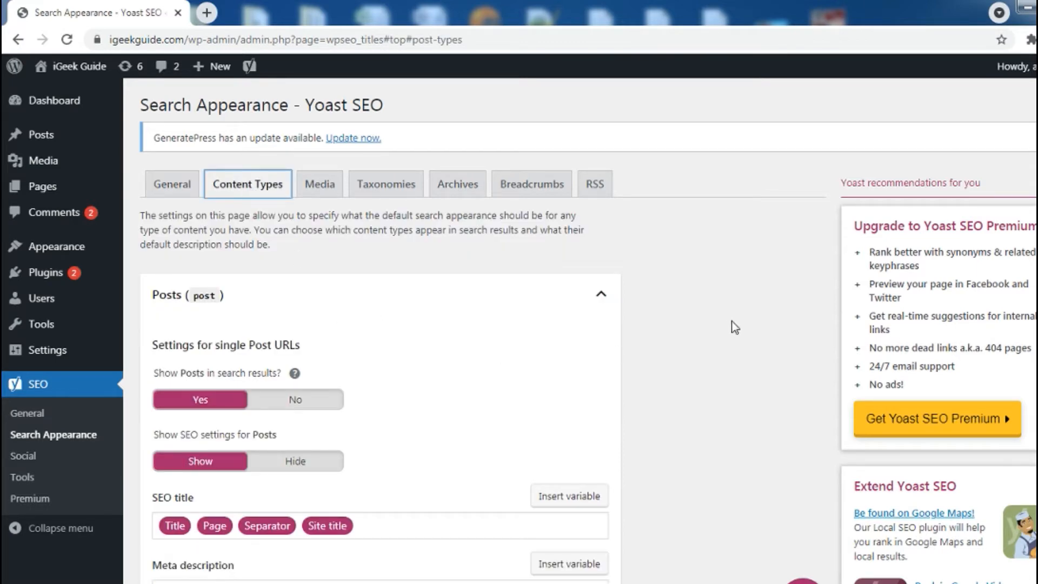
scroll(733, 319, down, 3)
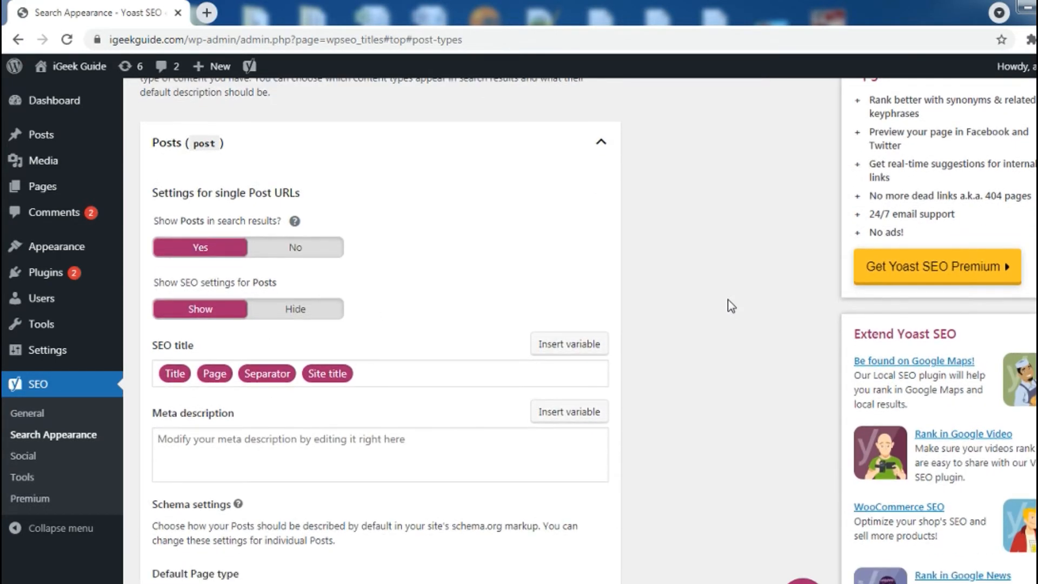
scroll(731, 306, up, 3)
scroll(496, 366, down, 1)
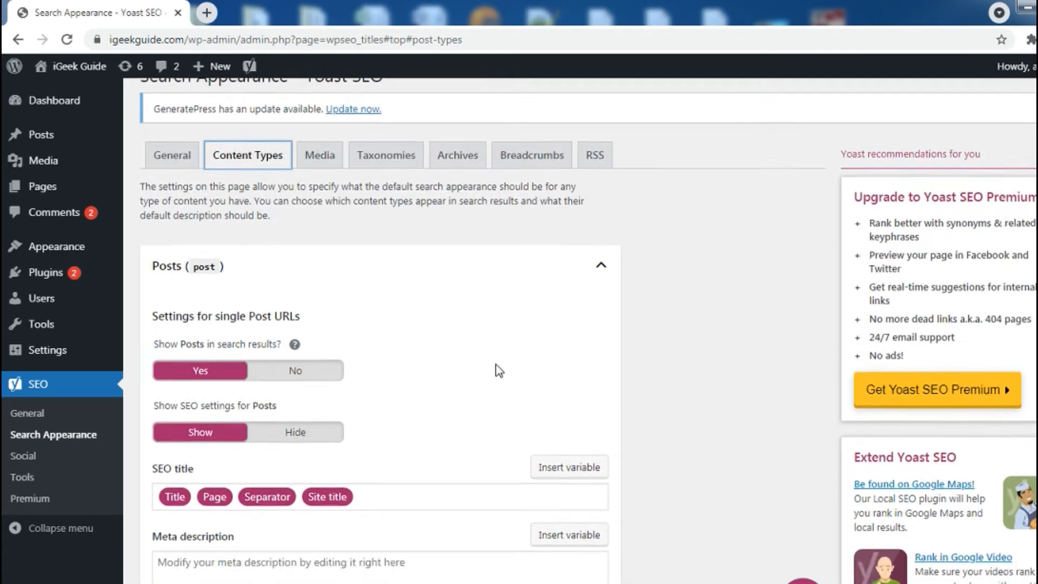
scroll(496, 366, up, 1)
scroll(313, 329, down, 1)
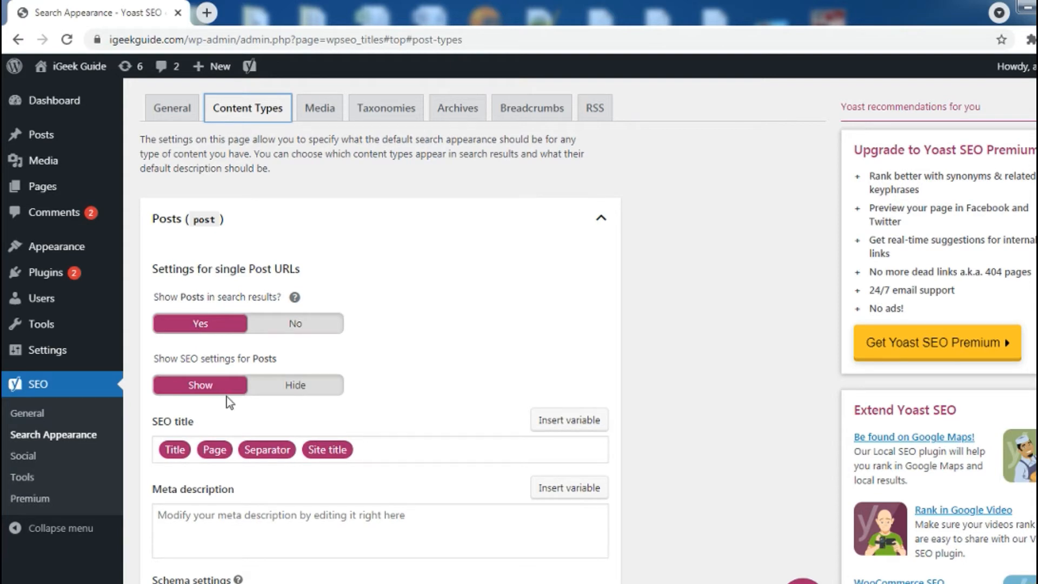
scroll(228, 398, down, 1)
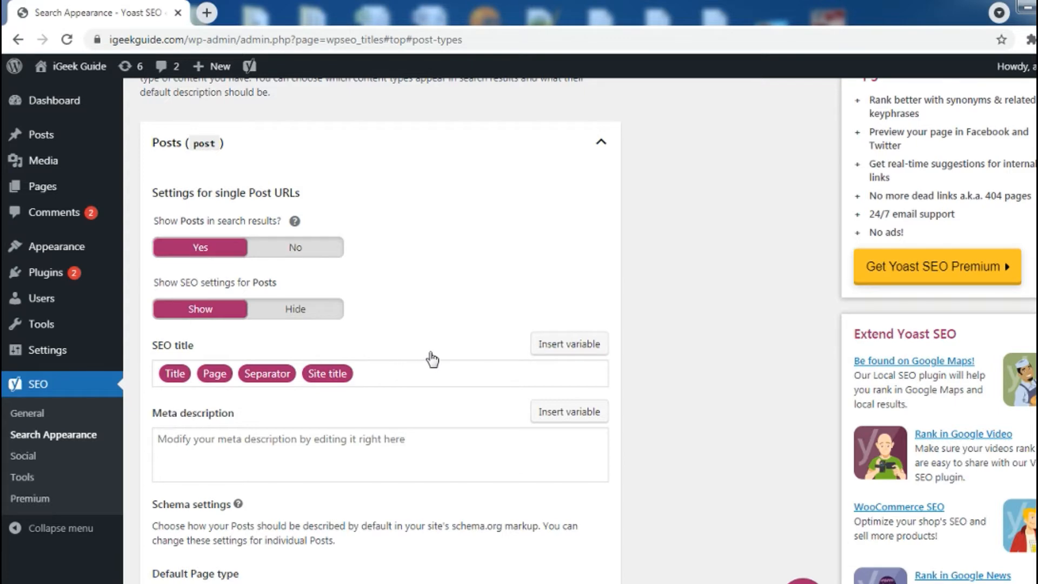
scroll(429, 355, down, 2)
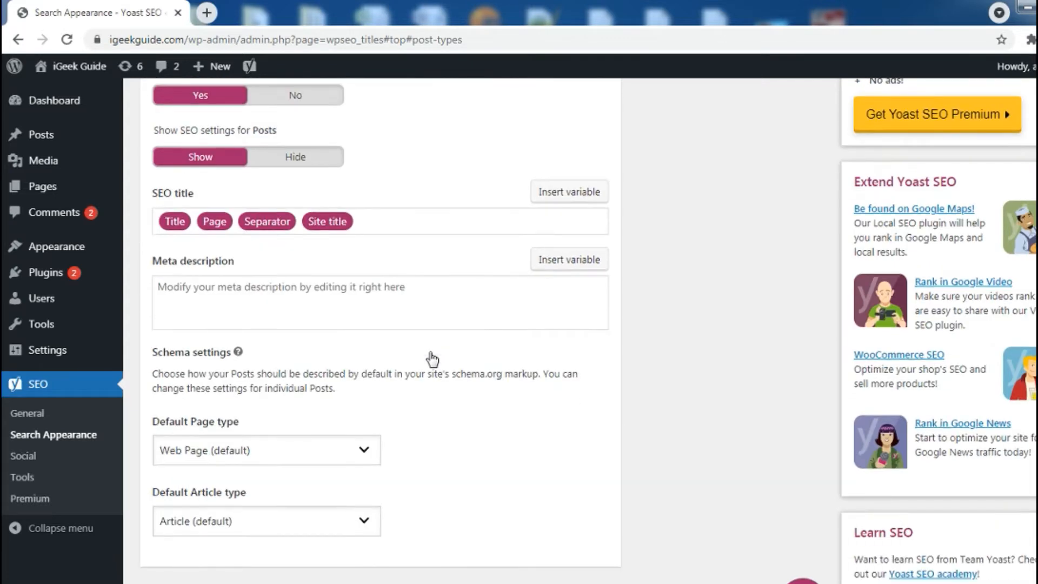
- Examine the SEO title and meta description templates for Posts in the Content Types settings
click(388, 226)
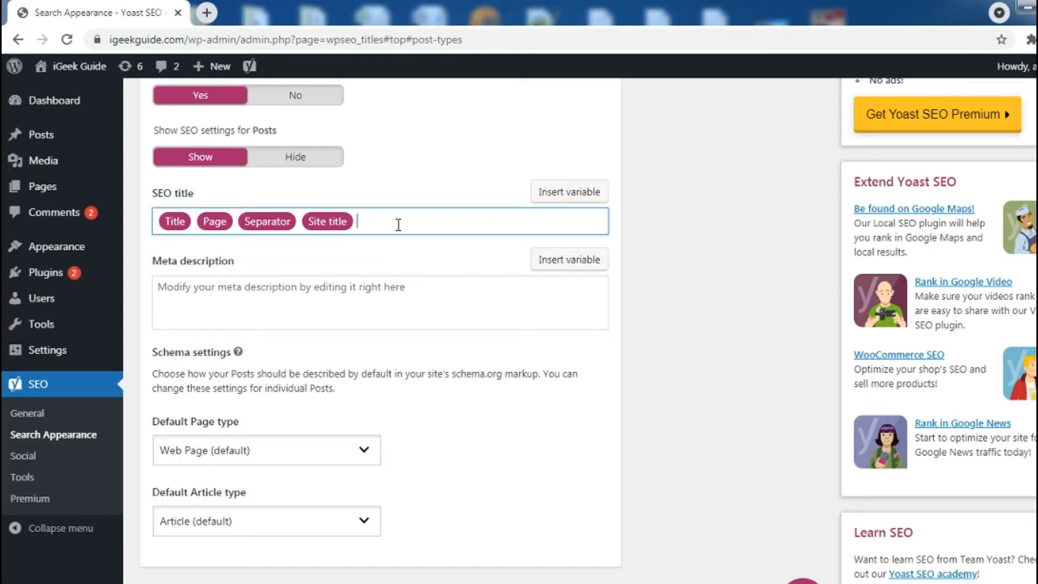
scroll(394, 236, down, 3)
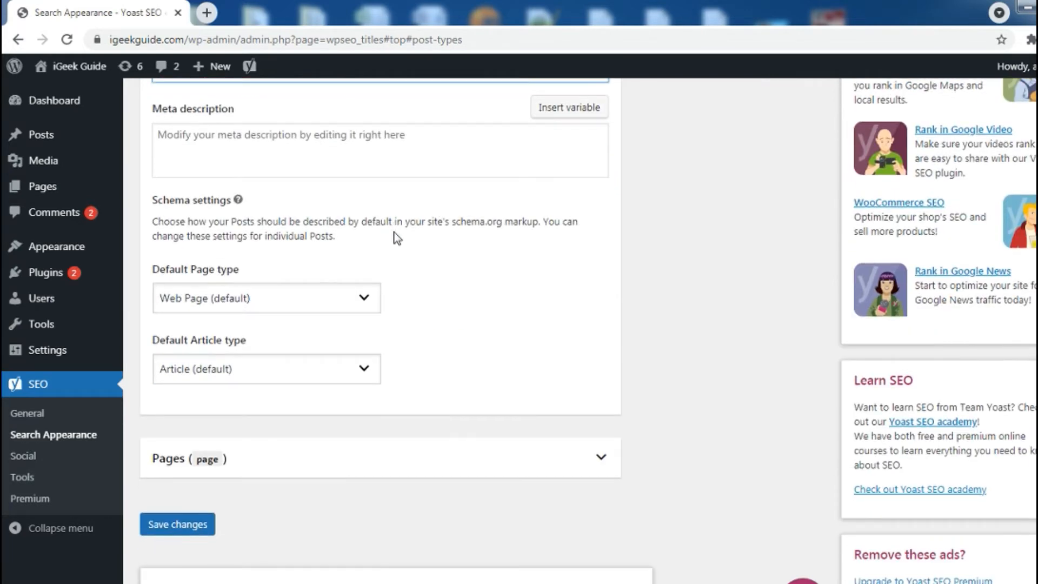
scroll(394, 229, up, 3)
click(239, 293)
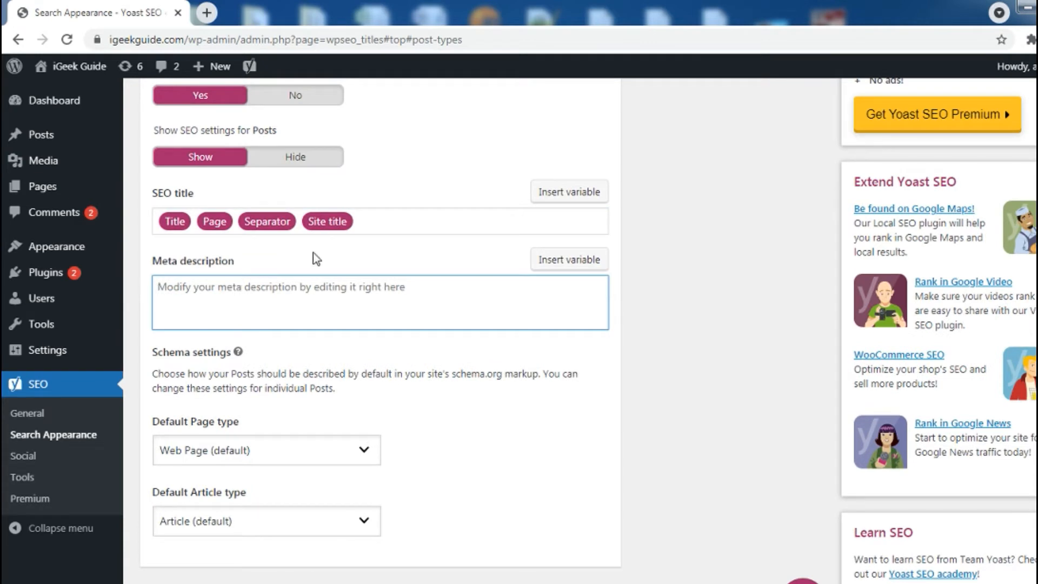
- Choose Web Page (default) as the default page type and Article (default) as the default article type for Posts
scroll(299, 296, down, 3)
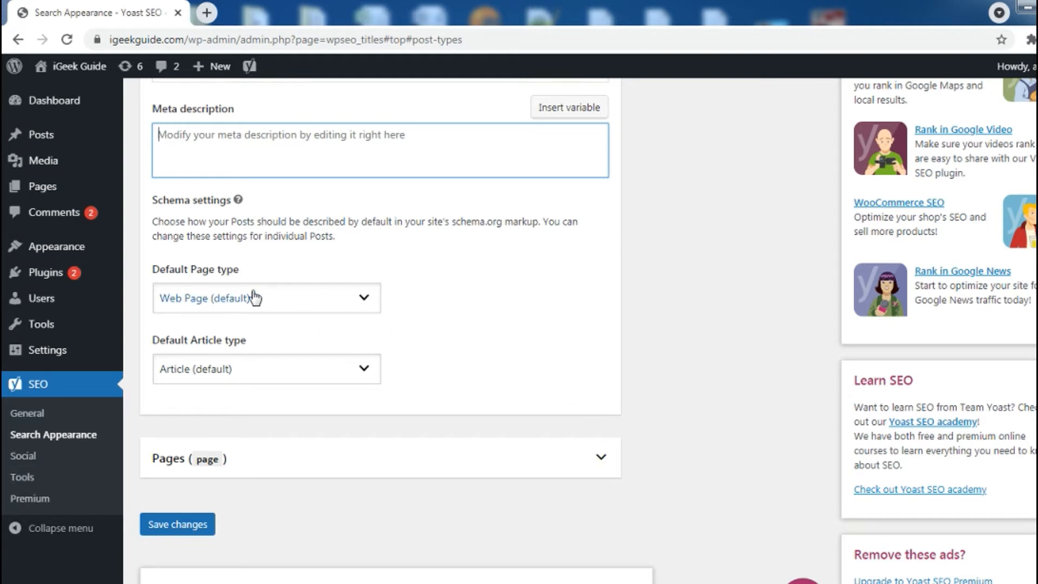
click(298, 308)
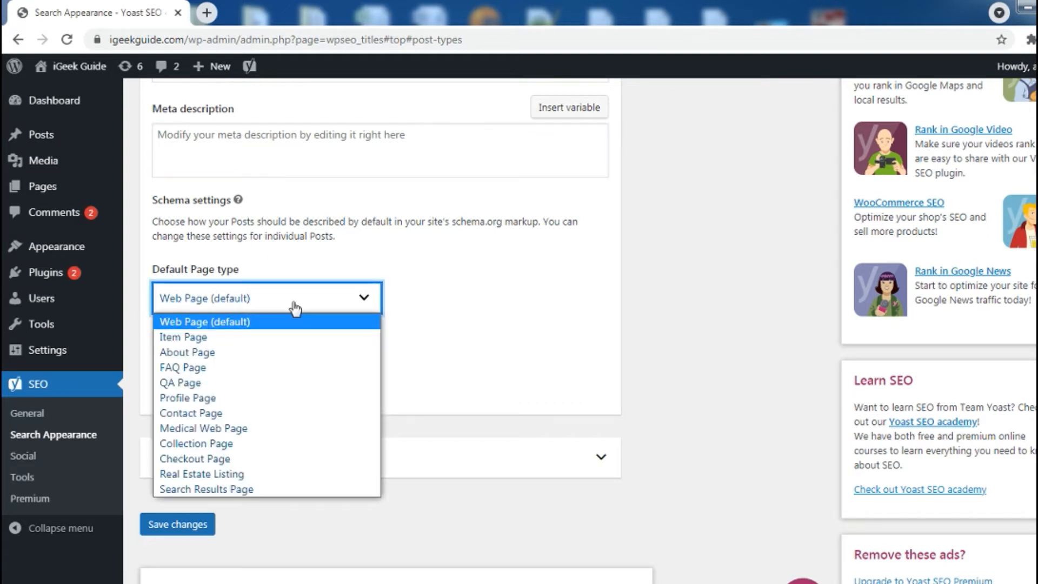
click(187, 328)
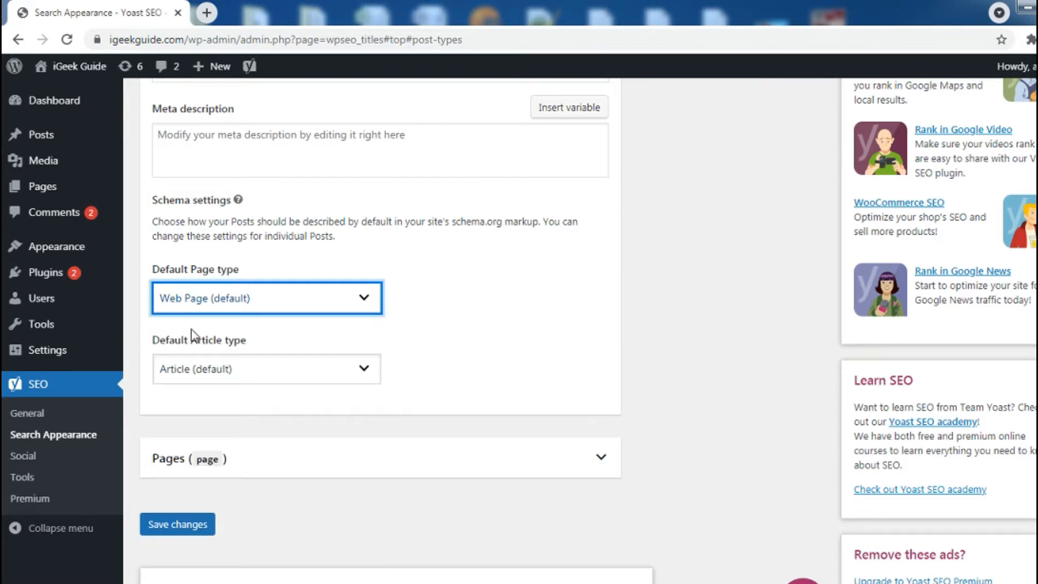
click(311, 378)
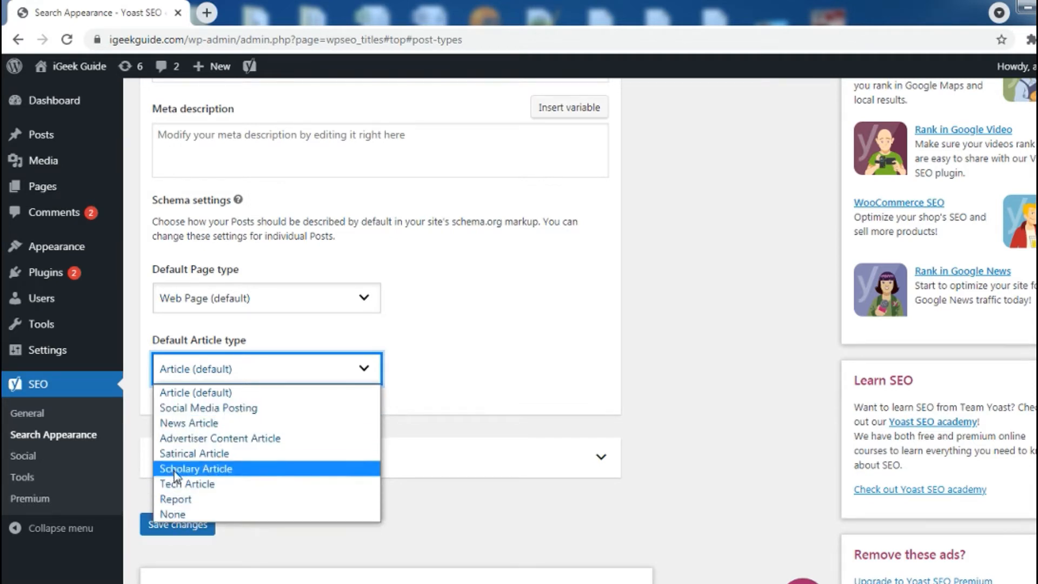
click(189, 398)
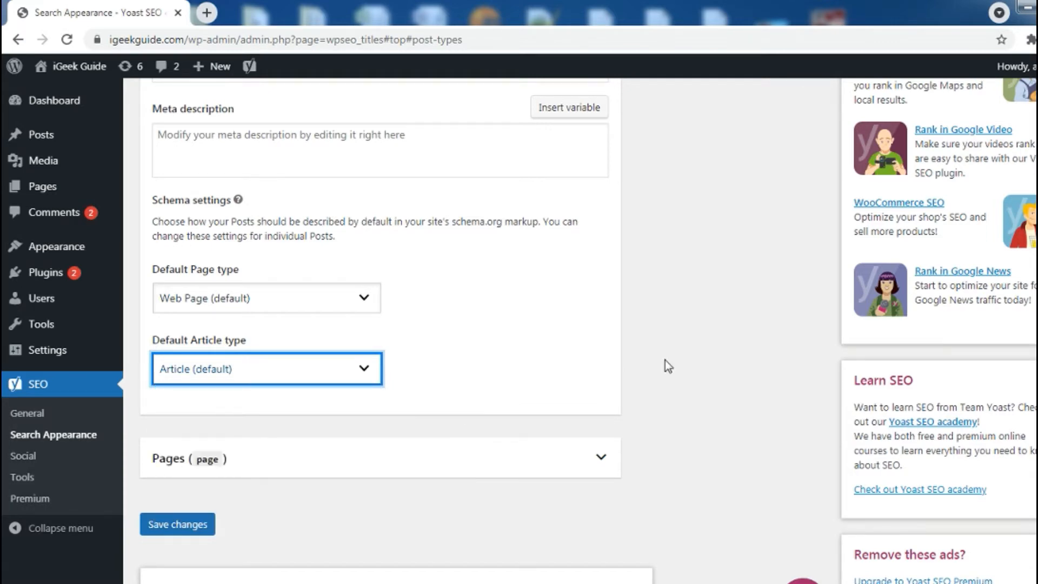
click(655, 345)
scroll(654, 345, up, 6)
scroll(657, 350, down, 10)
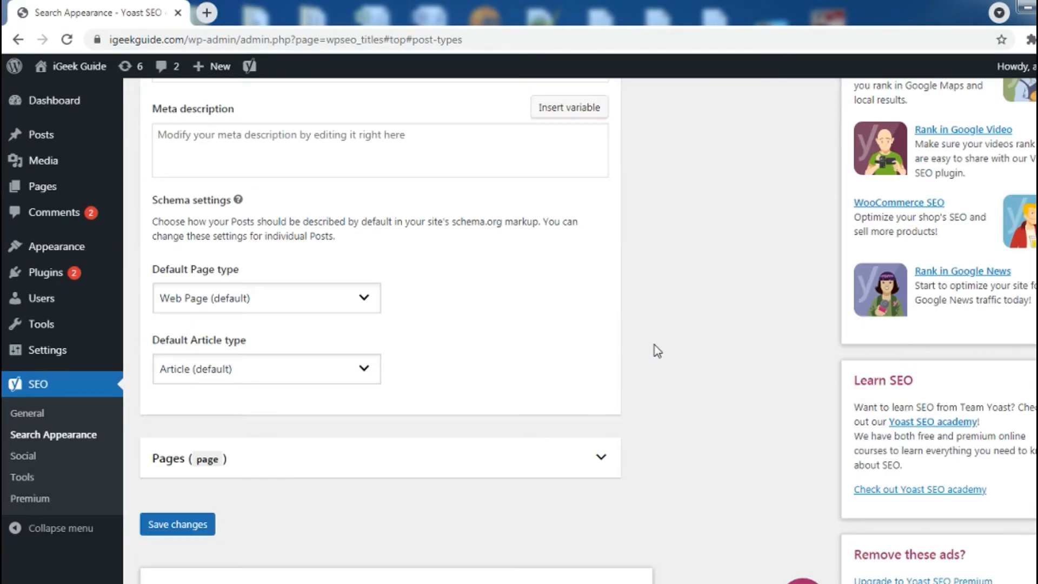
- Expand and review the Pages settings, then save the Content Types search appearance settings
click(601, 381)
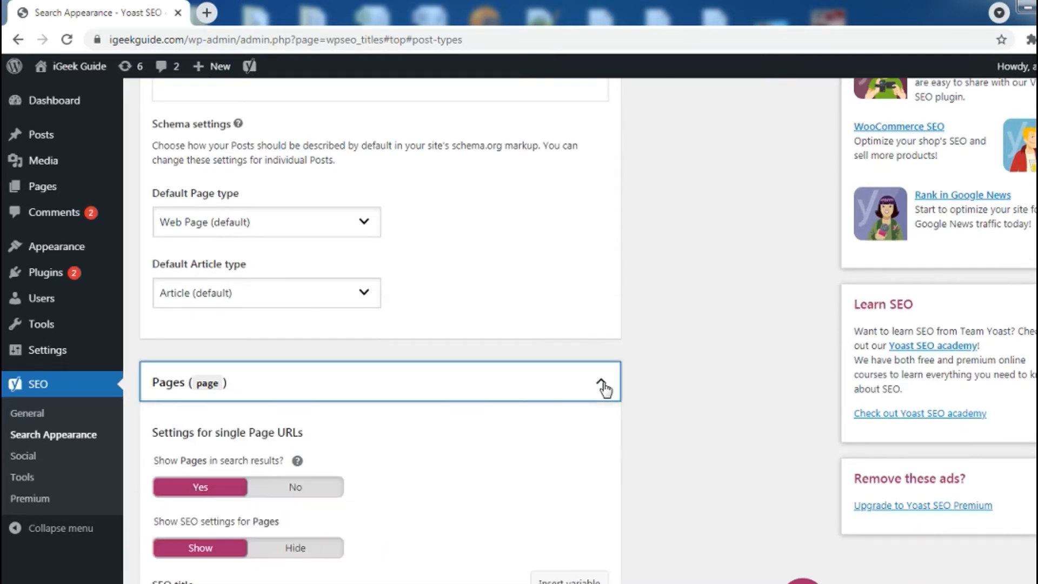
scroll(703, 358, up, 1)
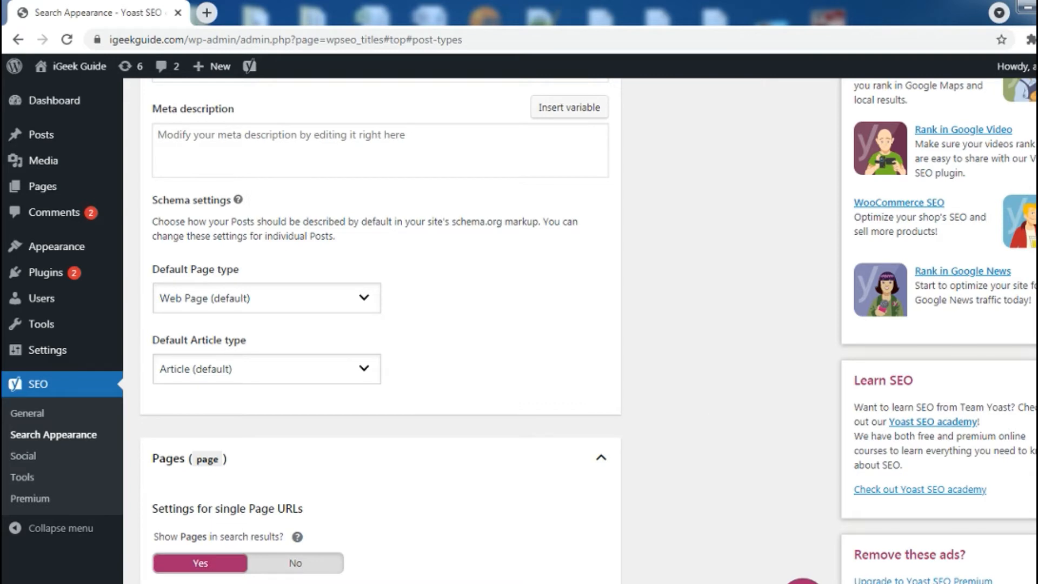
scroll(505, 307, down, 4)
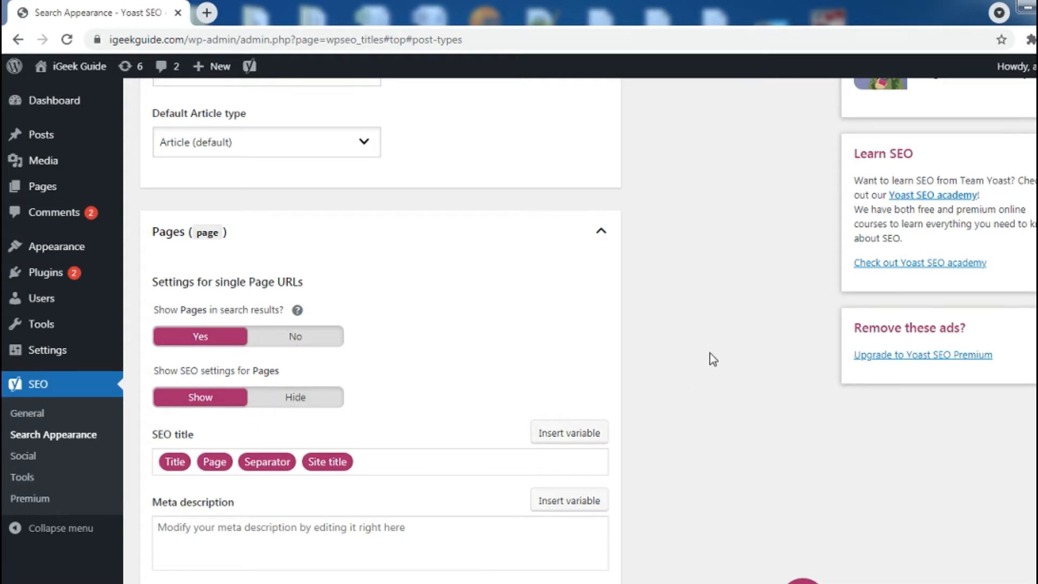
scroll(715, 354, down, 7)
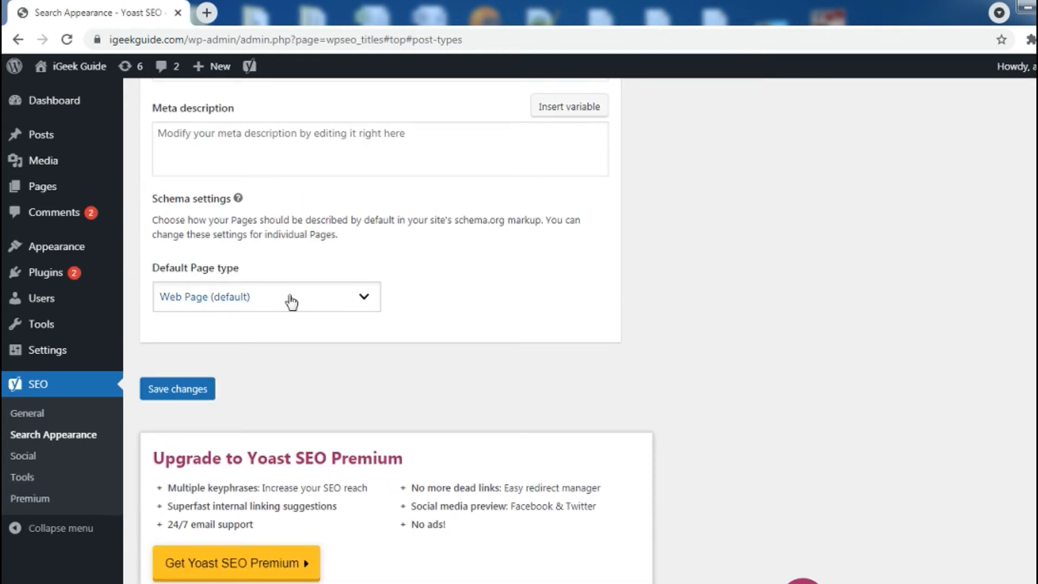
click(192, 389)
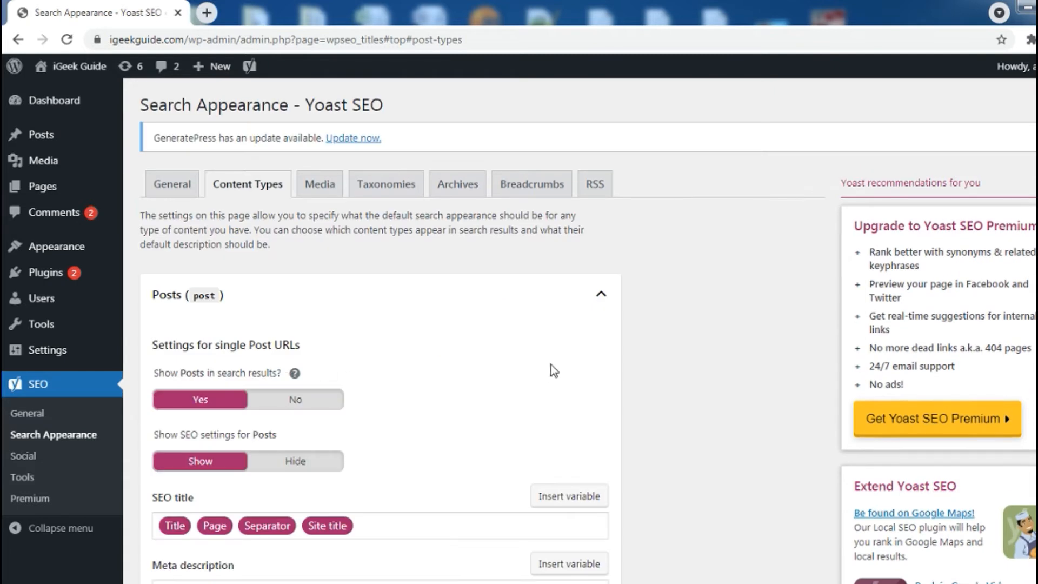
- Examine the attachment URL redirect setting for Media and the Categories settings under Taxonomies
click(319, 186)
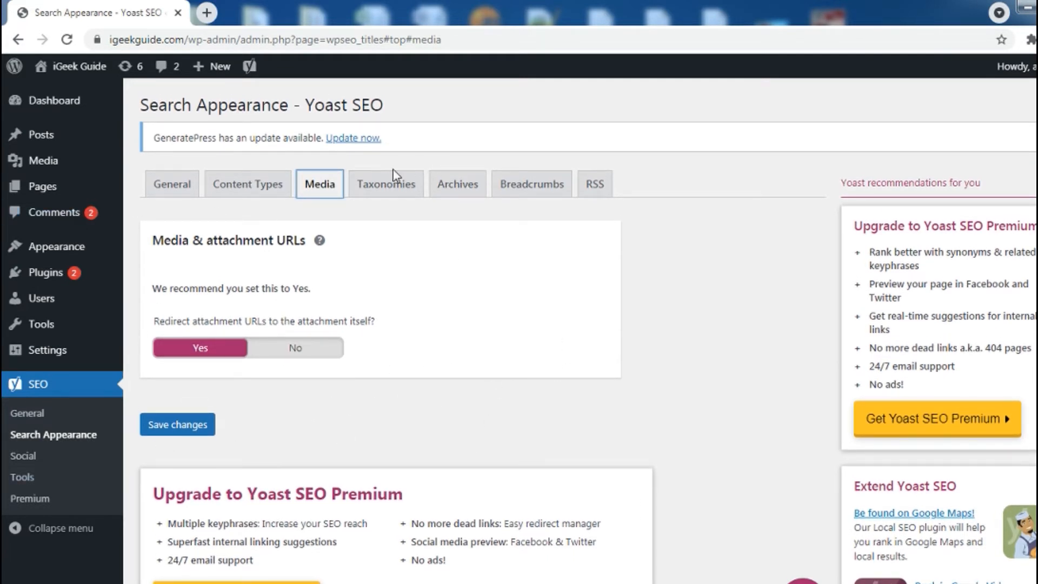
click(390, 195)
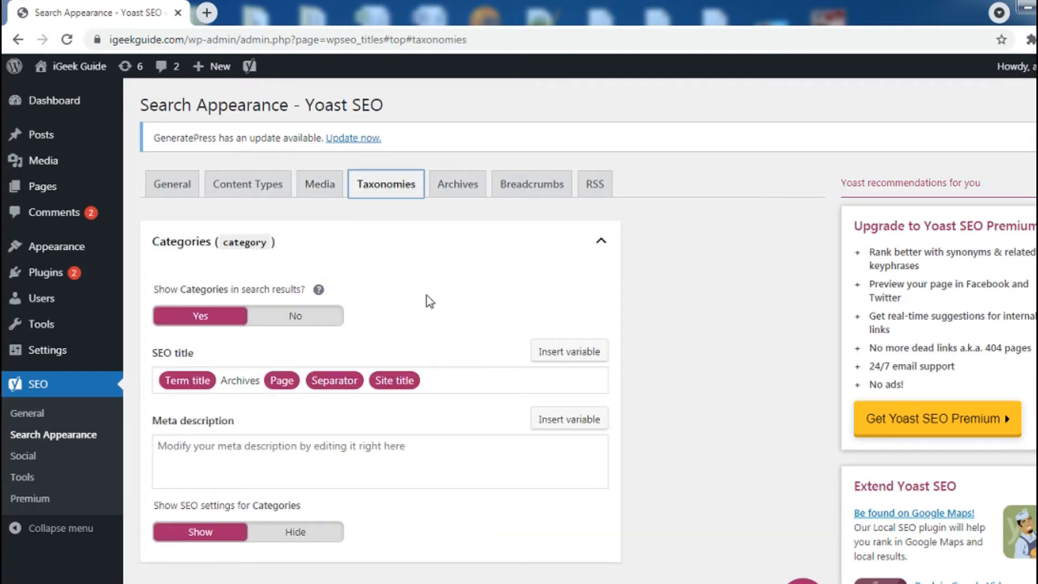
scroll(522, 325, down, 4)
scroll(522, 324, up, 4)
scroll(443, 302, down, 1)
scroll(445, 306, down, 1)
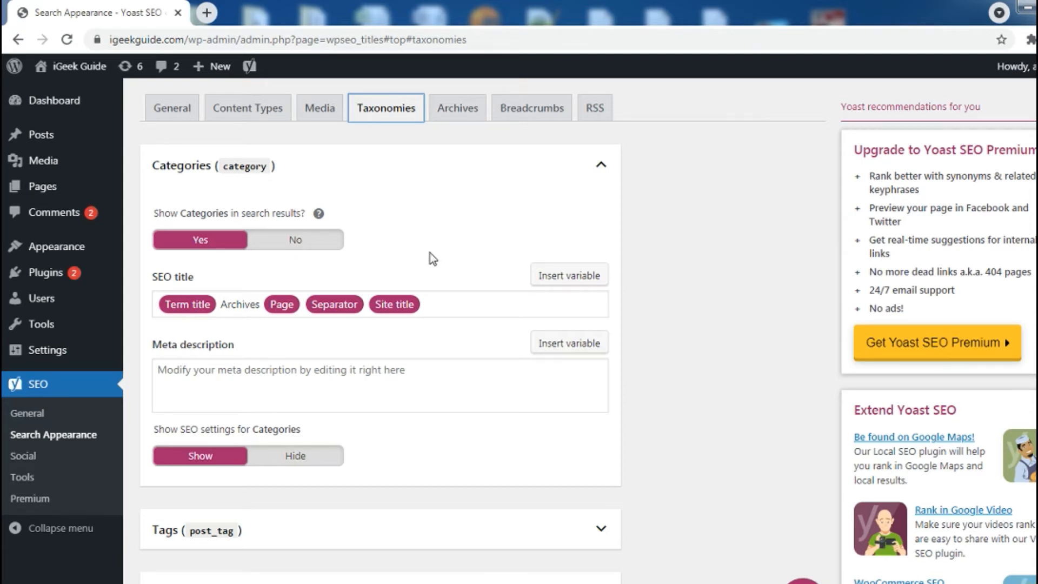
scroll(433, 258, down, 1)
scroll(437, 251, up, 1)
- Inspect the SEO title template for Categories, including its Archives text and variables
click(480, 300)
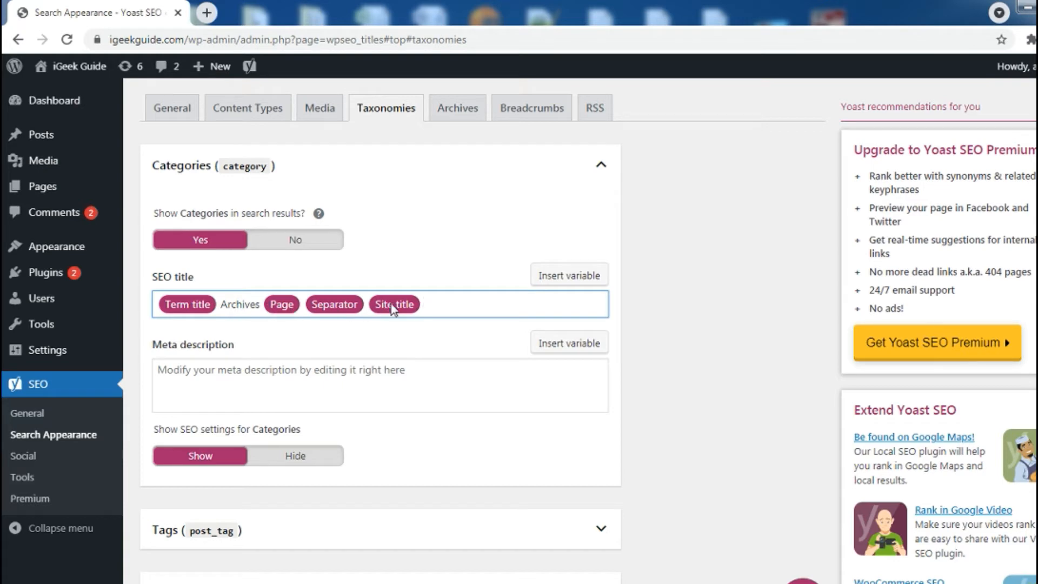
scroll(233, 303, up, 2)
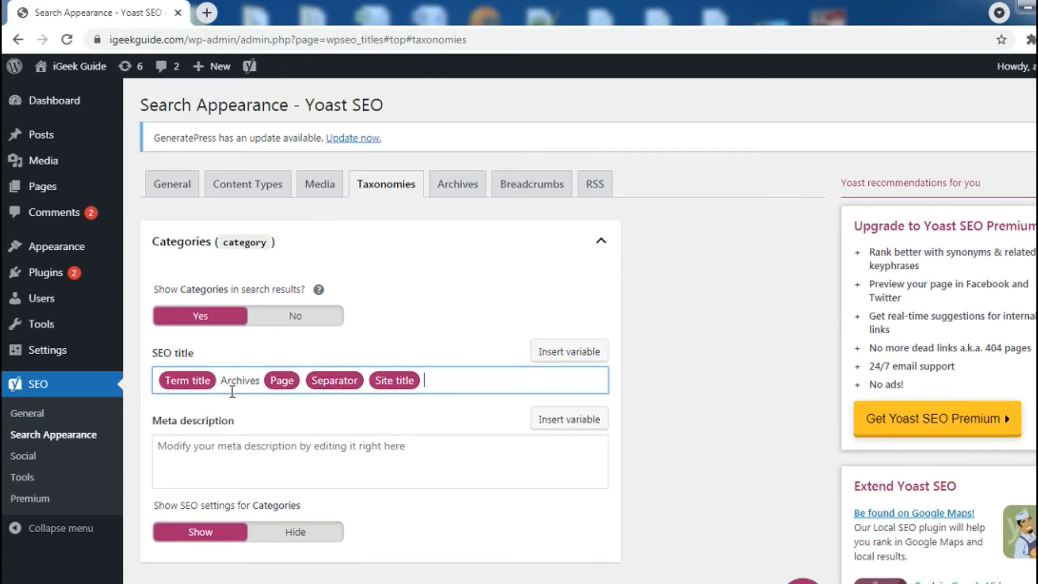
scroll(498, 361, down, 4)
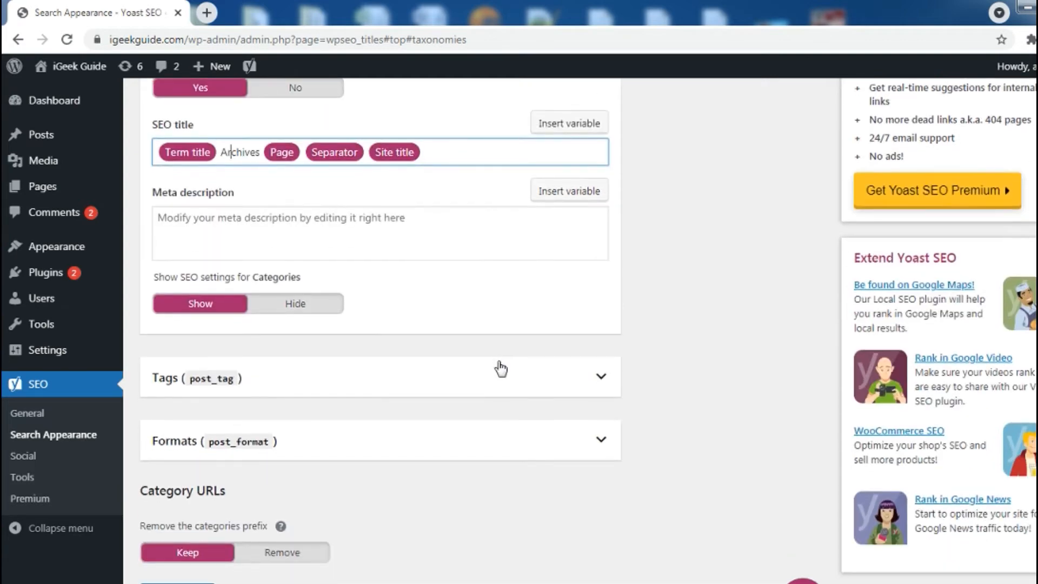
scroll(472, 310, up, 1)
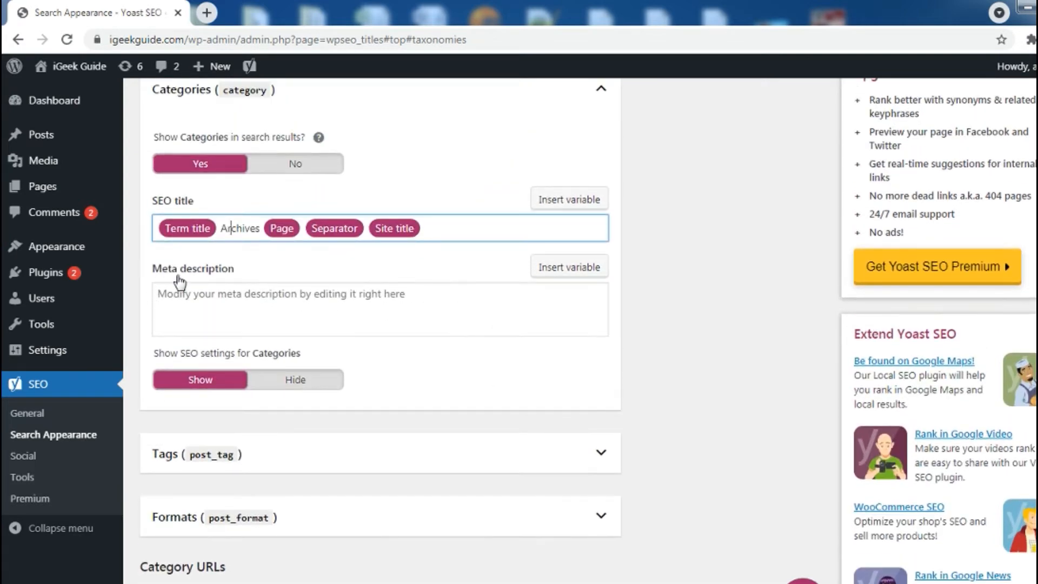
- Try to insert a variable into the Categories meta description, closing the suggestions without choosing one
click(187, 308)
scroll(331, 300, down, 2)
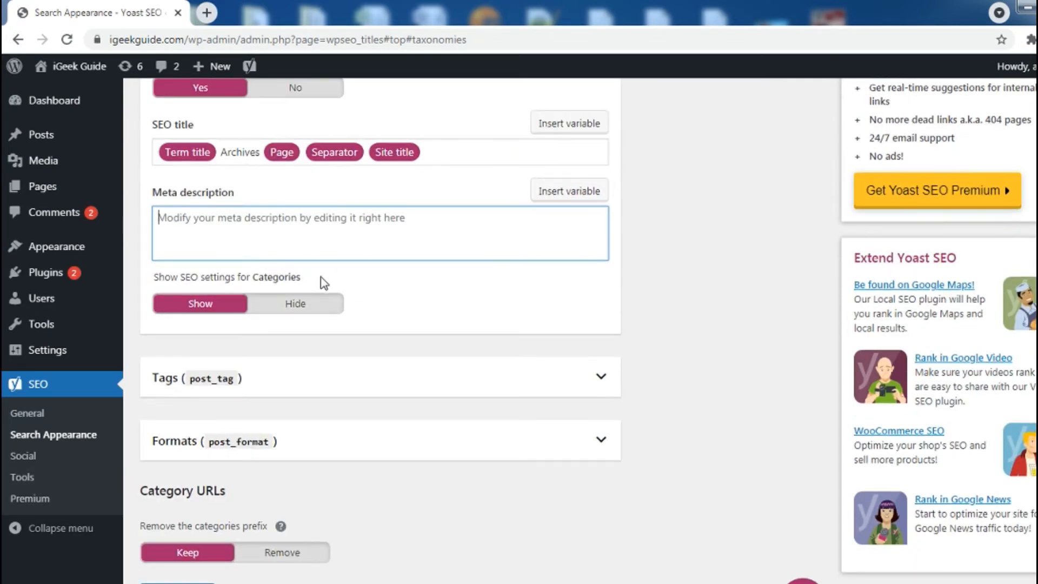
click(266, 232)
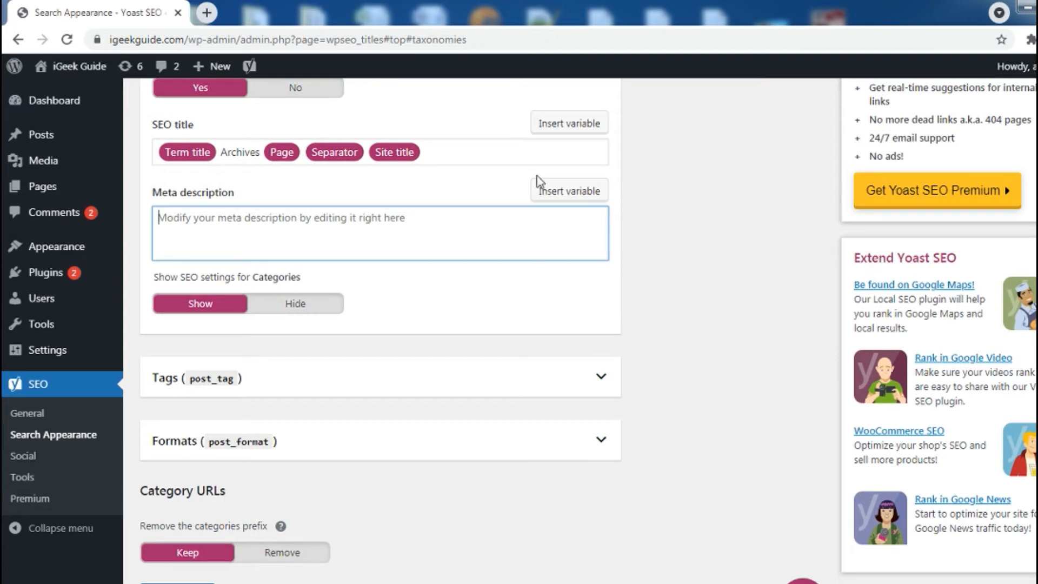
click(569, 191)
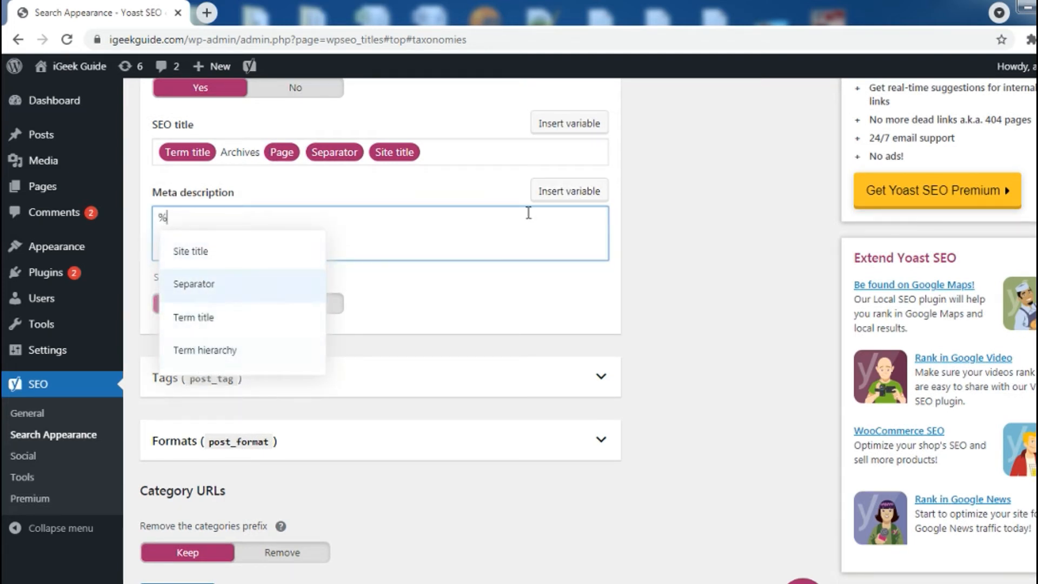
click(667, 239)
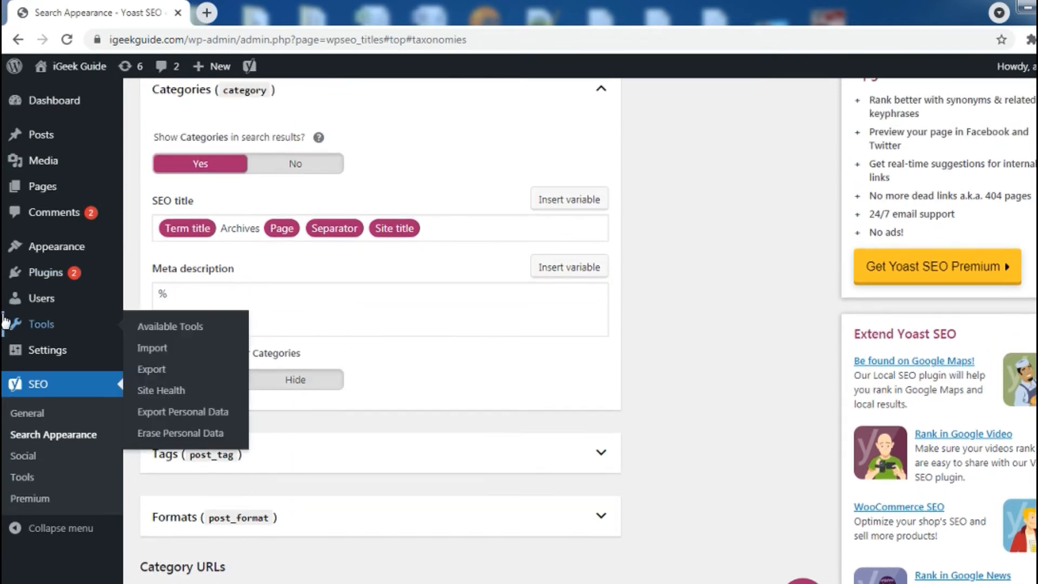
- Expand the Tags taxonomy section and examine its search visibility, SEO title and meta description settings
scroll(261, 343, down, 3)
scroll(384, 252, up, 3)
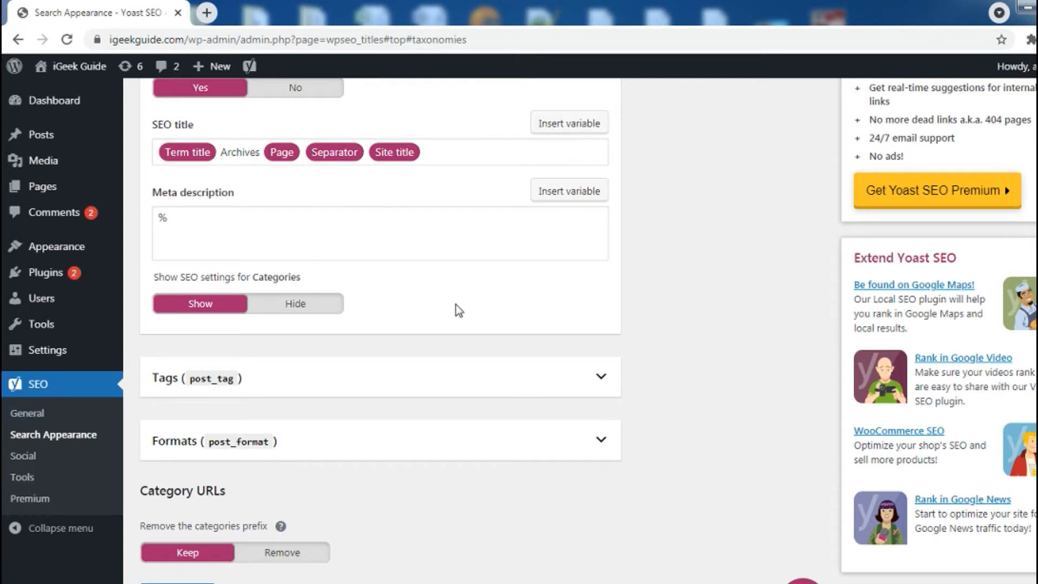
click(336, 394)
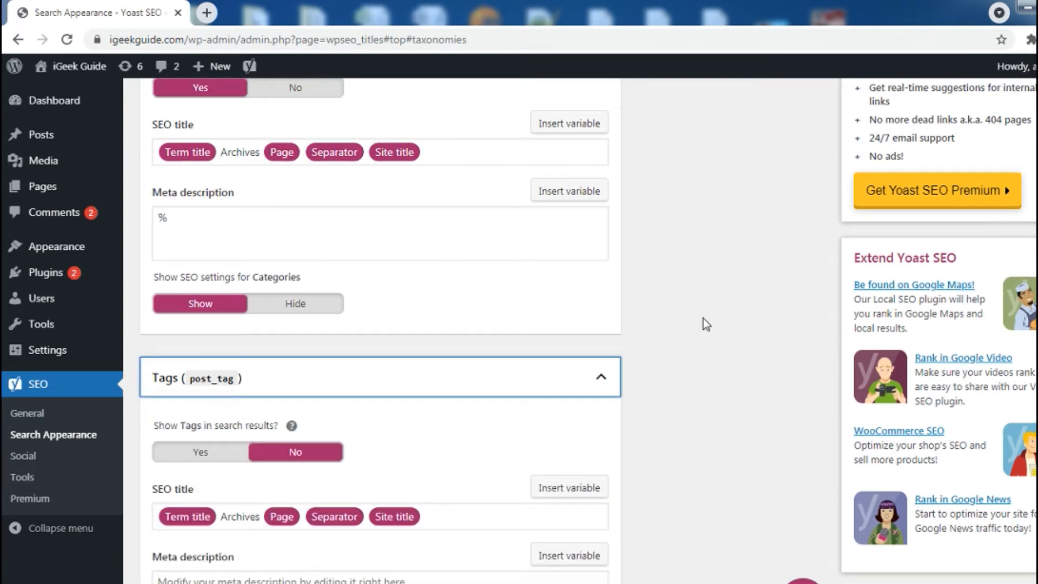
click(713, 422)
scroll(712, 422, down, 3)
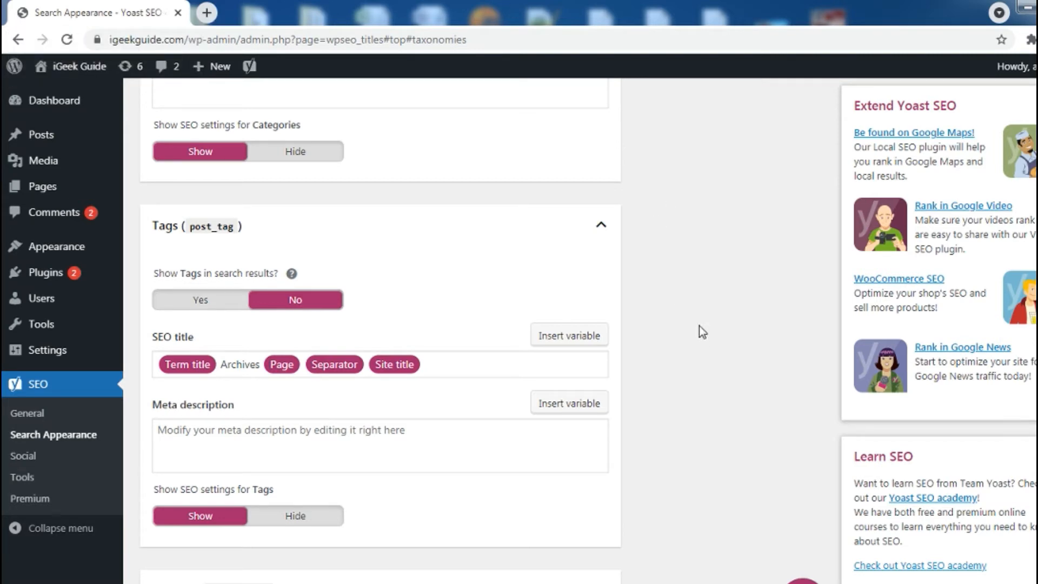
scroll(727, 319, down, 3)
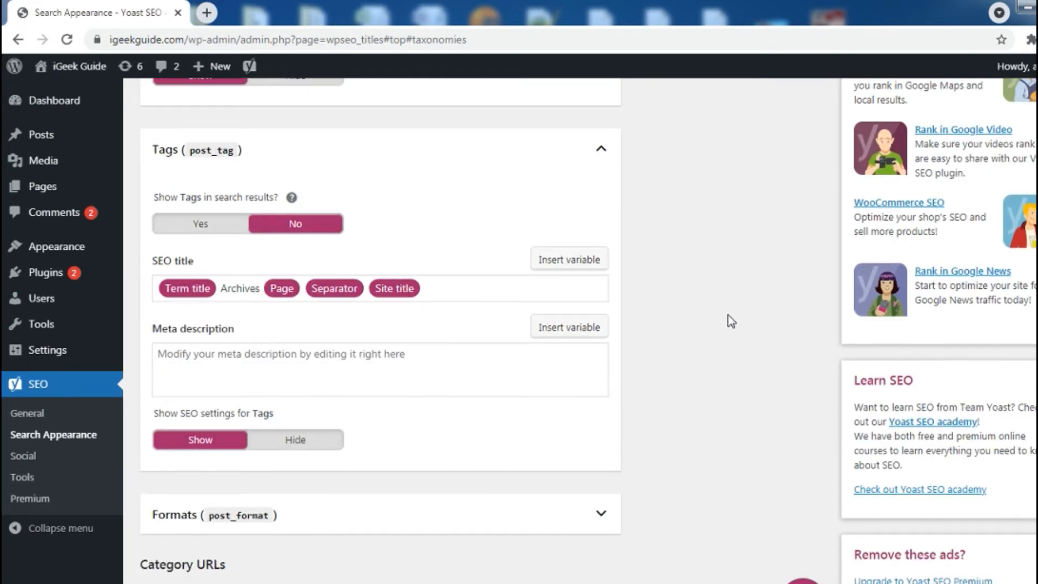
scroll(731, 321, down, 1)
scroll(731, 321, down, 2)
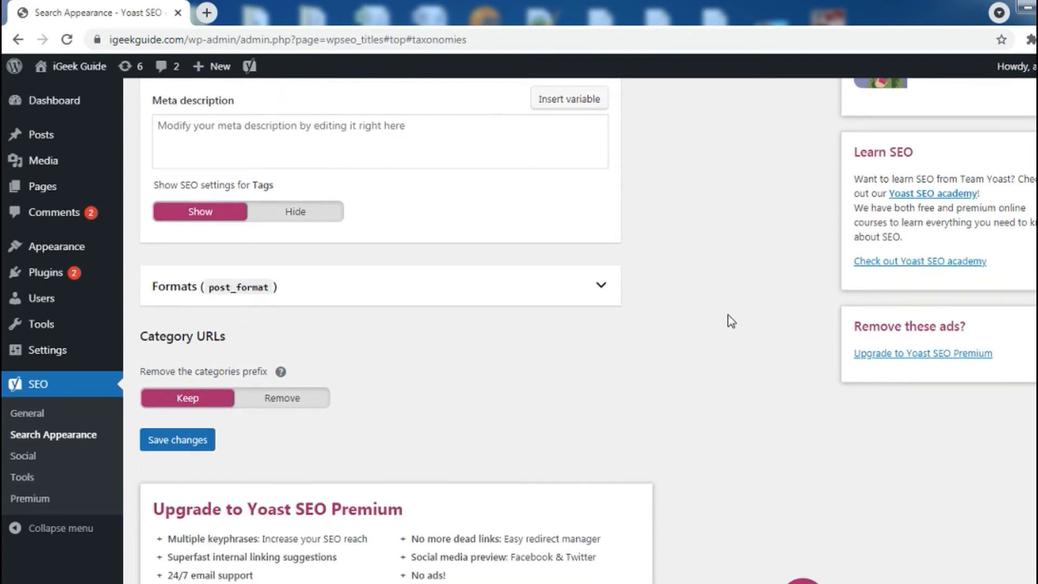
- Expand the Formats taxonomy section and examine its archive and search visibility settings and the Category URLs prefix option
click(599, 287)
scroll(775, 316, down, 4)
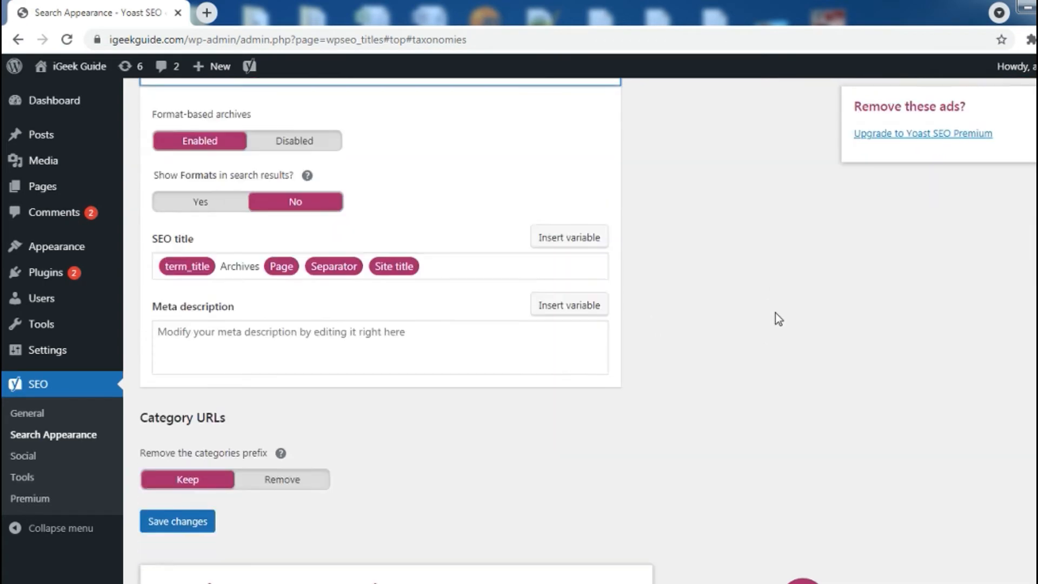
scroll(775, 313, up, 3)
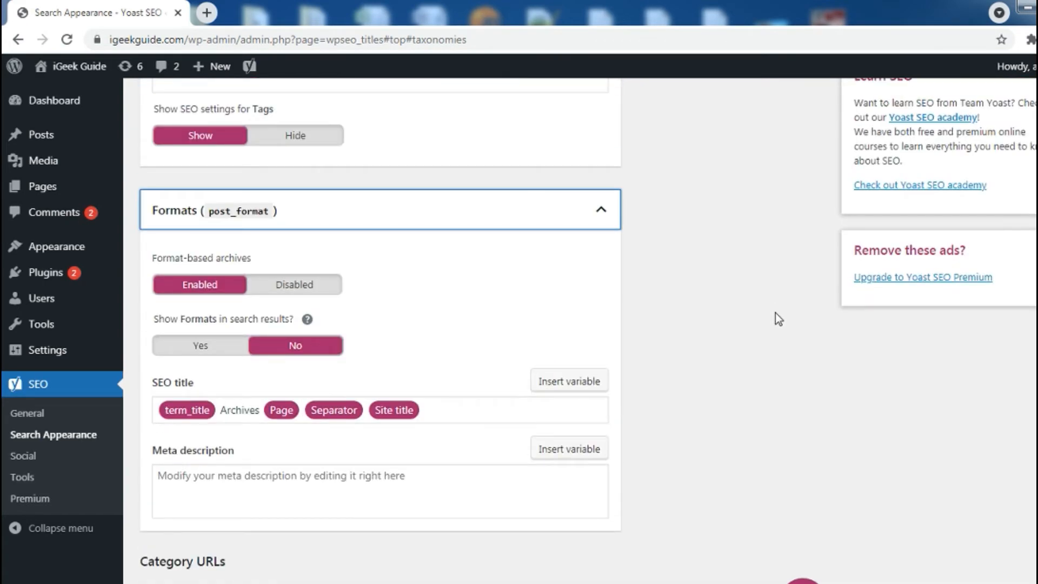
scroll(279, 321, down, 4)
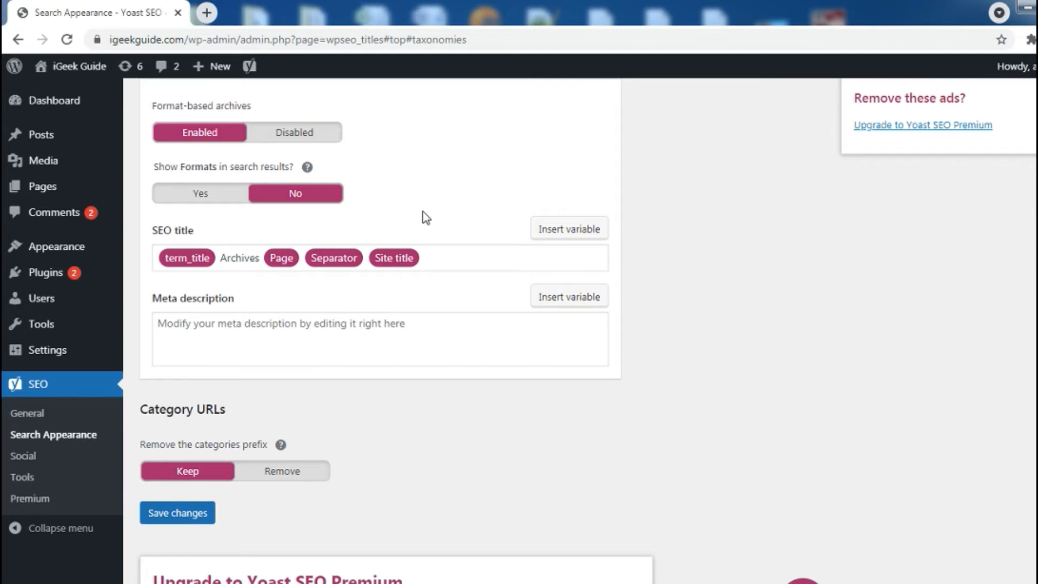
scroll(425, 217, down, 2)
scroll(424, 212, up, 5)
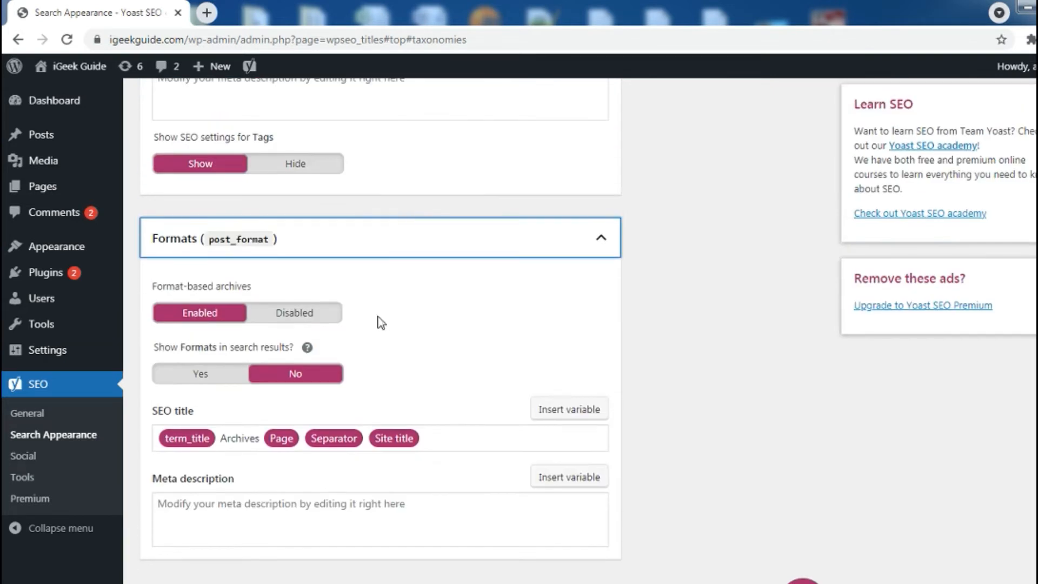
scroll(445, 337, down, 5)
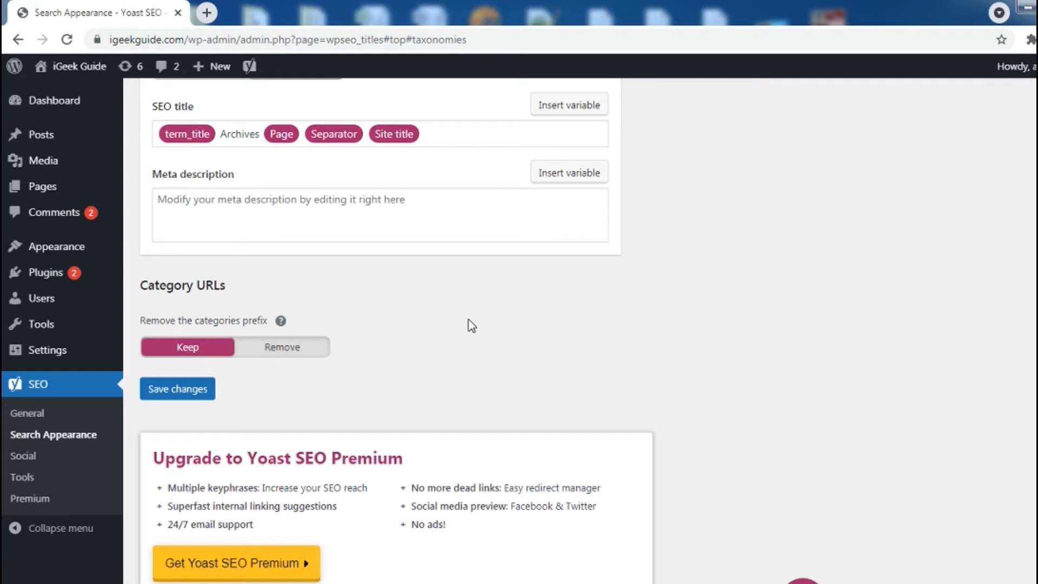
- Save the taxonomies settings and examine the author archives option in the Archives settings
click(201, 394)
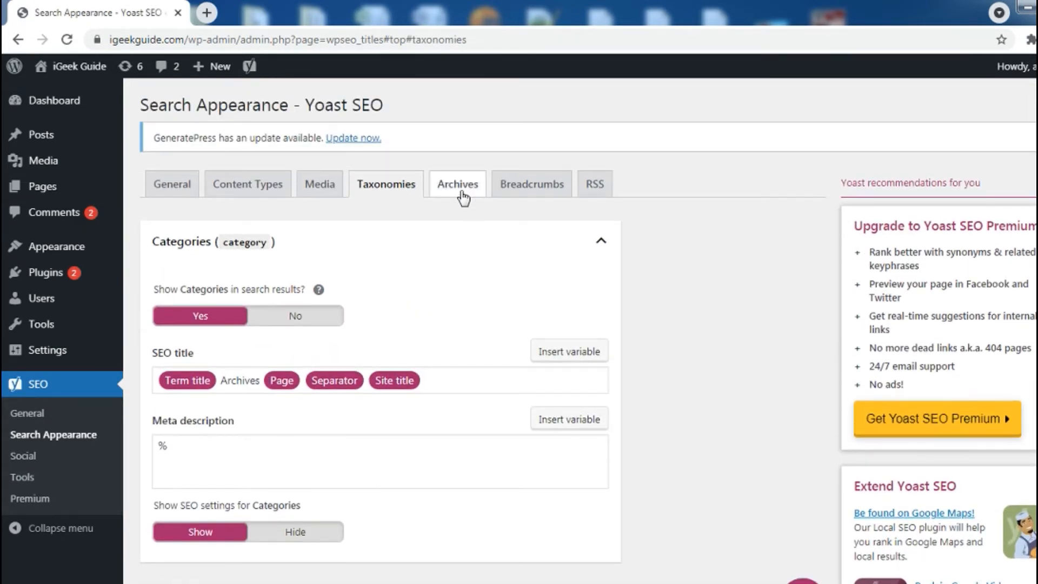
click(461, 194)
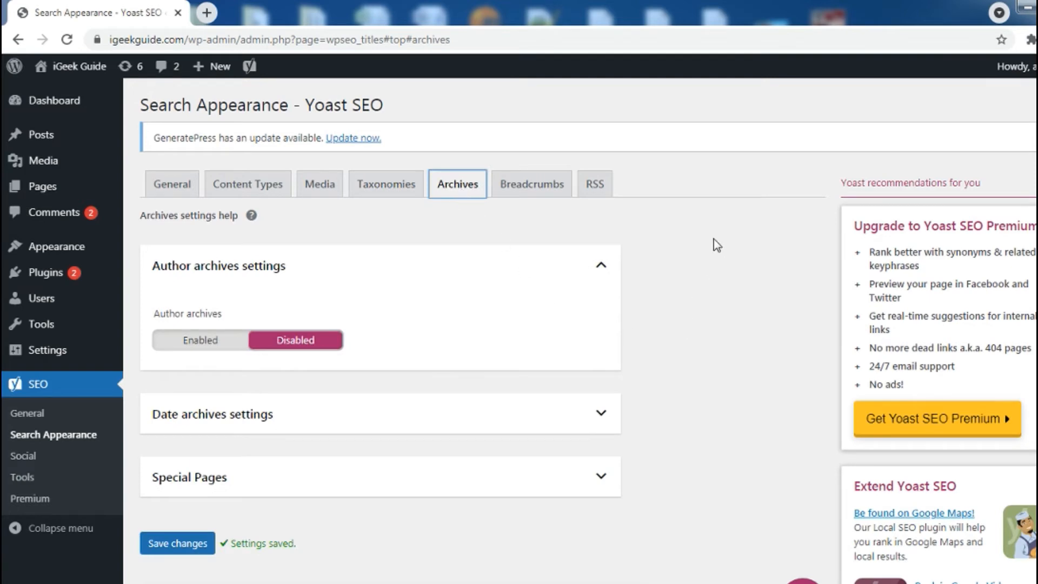
scroll(715, 244, down, 1)
scroll(716, 243, up, 1)
scroll(387, 278, down, 2)
scroll(394, 279, up, 1)
scroll(527, 325, down, 1)
- Expand the Date archives and Special Pages sections and examine their archive option and the search and 404 page title templates
click(593, 344)
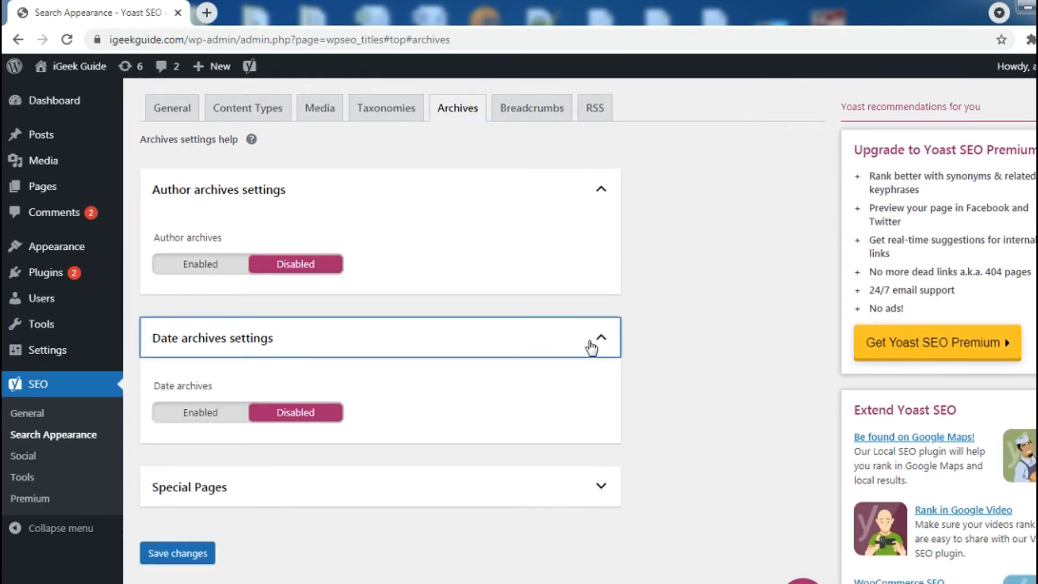
scroll(748, 294, down, 2)
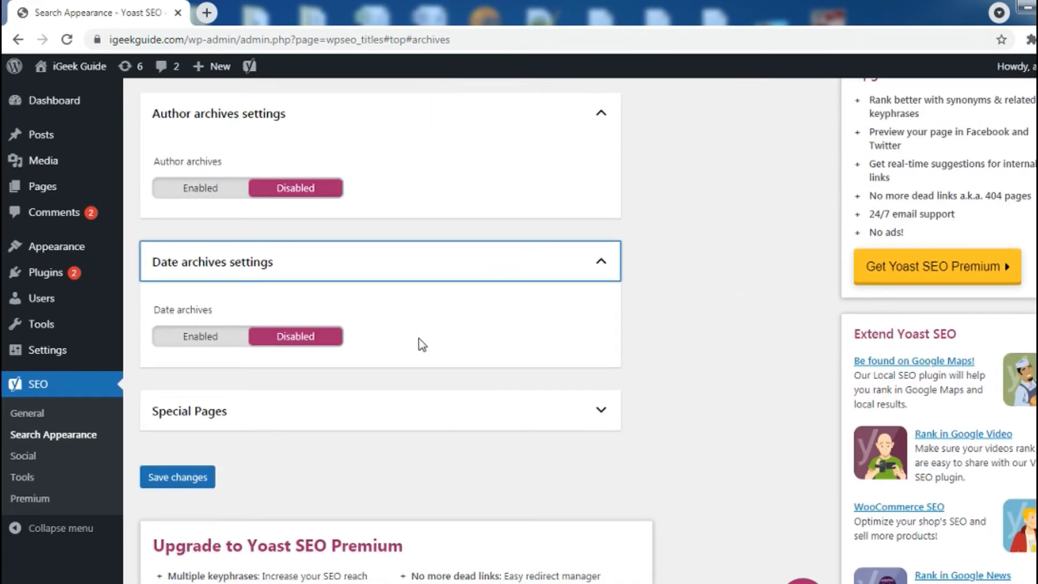
click(598, 411)
scroll(741, 332, down, 2)
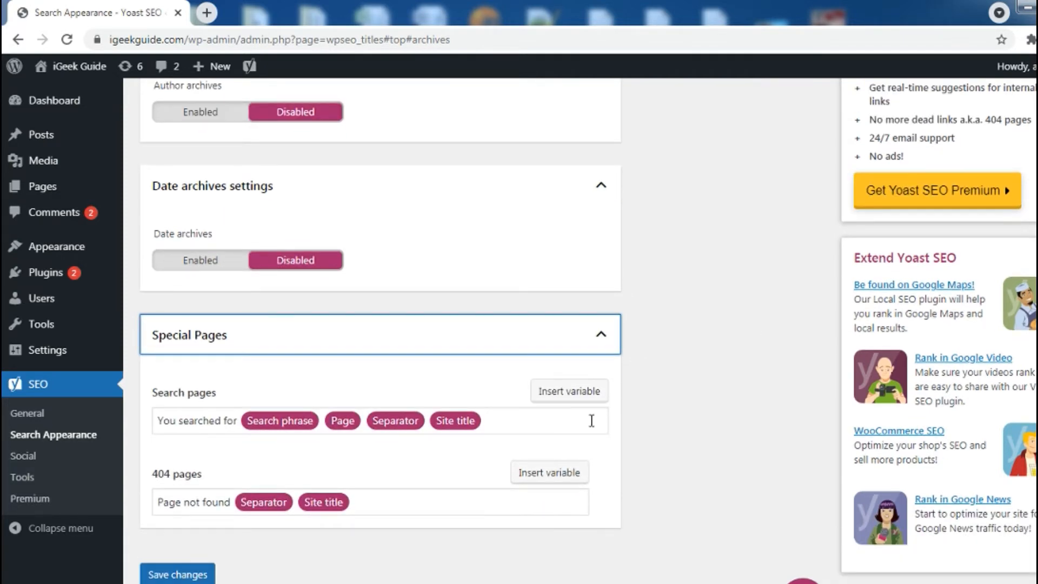
scroll(364, 276, up, 5)
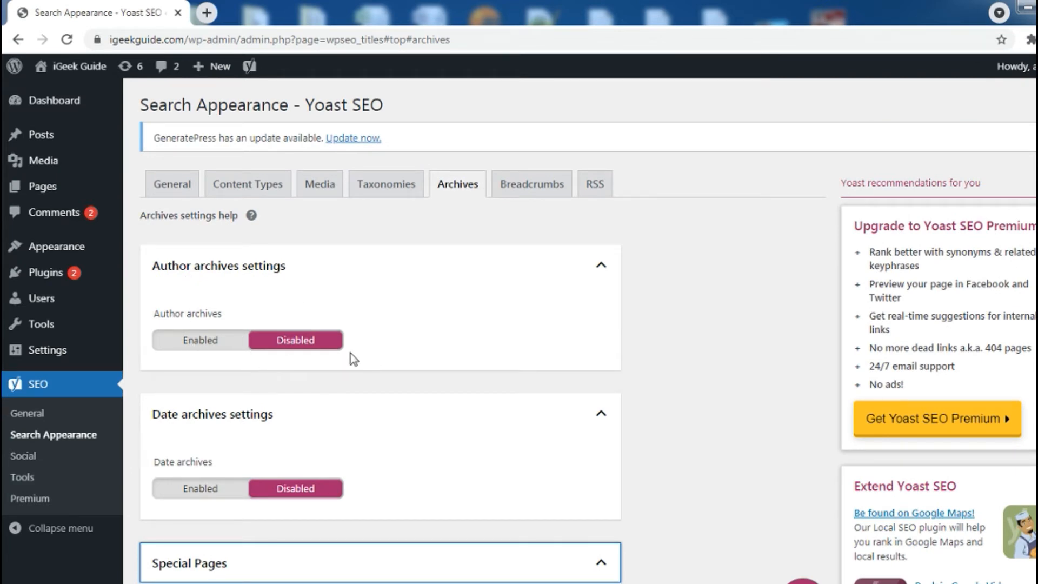
scroll(456, 333, down, 3)
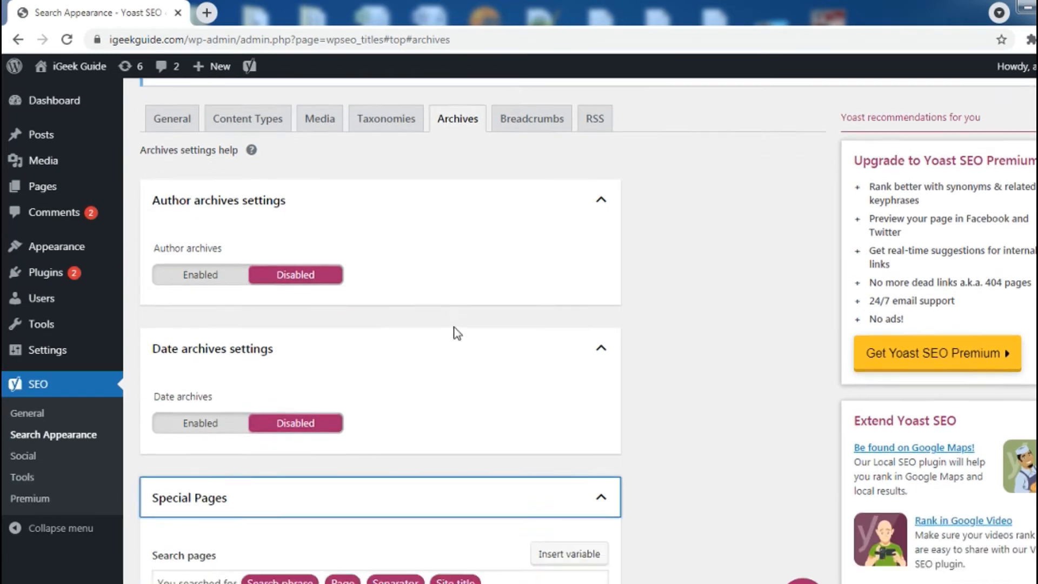
scroll(384, 370, up, 3)
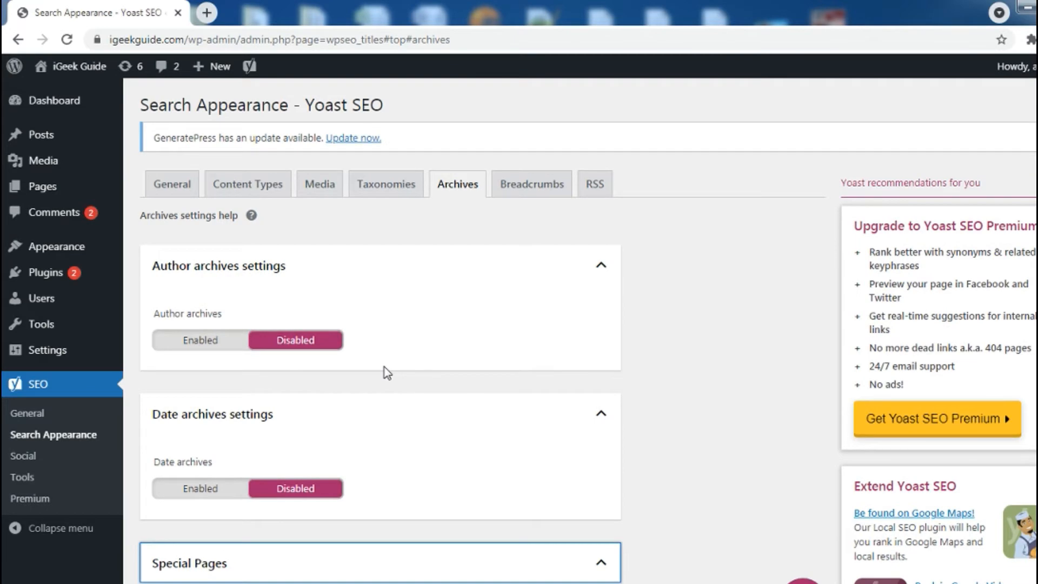
- Review the Breadcrumbs settings, including the option to enable breadcrumbs for the theme, and save them
click(538, 184)
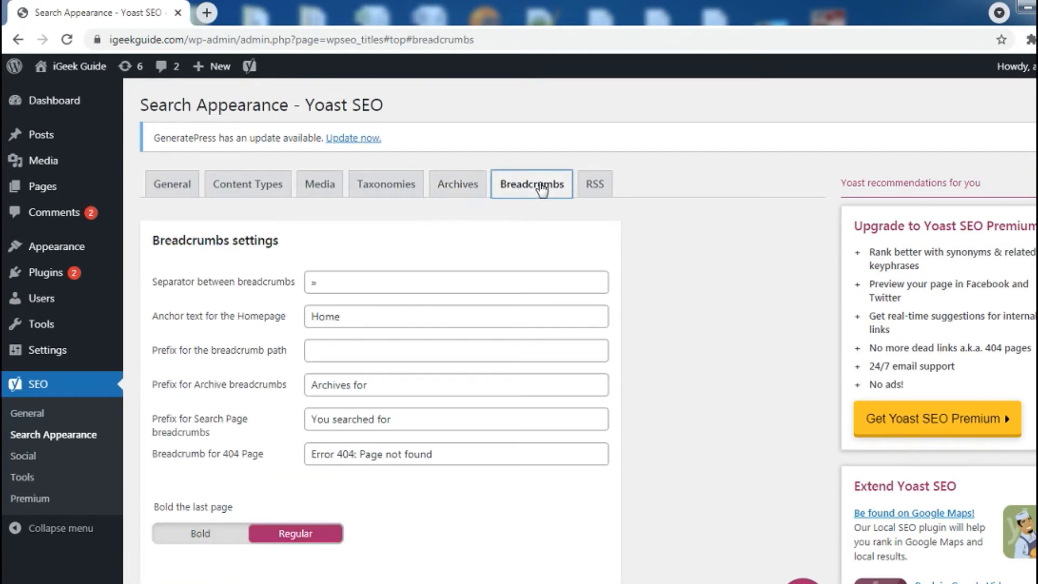
scroll(676, 297, down, 2)
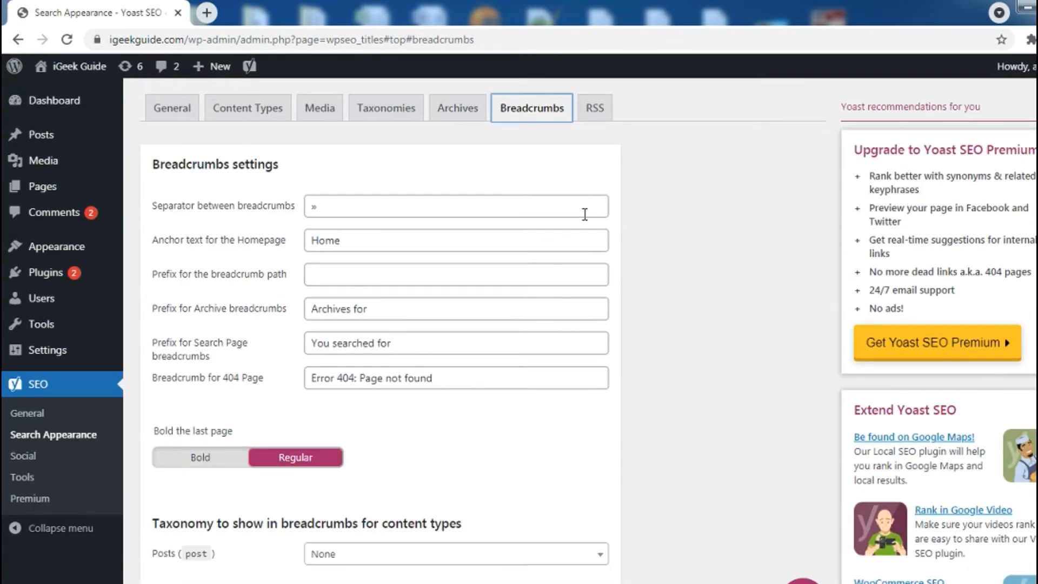
scroll(584, 213, up, 2)
scroll(273, 273, down, 3)
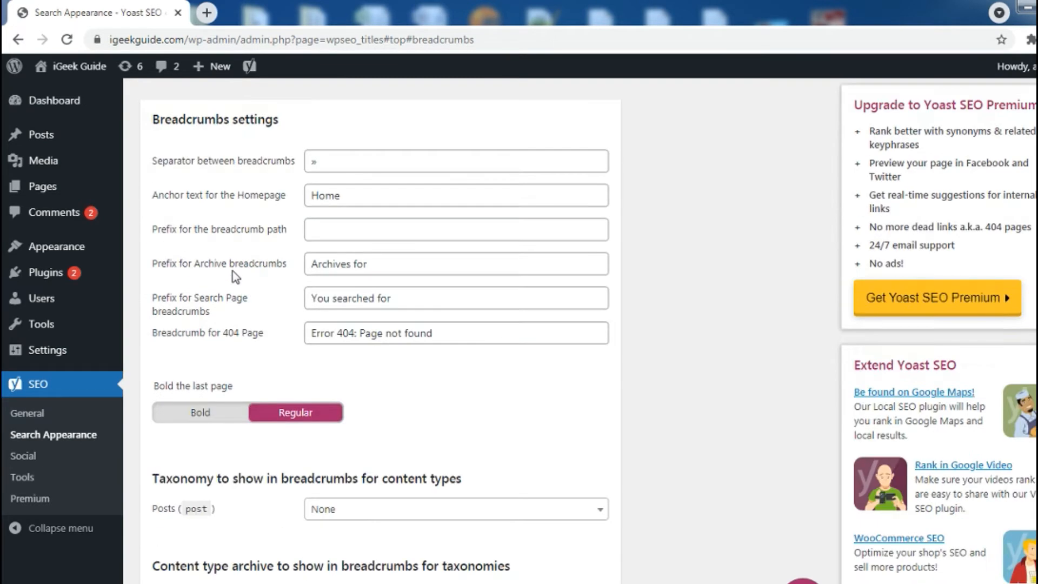
scroll(281, 243, up, 3)
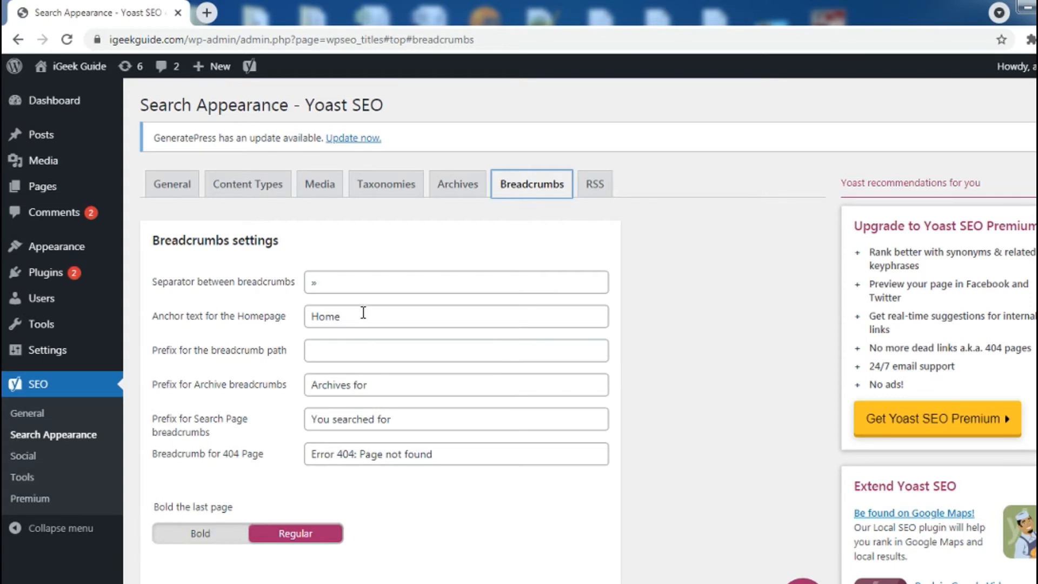
scroll(400, 311, down, 5)
scroll(411, 324, down, 6)
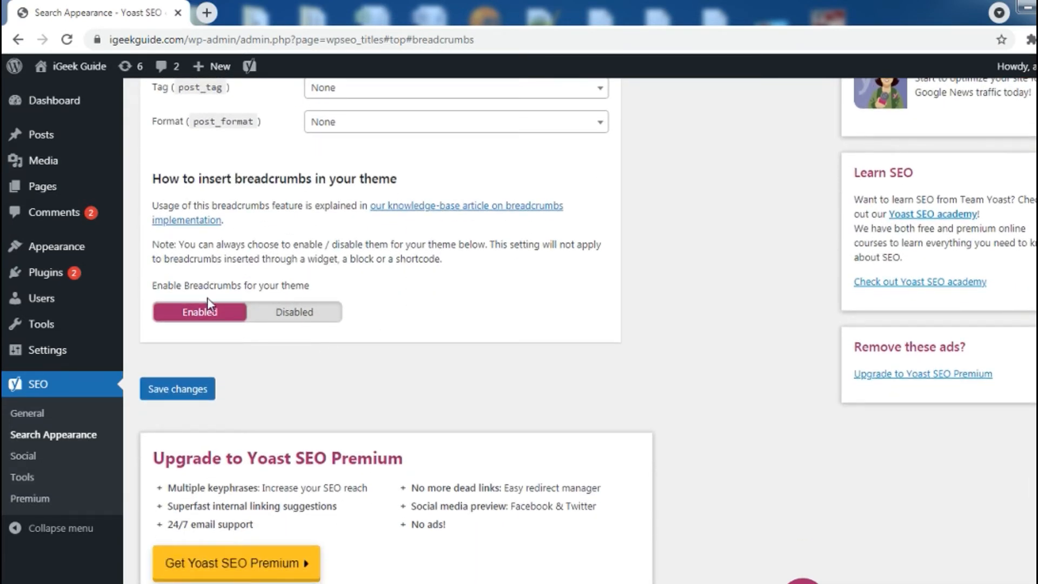
click(184, 394)
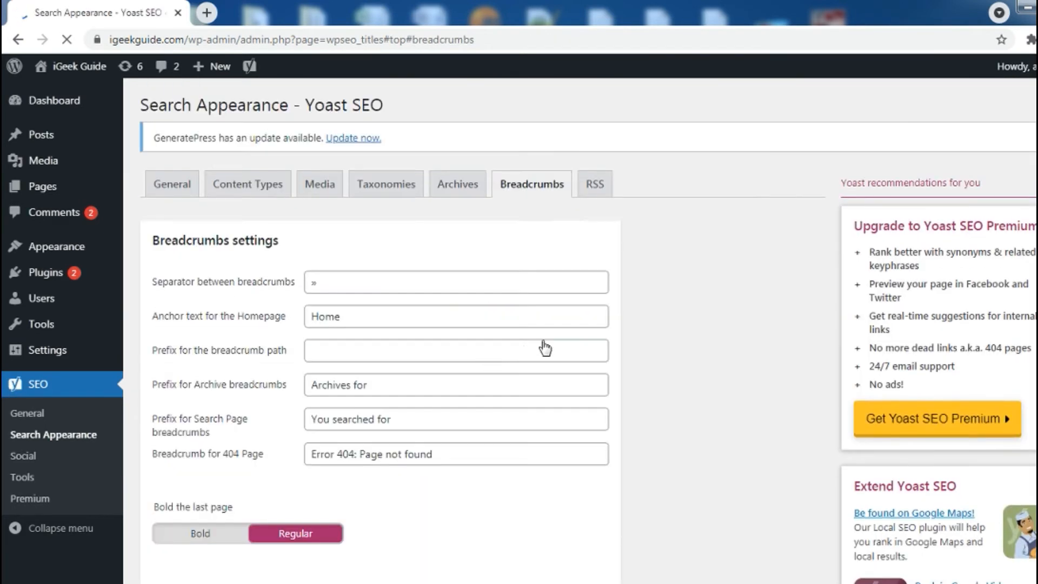
- Open the RSS feed settings and examine the content placed before and after each post in the feed
click(598, 191)
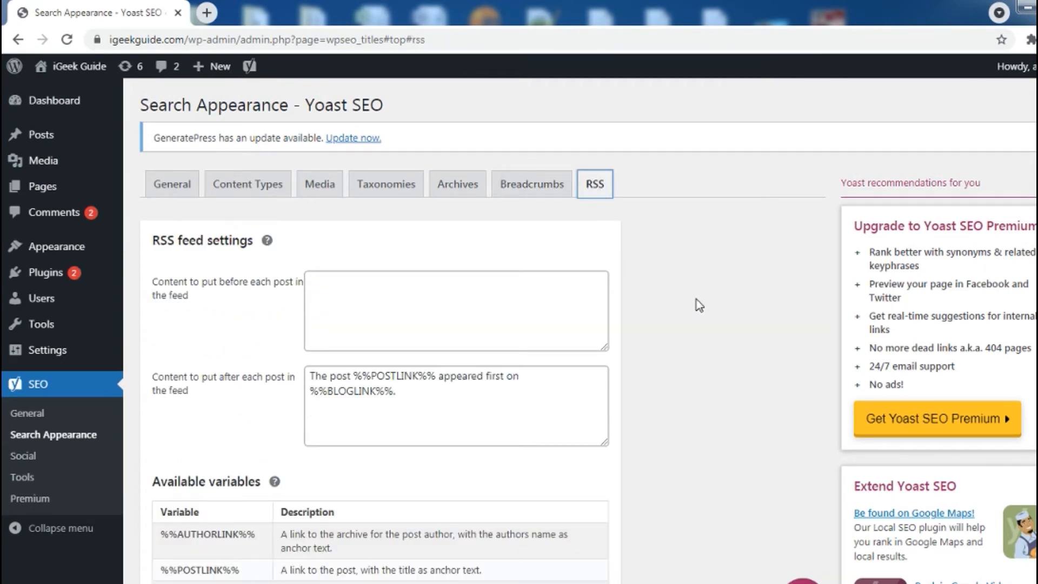
scroll(696, 299, down, 2)
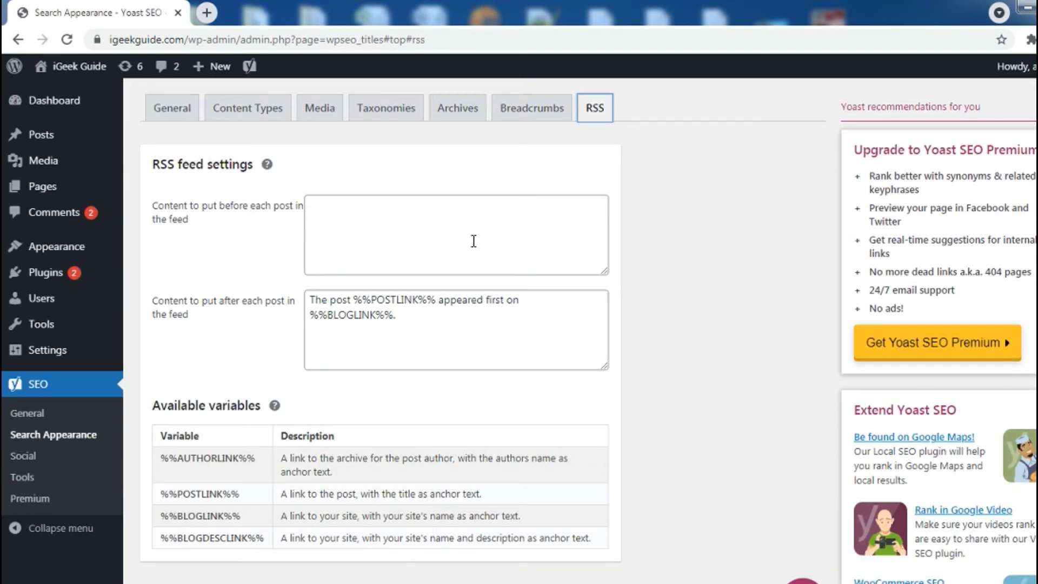
scroll(474, 241, up, 2)
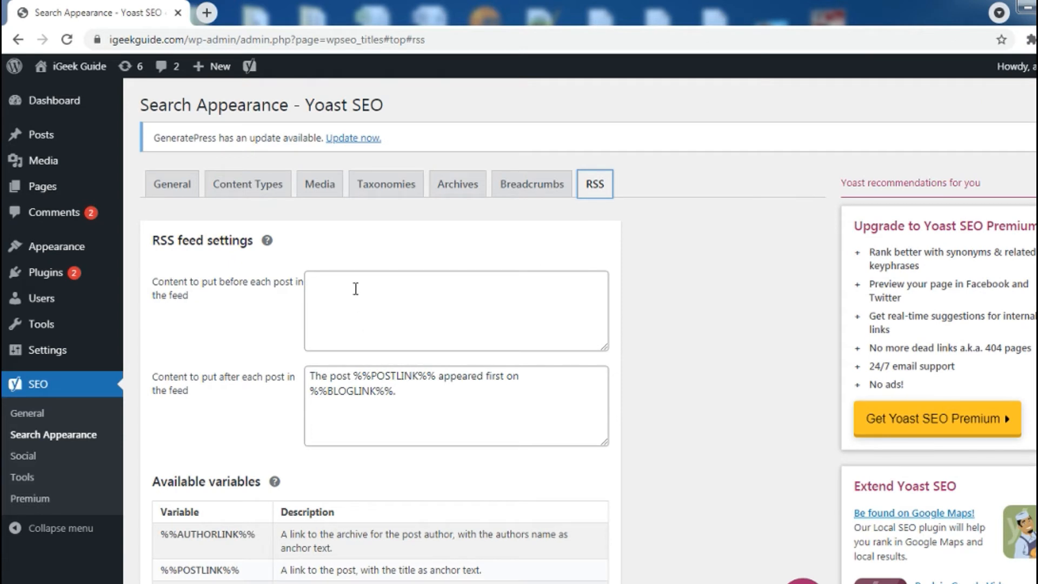
click(356, 289)
click(371, 414)
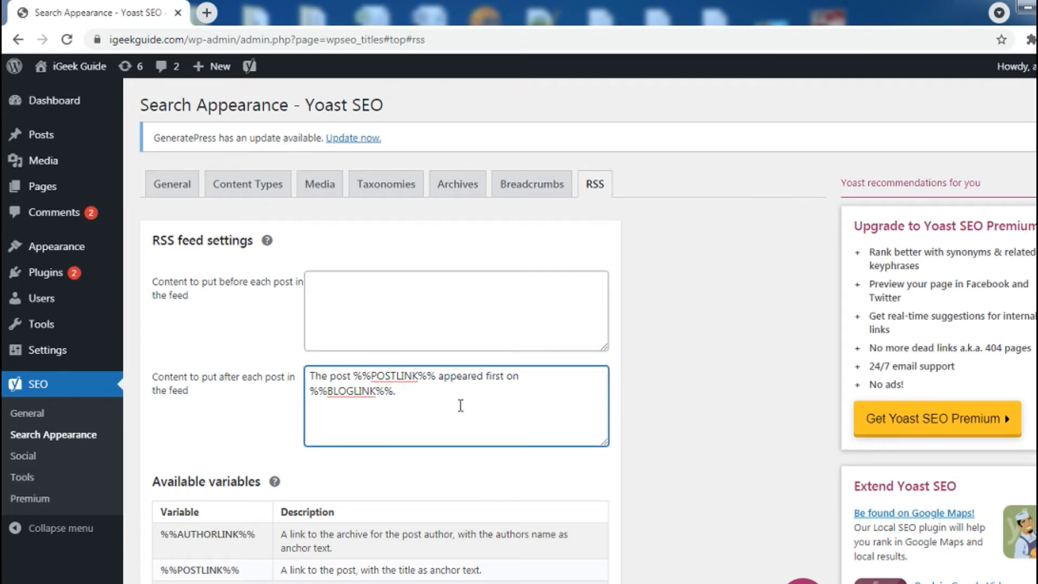
scroll(460, 406, down, 2)
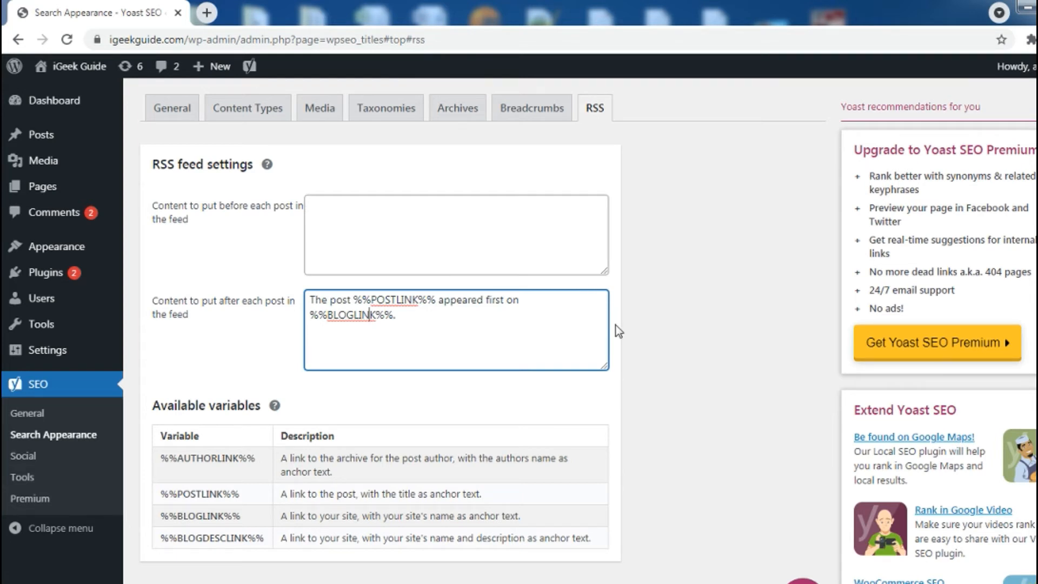
click(364, 238)
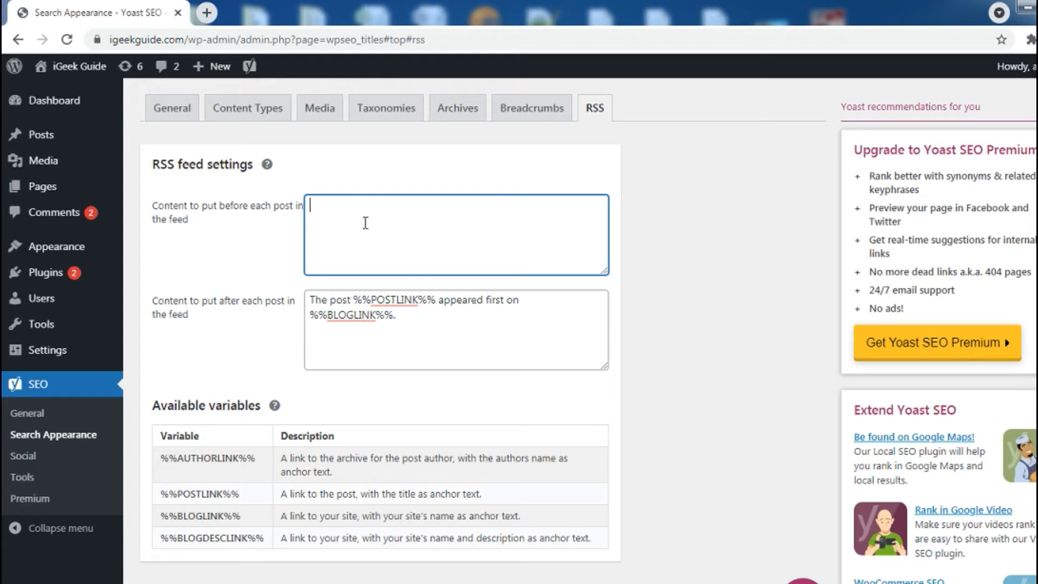
click(422, 327)
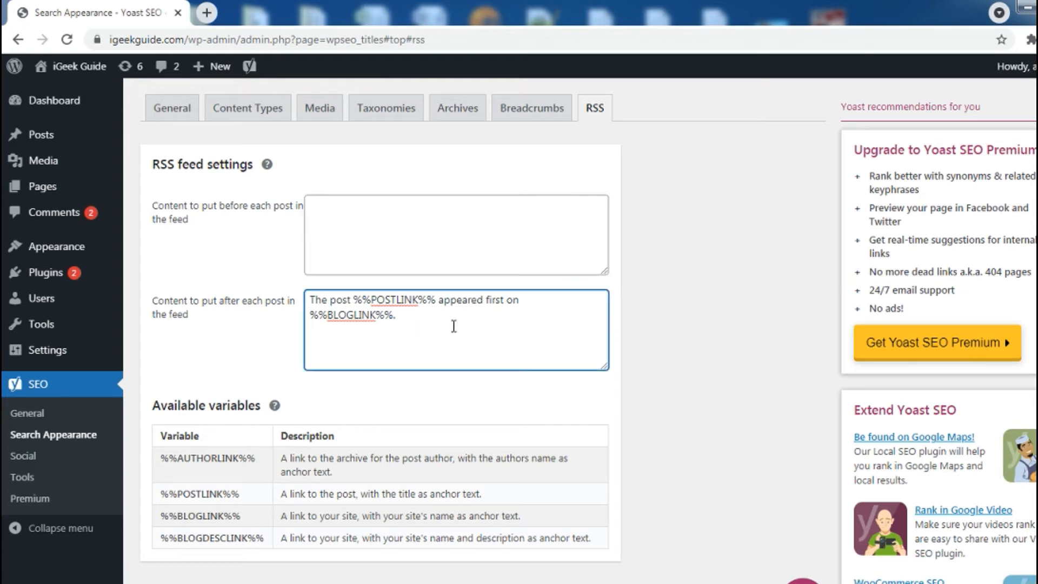
- Check the available RSS variables and save the RSS feed settings
scroll(417, 335, down, 3)
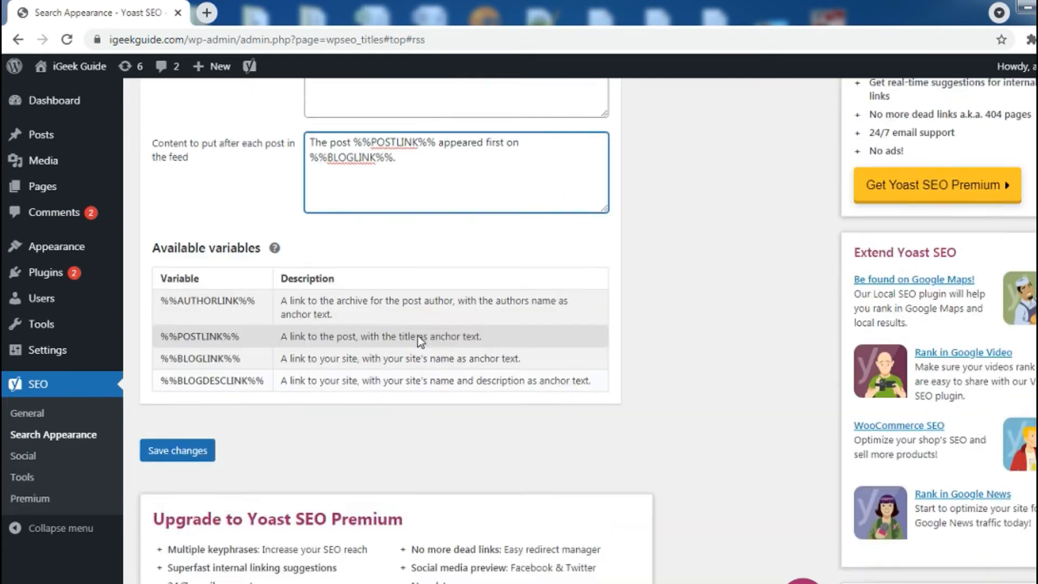
scroll(417, 335, down, 3)
click(186, 313)
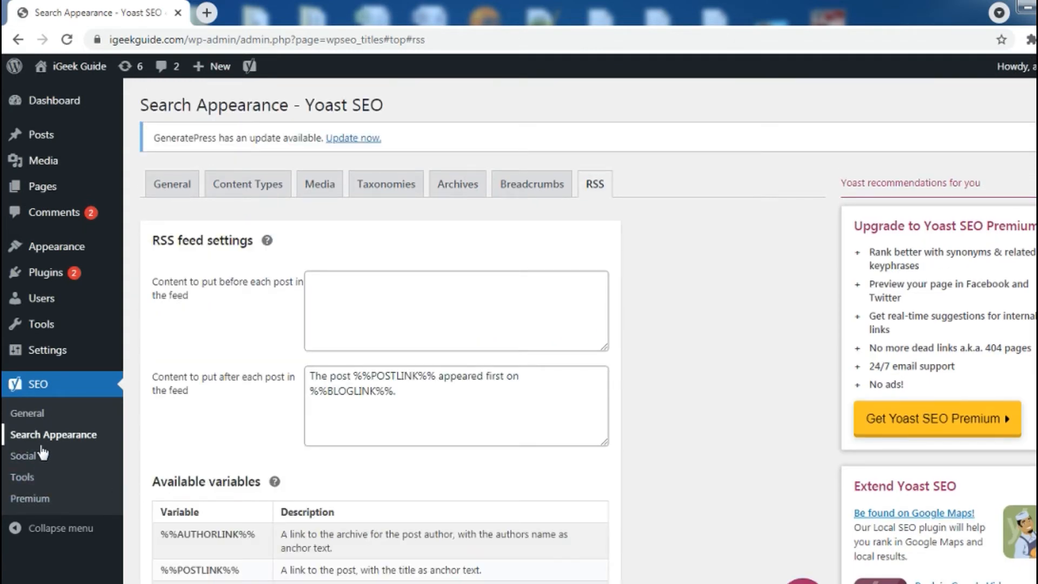
- Open the Facebook settings of the Social section and switch Add Open Graph meta data to Disabled and back to Enabled
click(25, 456)
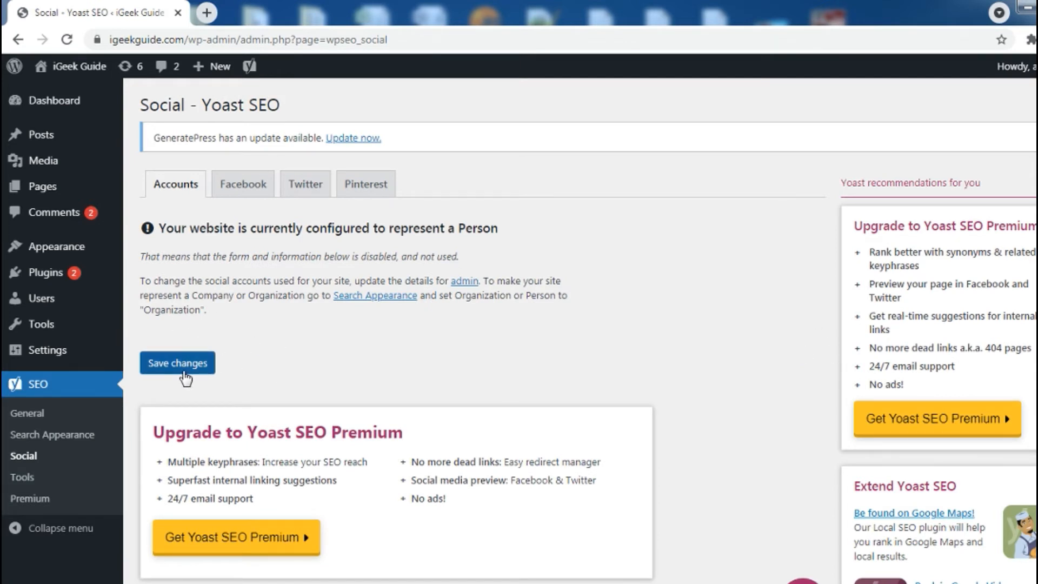
click(242, 190)
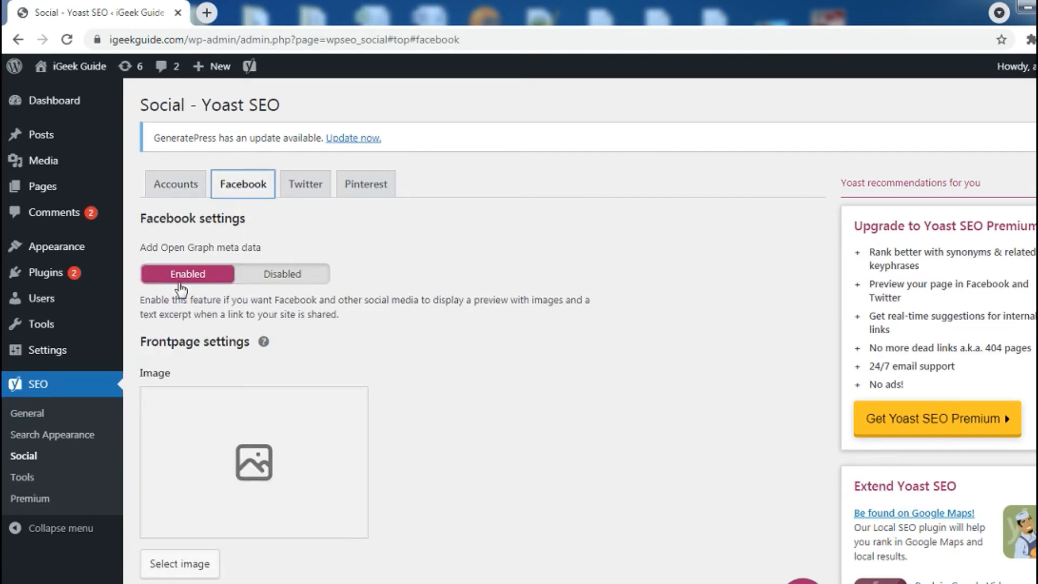
click(294, 278)
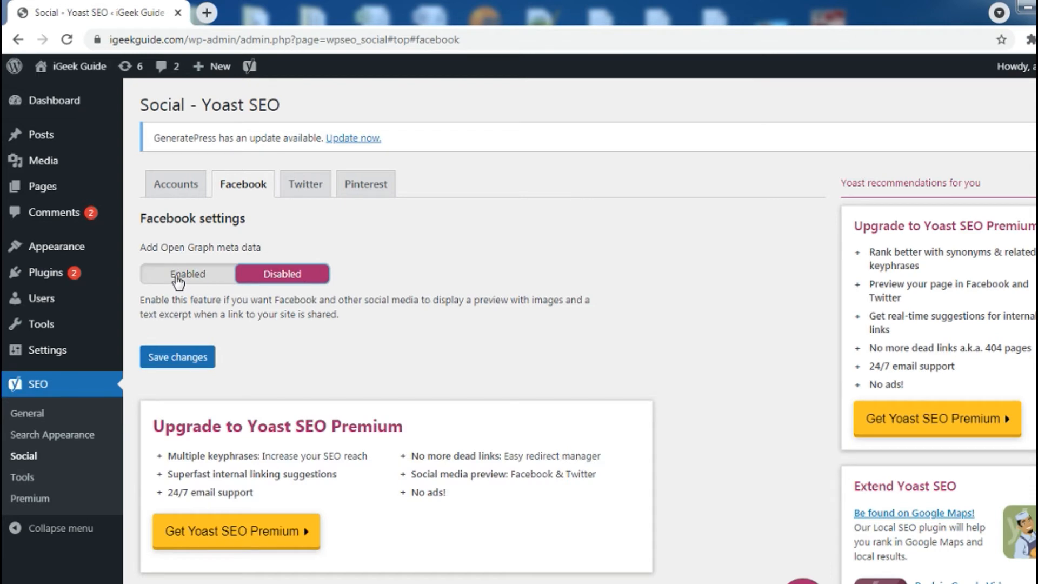
click(184, 275)
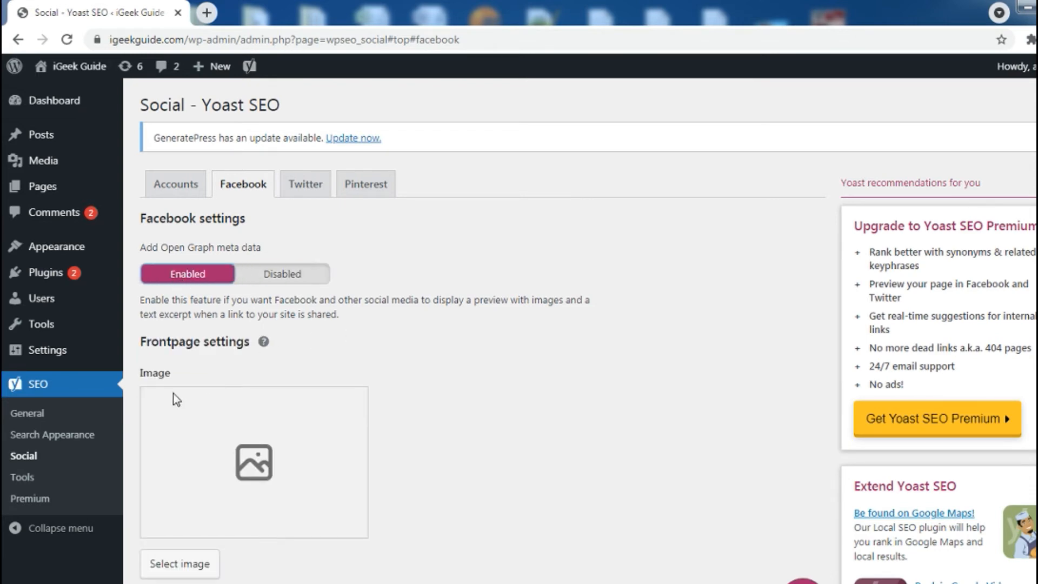
- Inspect the Facebook Frontpage settings, viewing the media library without choosing an image and checking the Title and Description fields
scroll(204, 407, down, 4)
scroll(336, 251, down, 1)
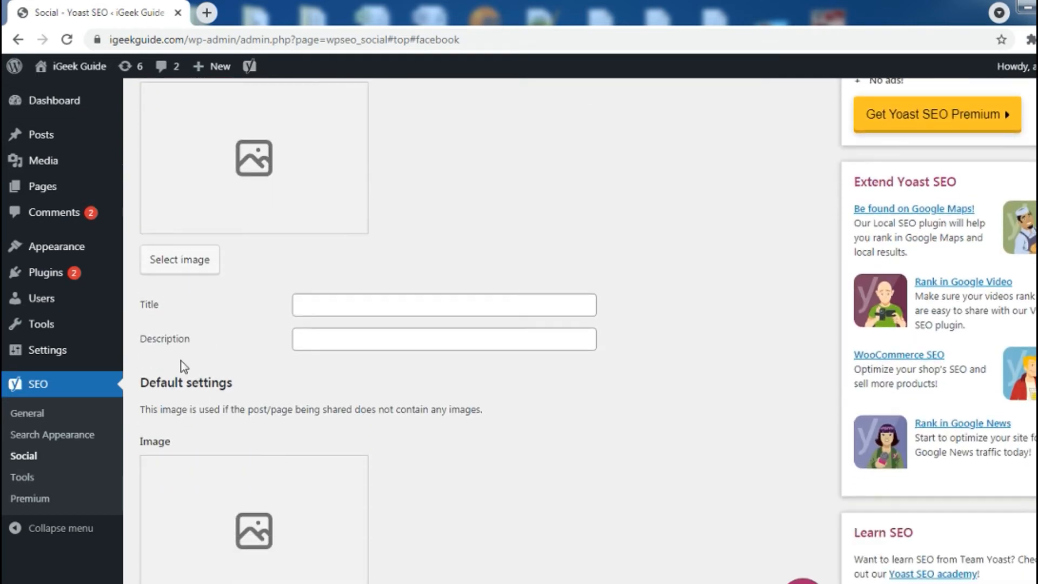
click(190, 259)
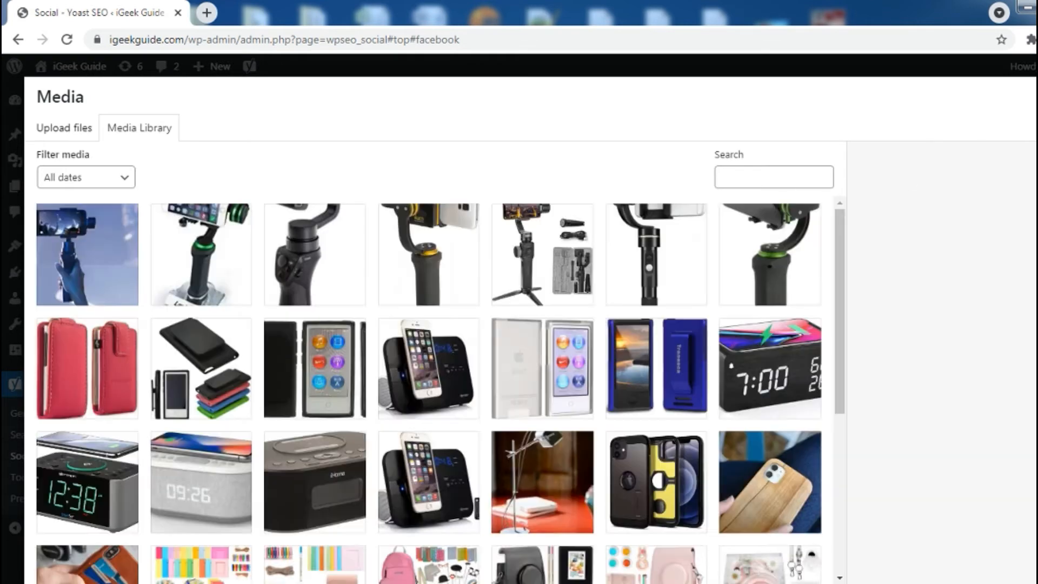
click(1035, 97)
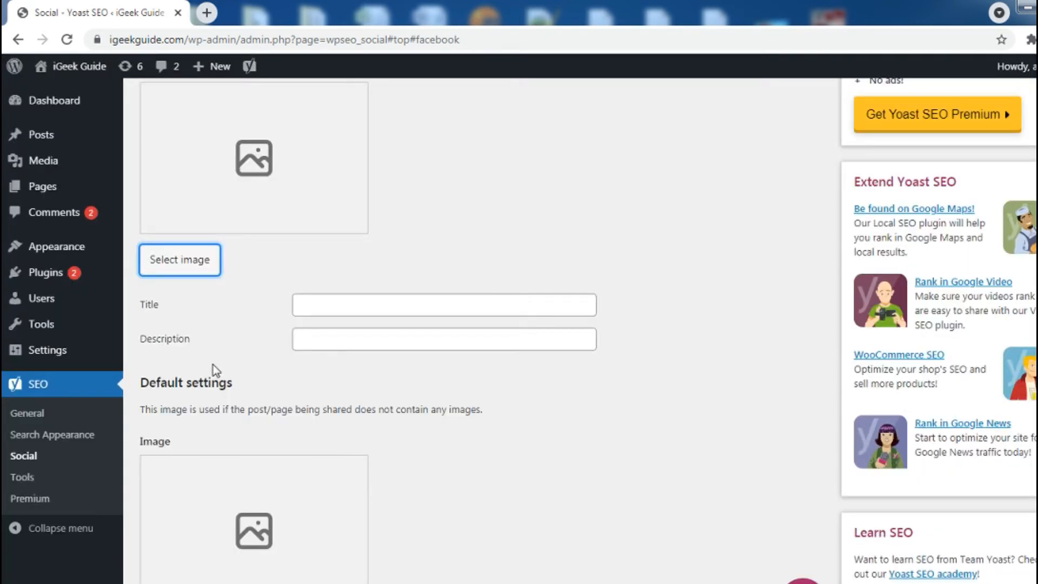
click(350, 301)
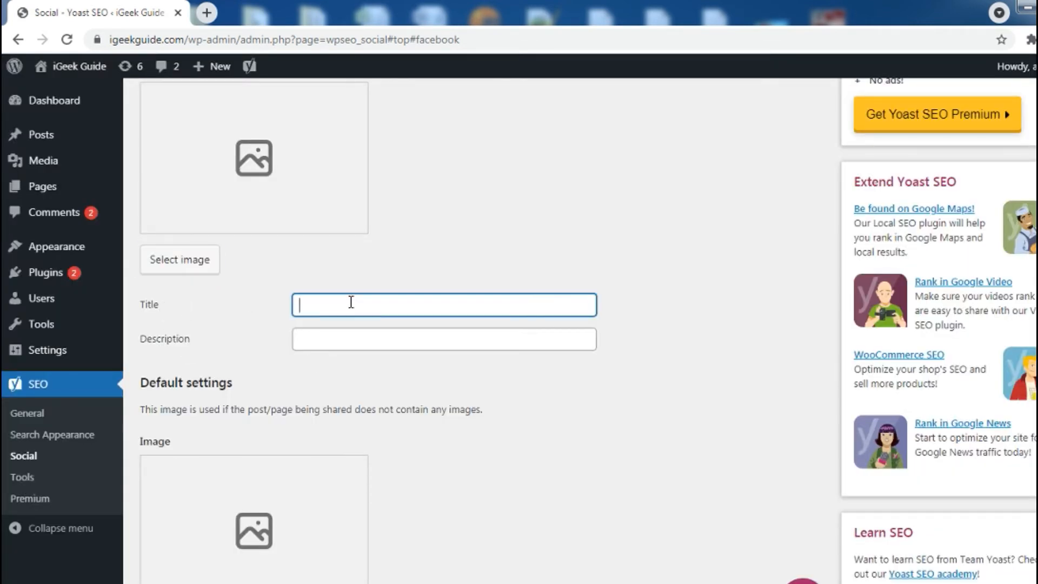
click(348, 347)
- Examine the Facebook default image setting for shared posts without images and recheck the Open Graph and Frontpage options
scroll(473, 364, down, 3)
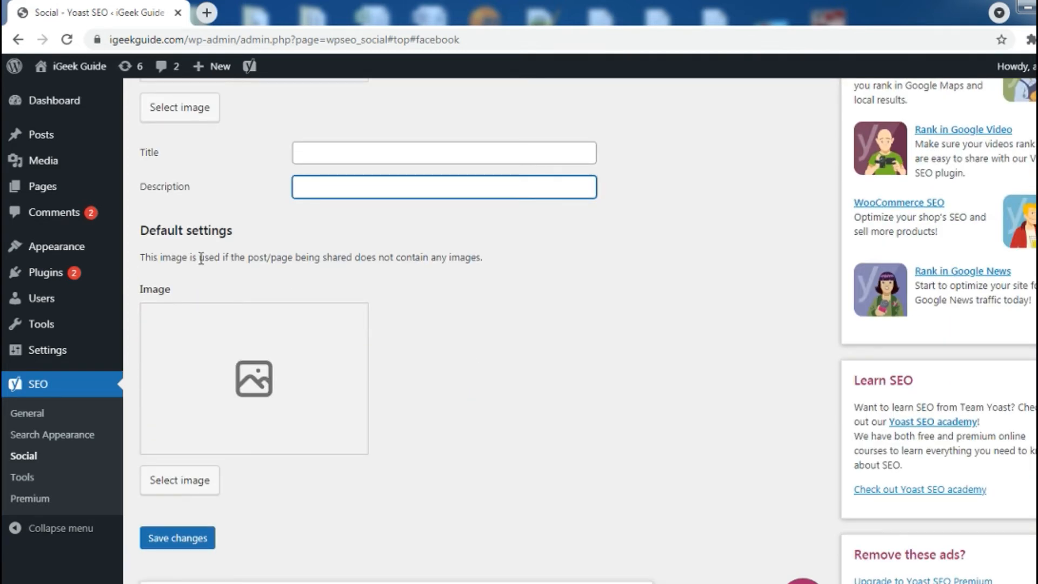
click(243, 255)
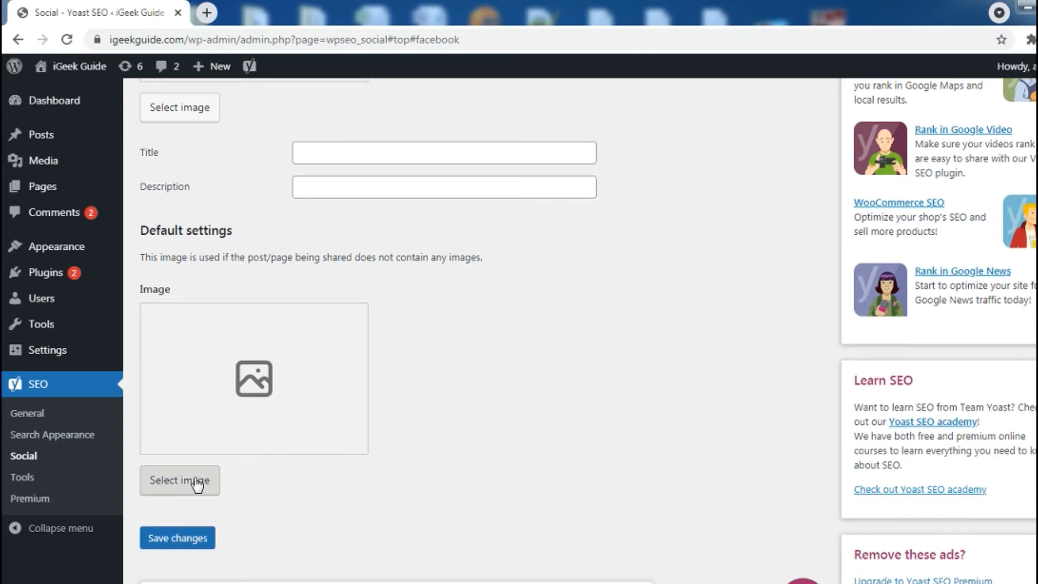
scroll(210, 432, down, 1)
scroll(209, 432, up, 5)
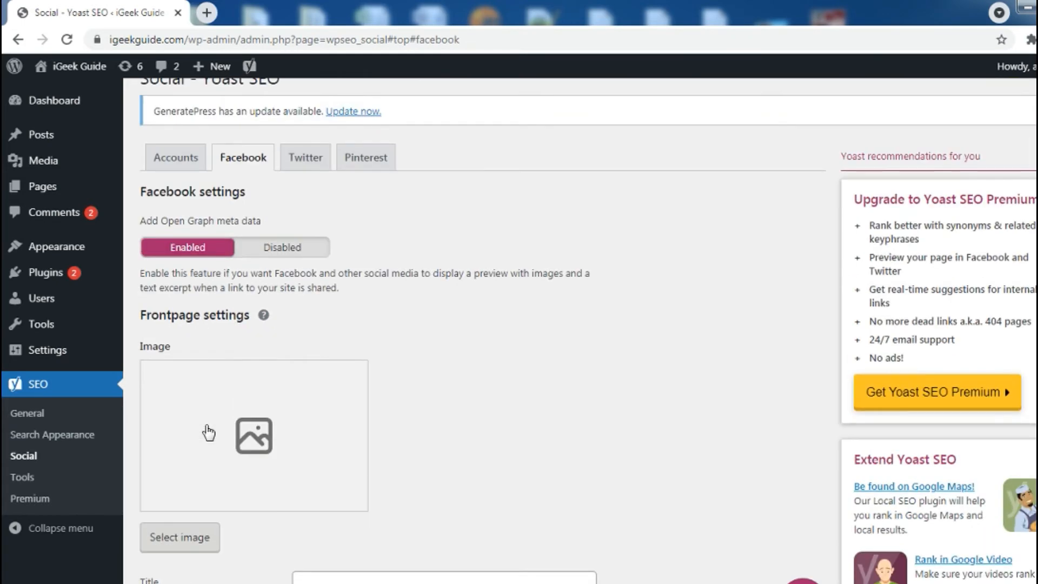
scroll(209, 432, down, 1)
scroll(210, 432, up, 1)
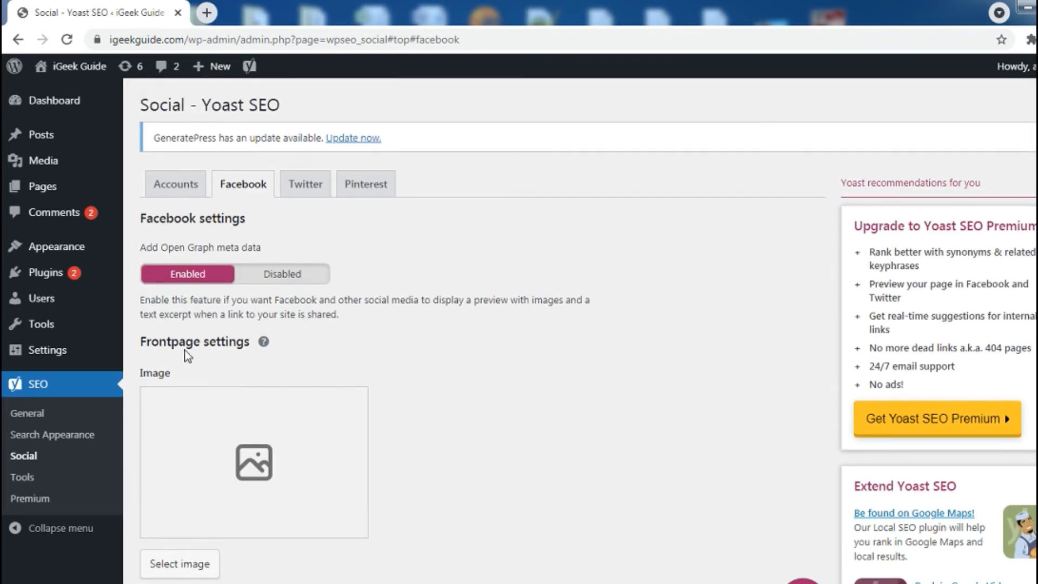
- Review the Twitter settings, keeping Summary with large image as the default card type, and check the Pinterest confirmation settings
click(297, 185)
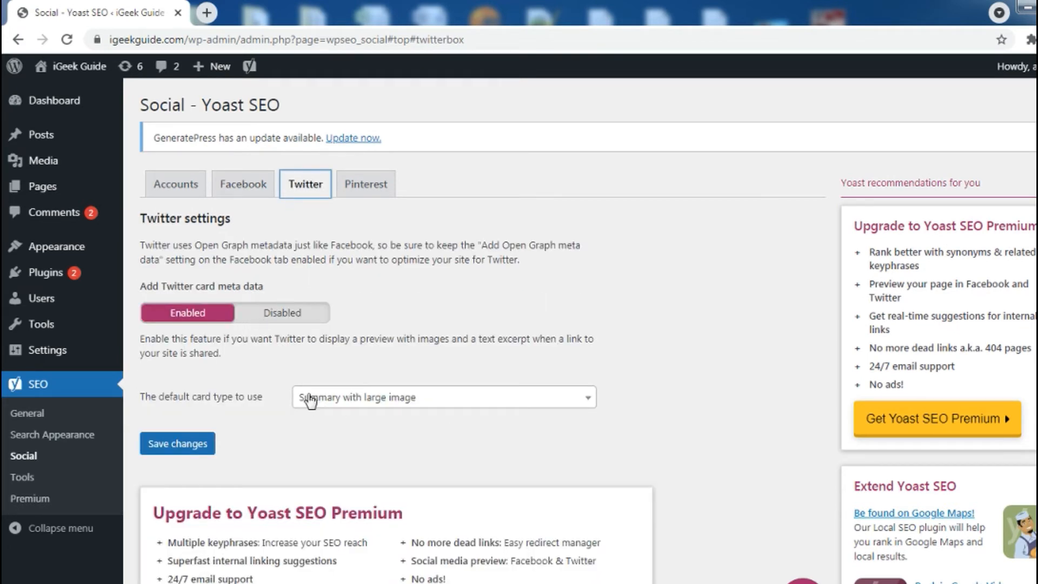
click(429, 406)
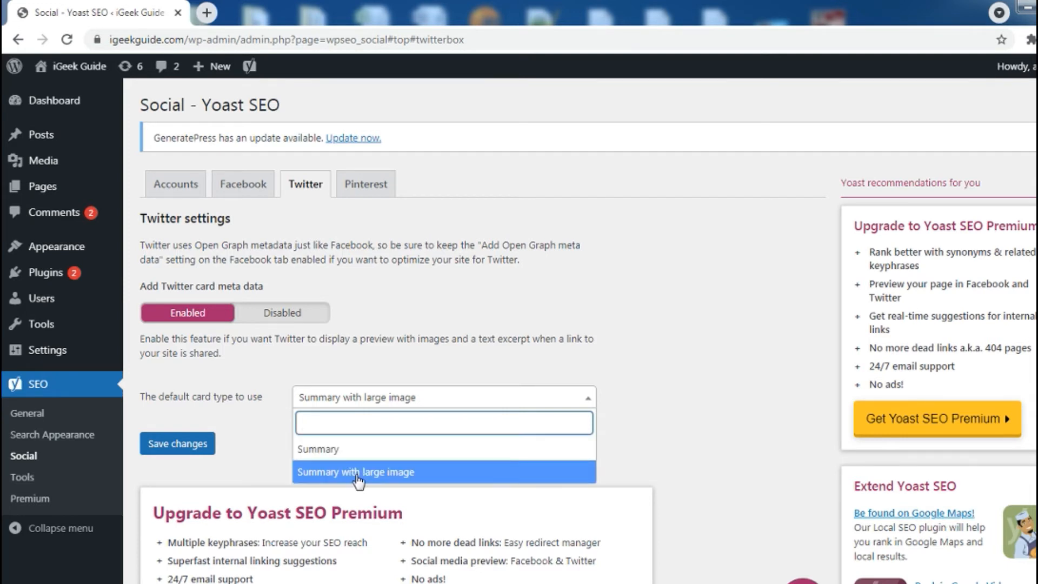
click(469, 477)
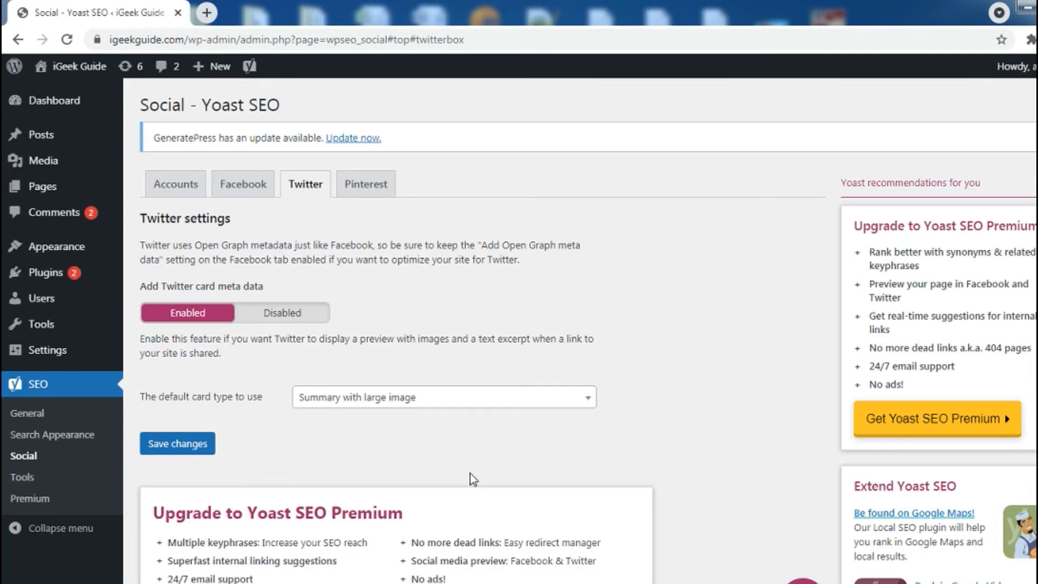
scroll(466, 432, down, 1)
scroll(463, 426, down, 2)
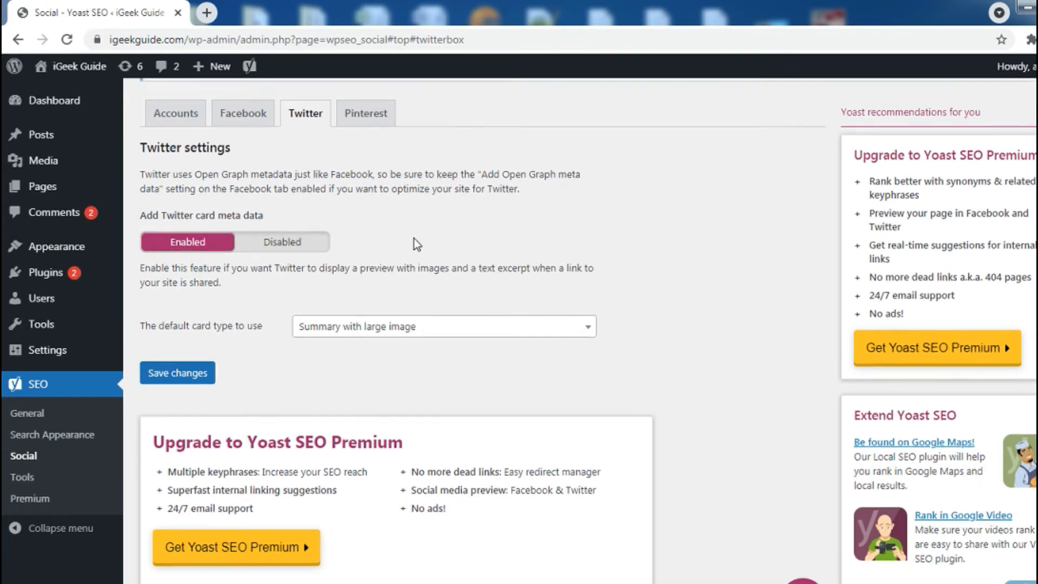
click(375, 116)
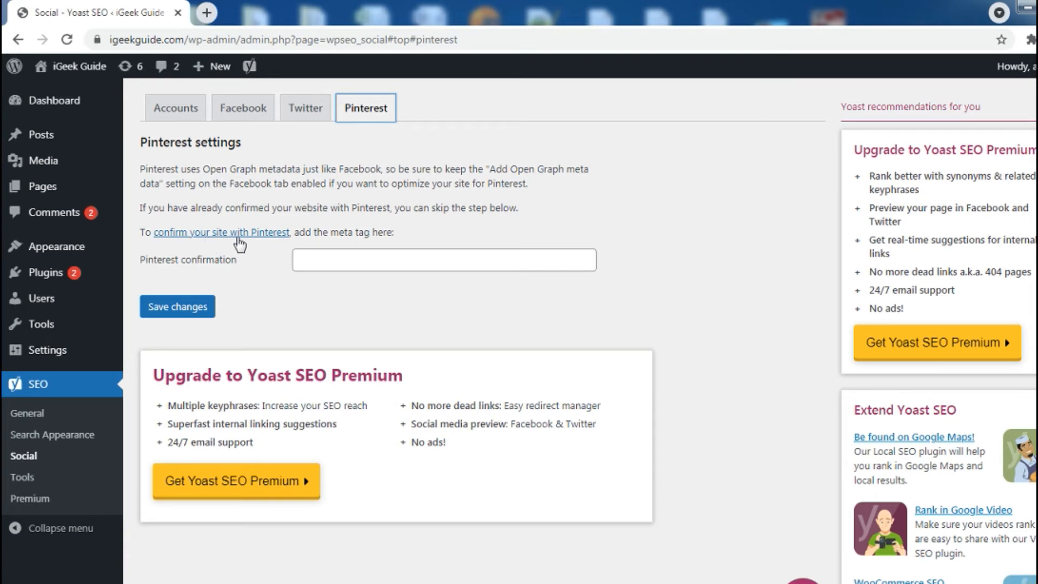
scroll(573, 340, down, 2)
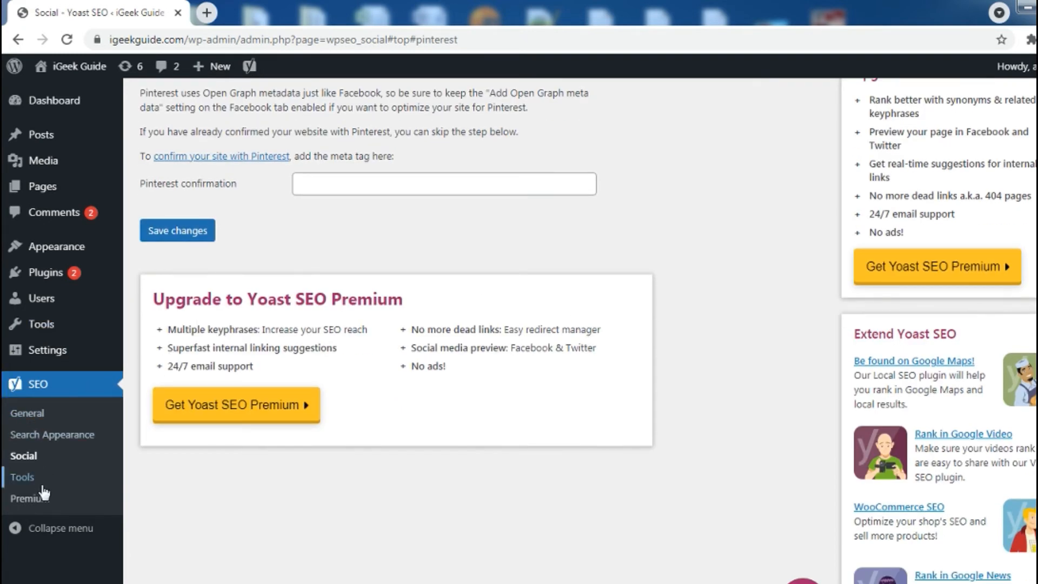
- Open the Import and Export tool in the Yoast SEO Tools section and look over its import settings
click(24, 479)
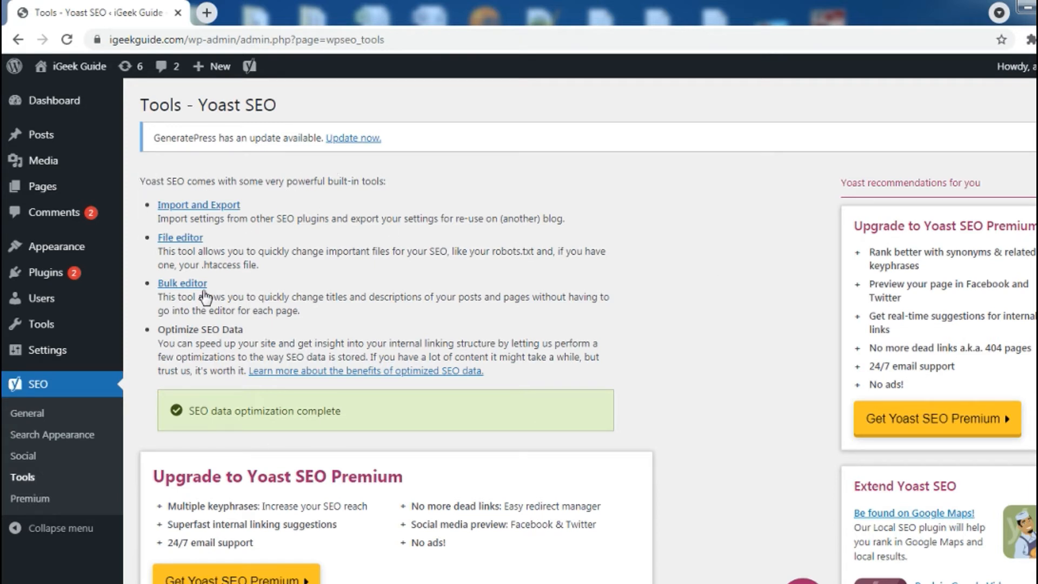
click(200, 210)
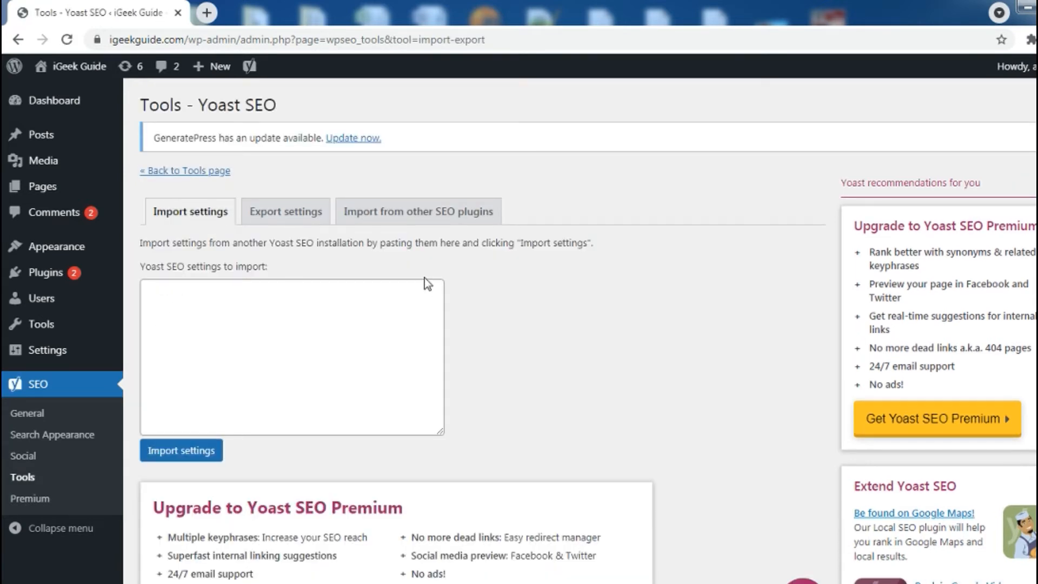
scroll(424, 277, down, 1)
scroll(424, 278, up, 1)
- Export the Yoast SEO settings and copy the entire exported settings text
click(290, 219)
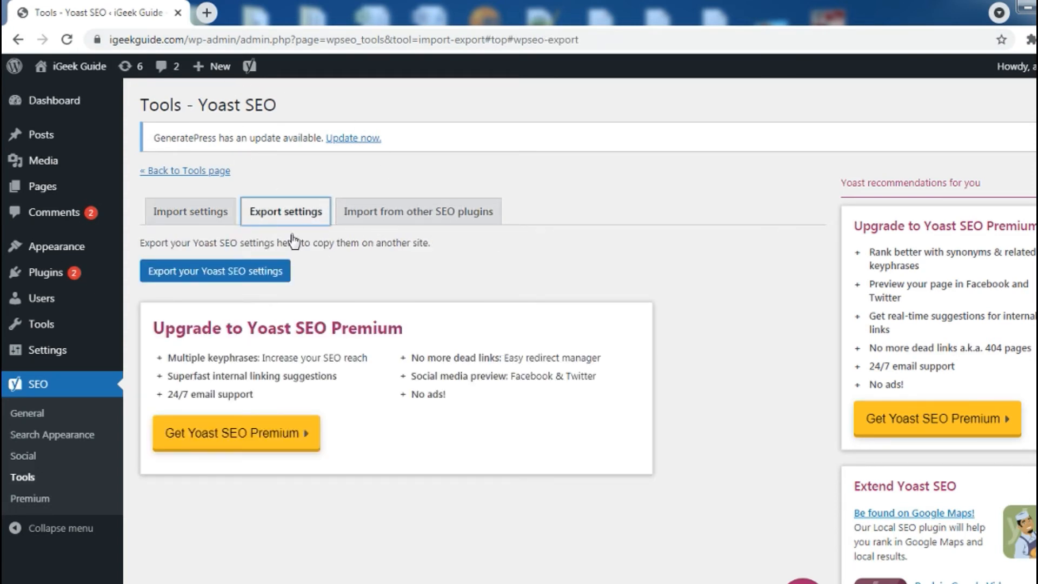
click(229, 276)
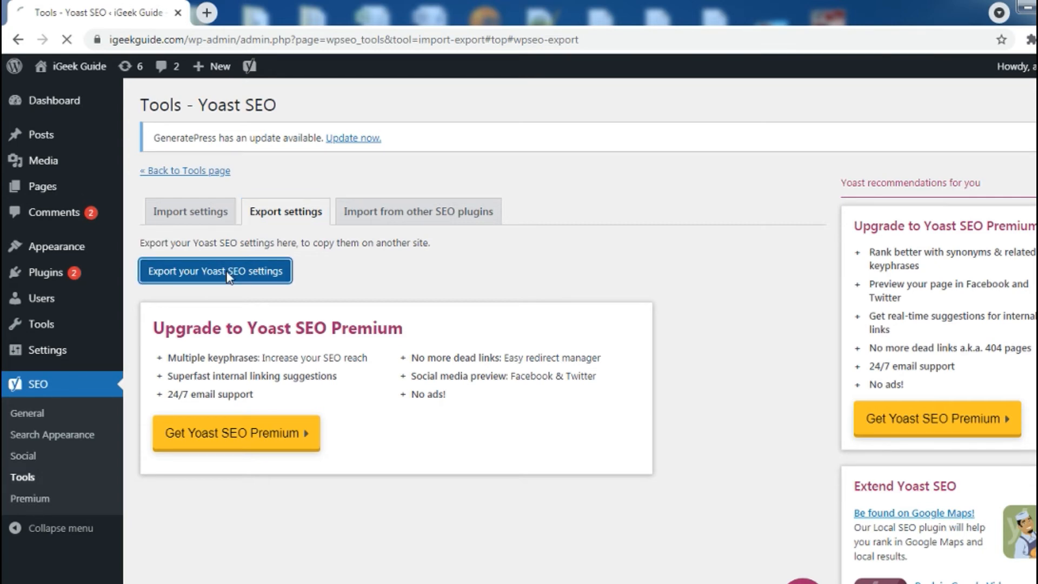
scroll(323, 318, down, 3)
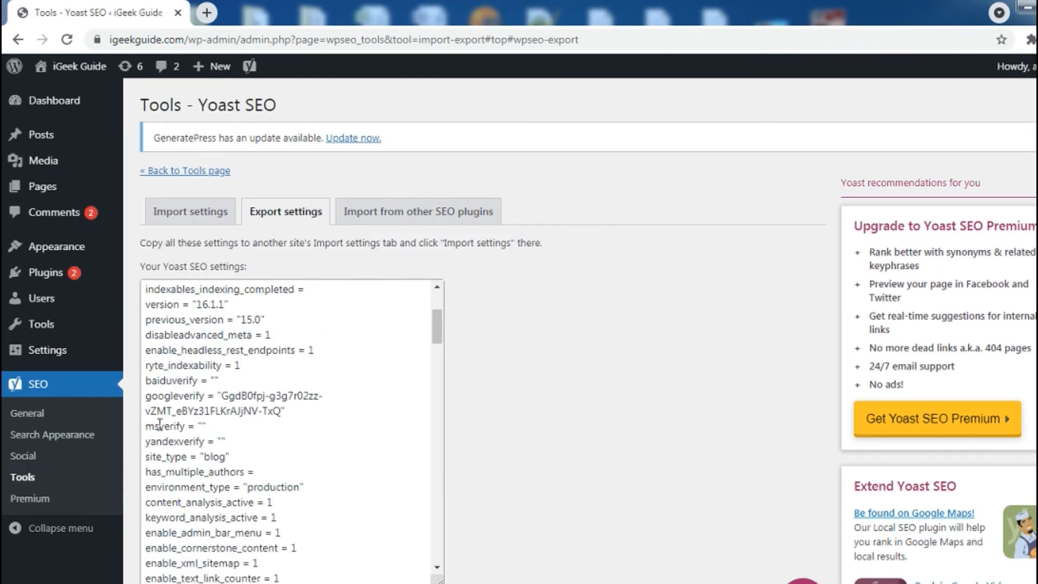
click(159, 426)
key(ctrl+a)
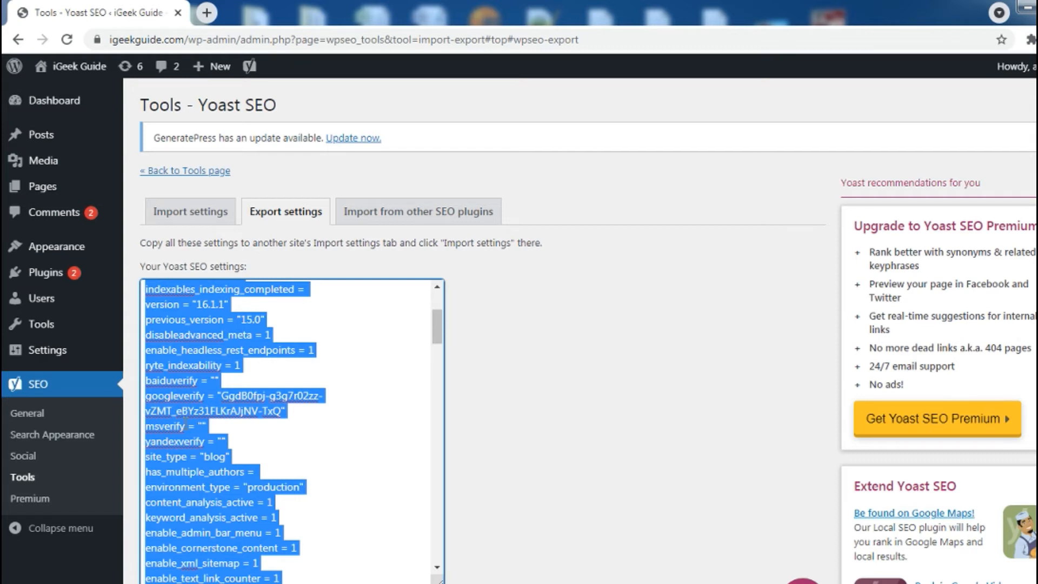
scroll(221, 416, up, 2)
scroll(335, 413, down, 1)
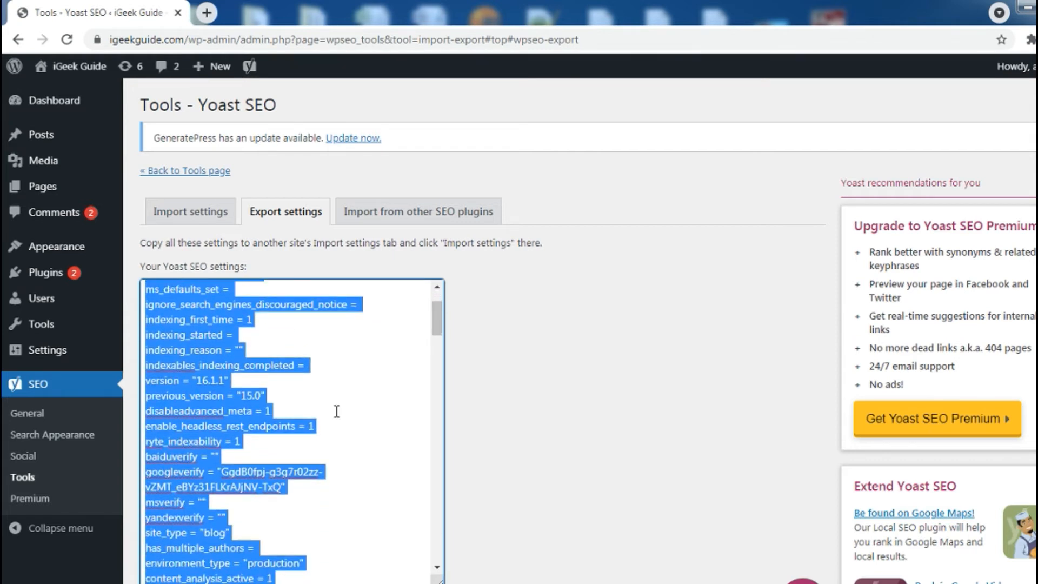
- Paste the exported text into the Yoast SEO settings import field, then clear the field without importing
click(182, 216)
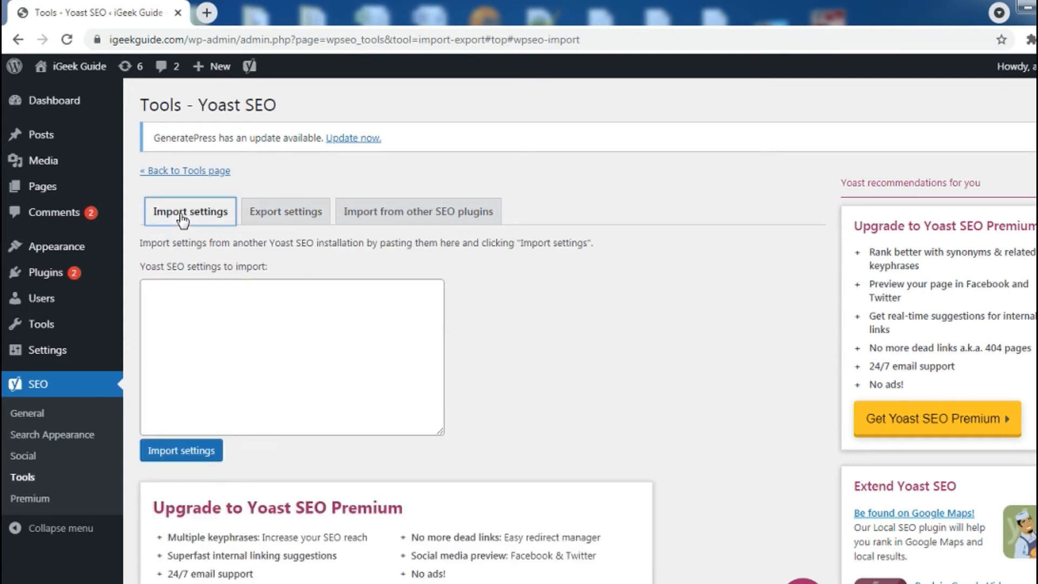
click(308, 362)
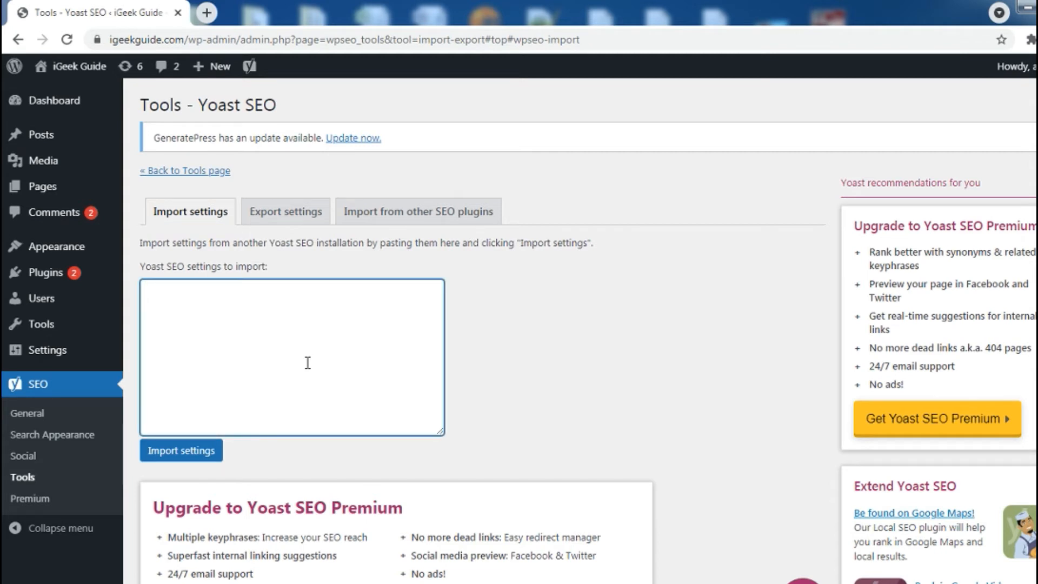
key(ctrl+v)
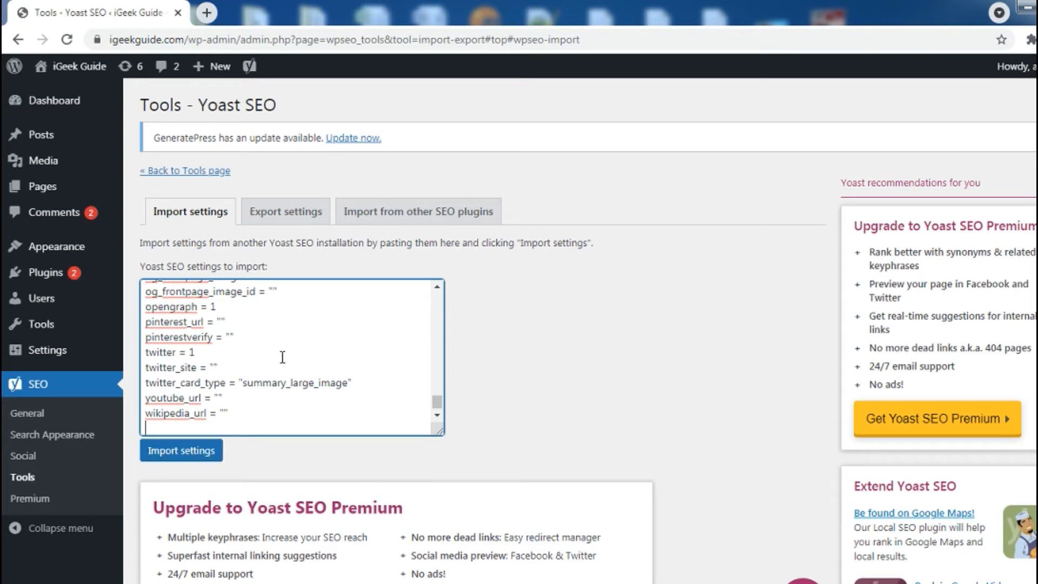
click(247, 396)
key(ctrl+a)
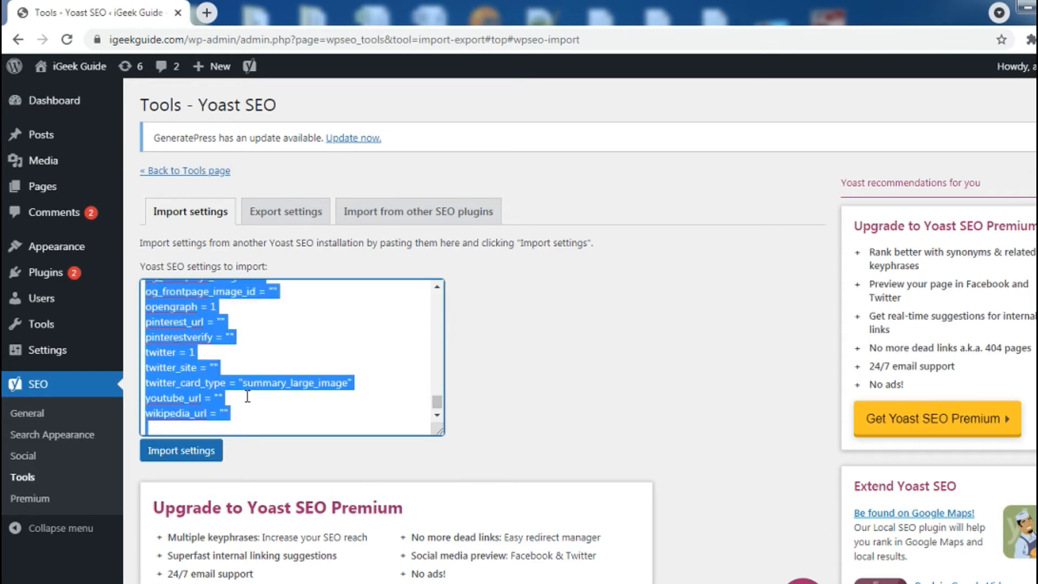
key(BackSpace)
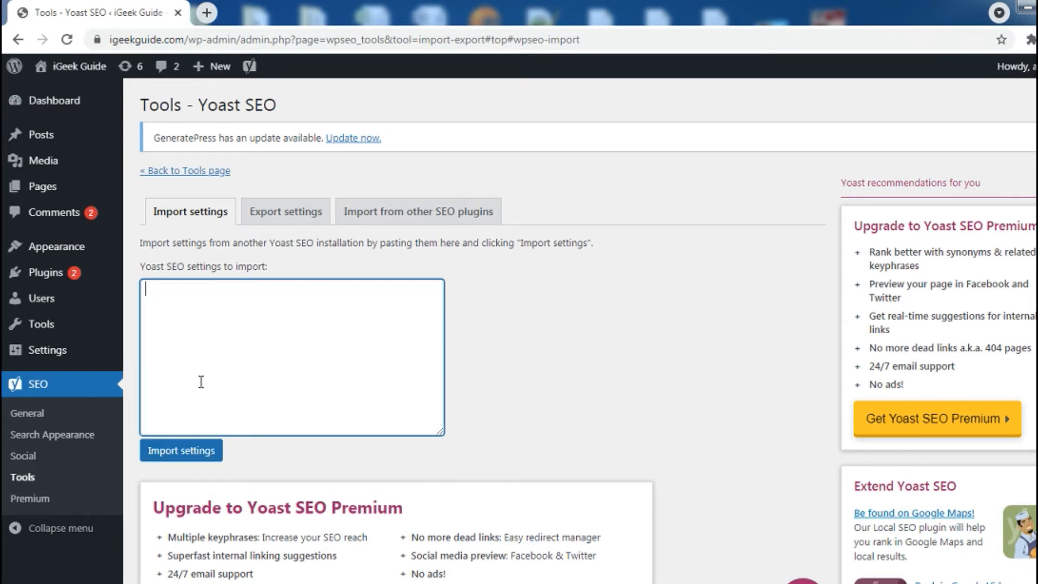
- Check the import from other SEO plugins, and inspect the File editor's robots.txt and .htaccess sections before returning to the Tools page
click(413, 218)
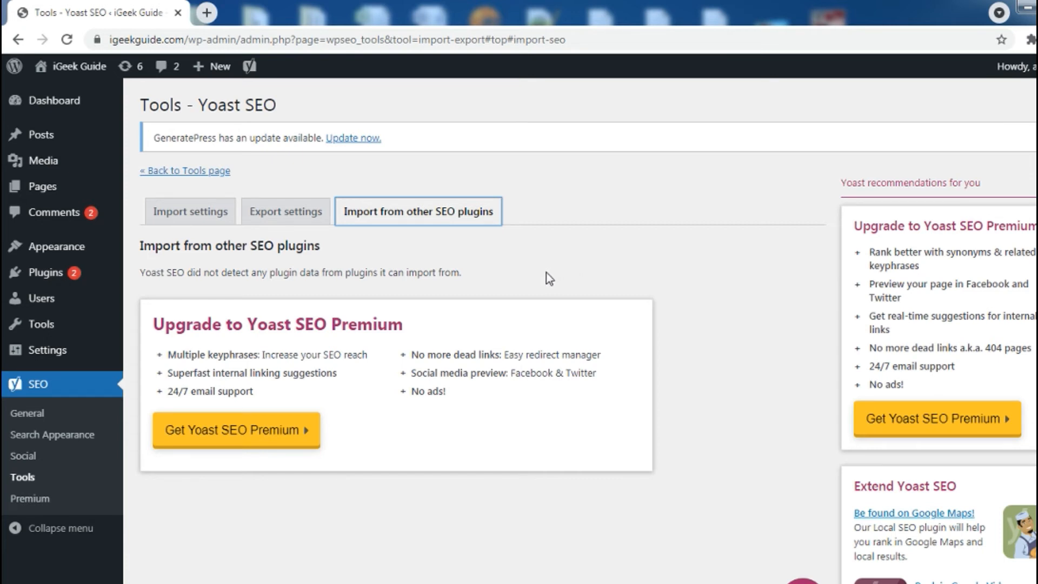
click(171, 172)
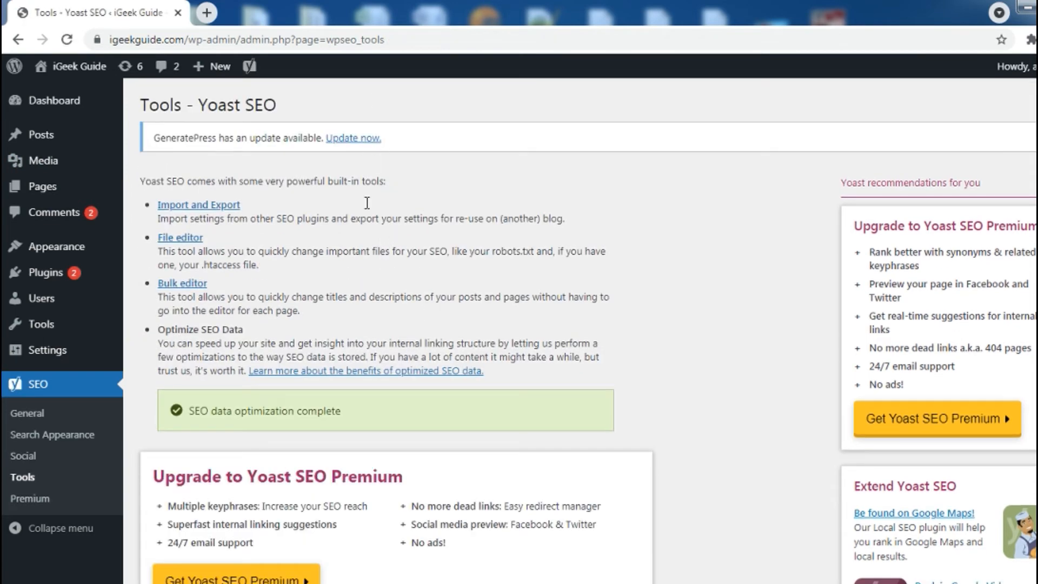
click(184, 239)
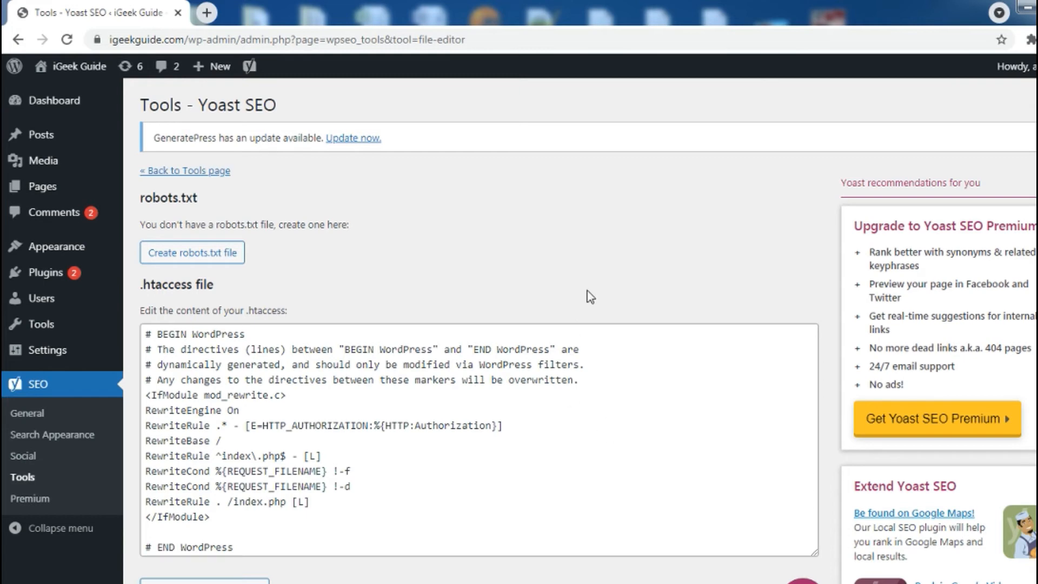
scroll(575, 364, down, 3)
scroll(576, 364, up, 3)
click(187, 172)
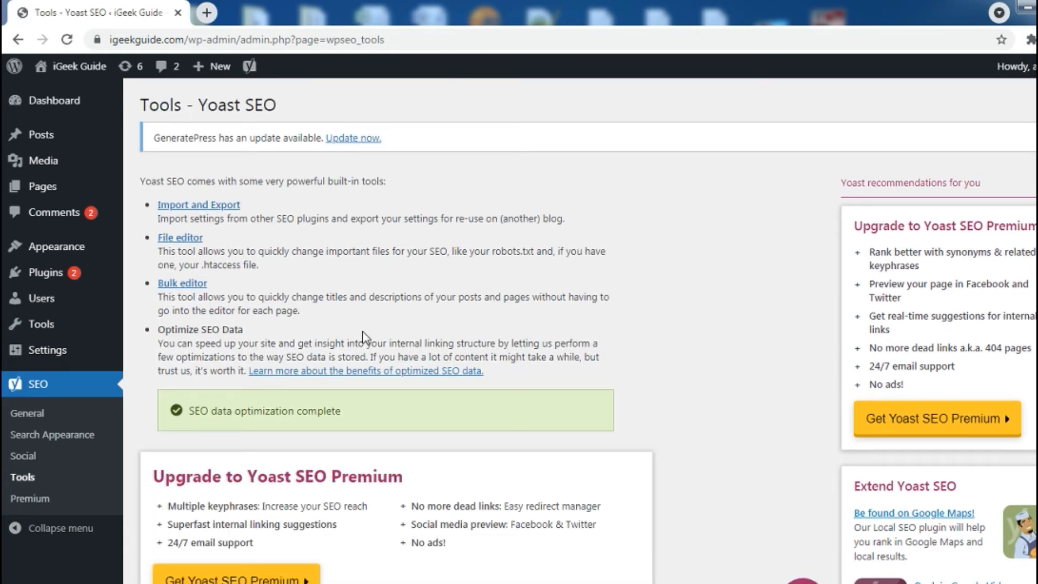
- Examine the Bulk editor's title list and its New Yoast SEO Title fields without entering any titles
click(181, 283)
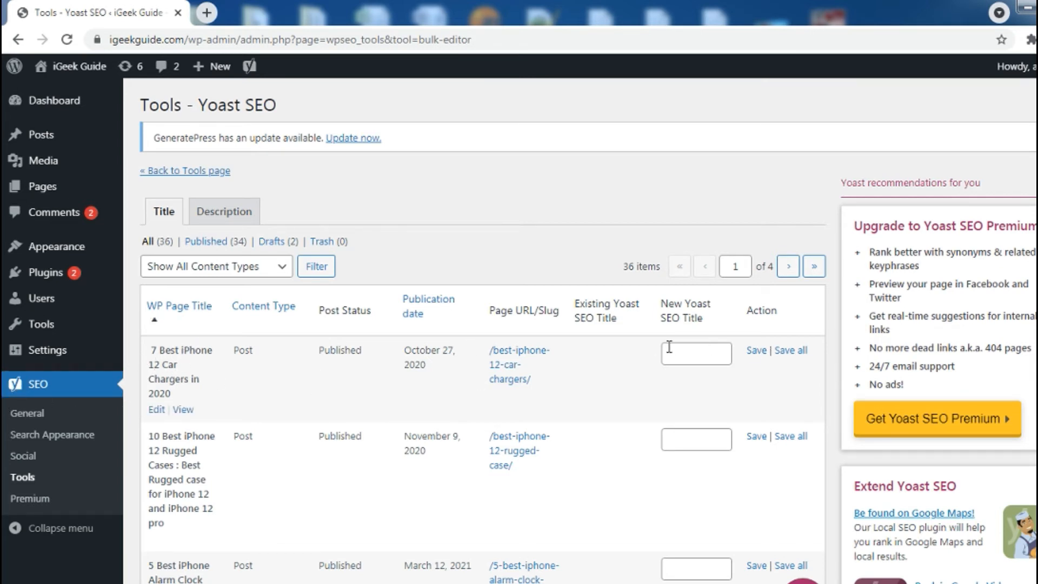
click(689, 354)
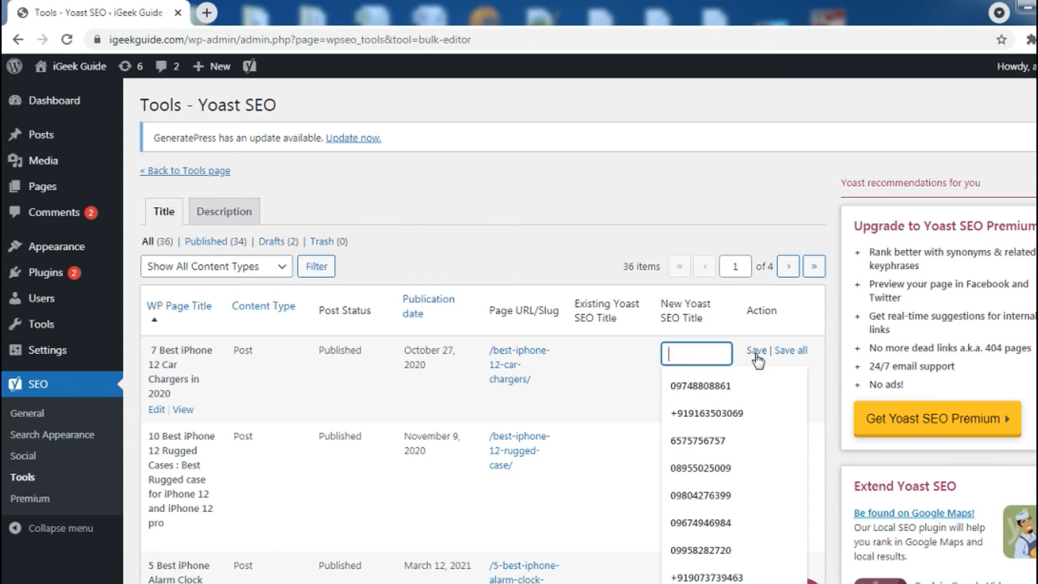
click(706, 193)
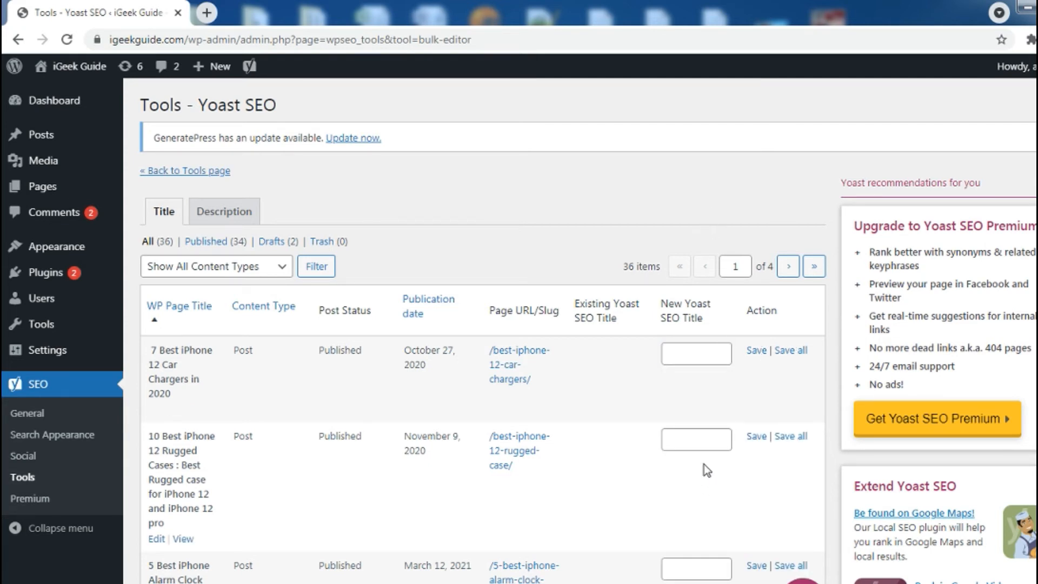
click(697, 441)
click(708, 569)
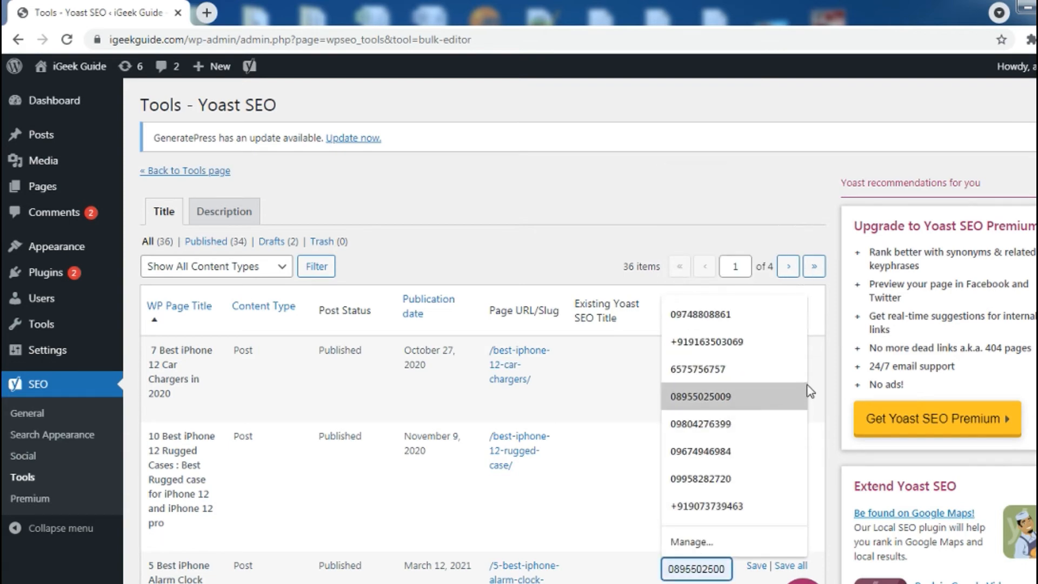
click(688, 207)
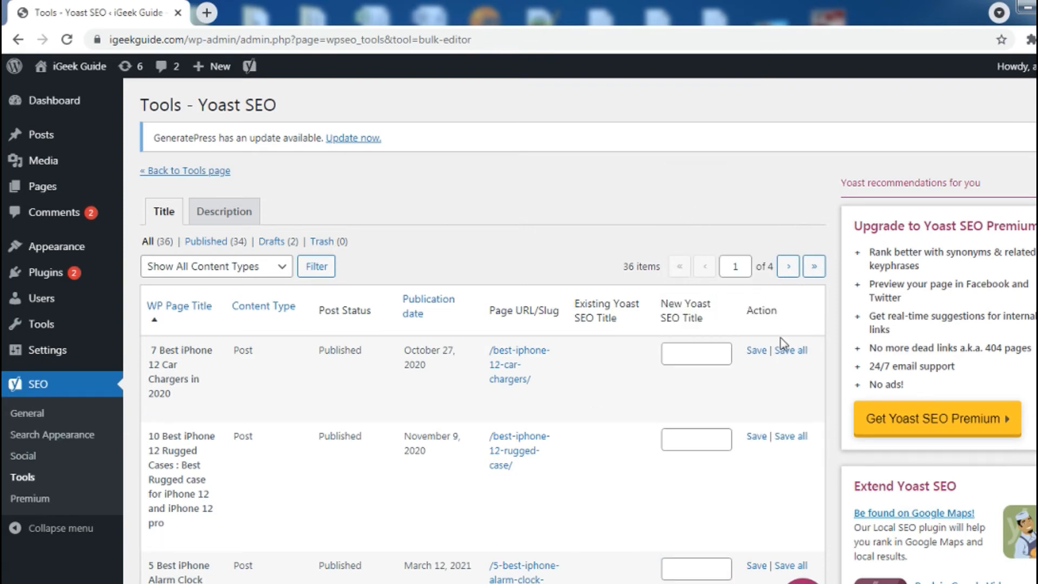
scroll(632, 514, down, 6)
scroll(568, 417, up, 6)
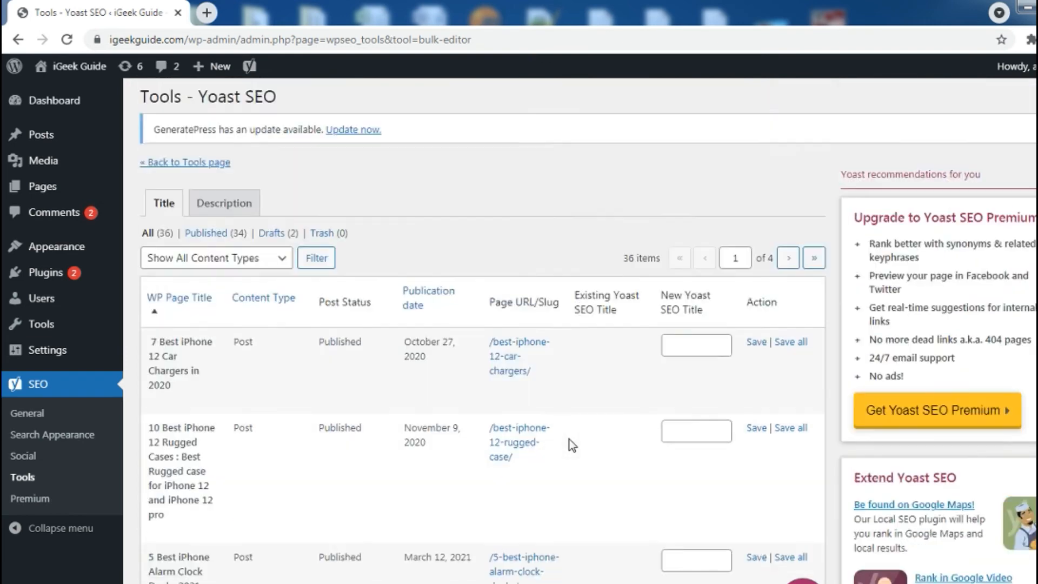
scroll(572, 445, down, 1)
scroll(571, 445, up, 1)
scroll(570, 444, down, 1)
scroll(234, 222, up, 1)
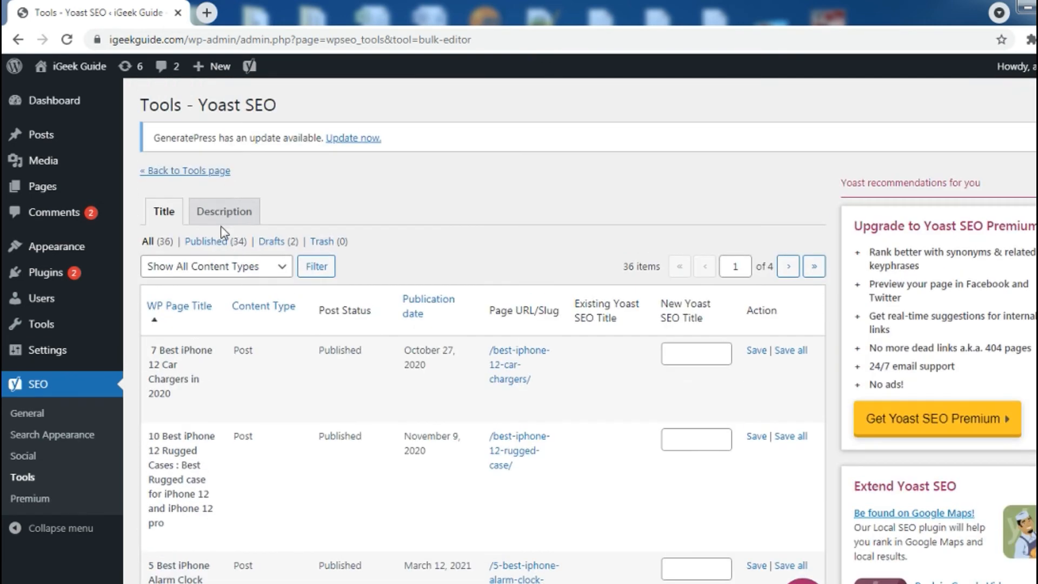
- Examine the Bulk editor's New Yoast Meta Description fields without entering text, and return to the Tools page
click(225, 219)
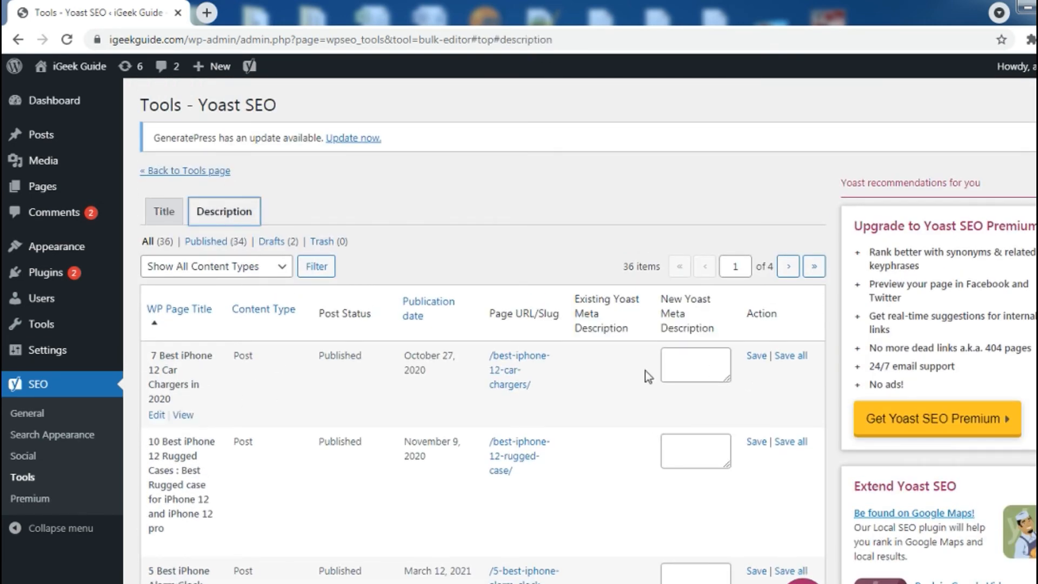
click(673, 369)
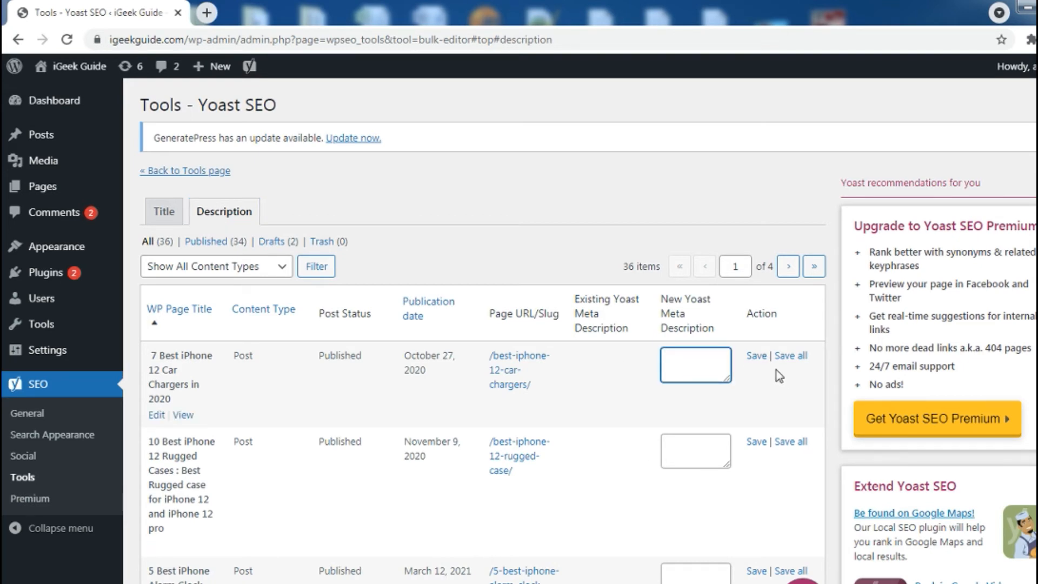
scroll(777, 476, down, 3)
scroll(750, 461, up, 3)
click(159, 172)
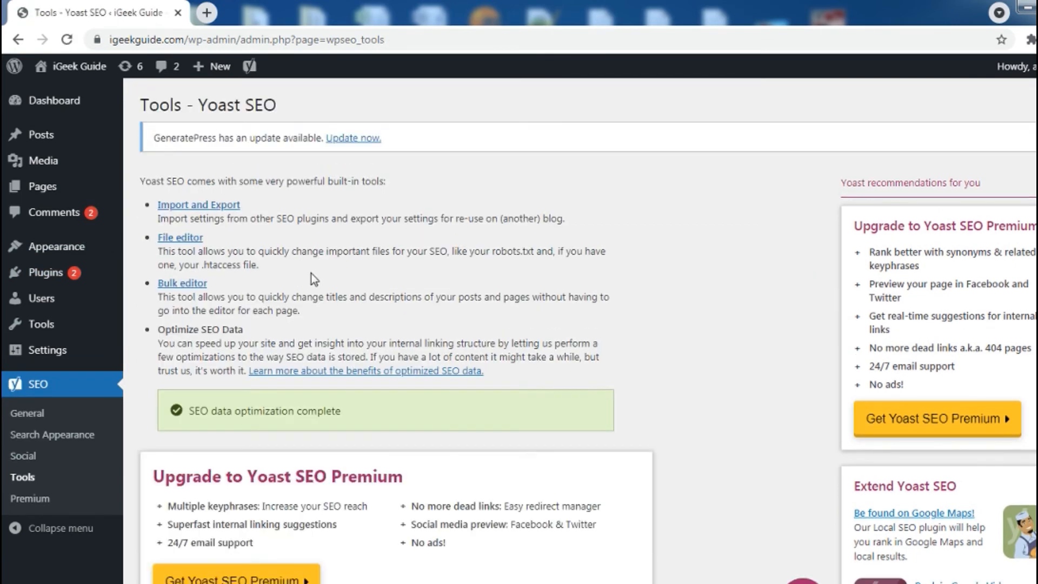
- Review the Optimize SEO Data section and the Yoast SEO Premium upgrade offer on the Tools page
scroll(310, 274, down, 1)
scroll(278, 265, down, 2)
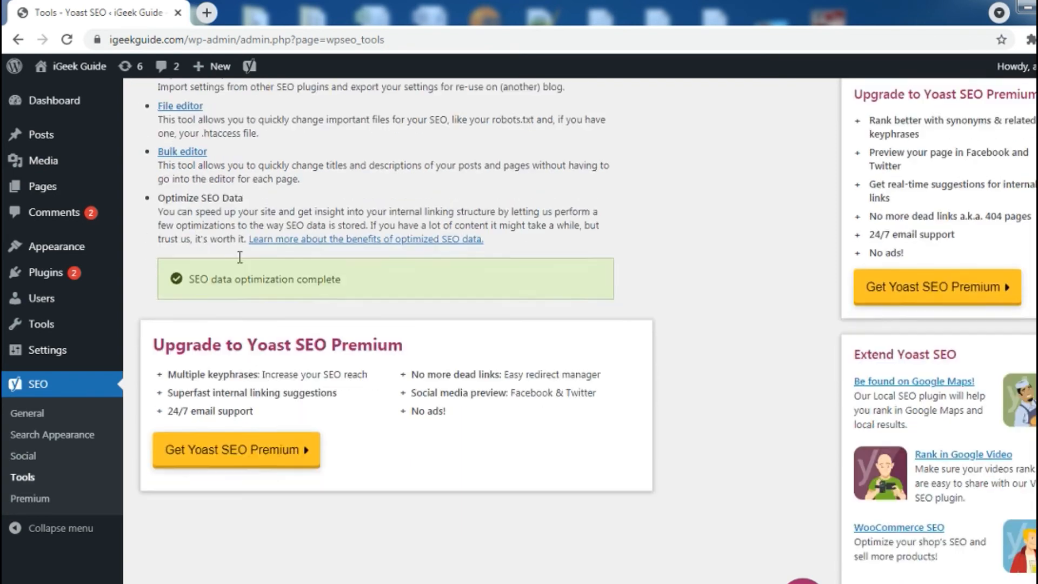
scroll(307, 216, up, 2)
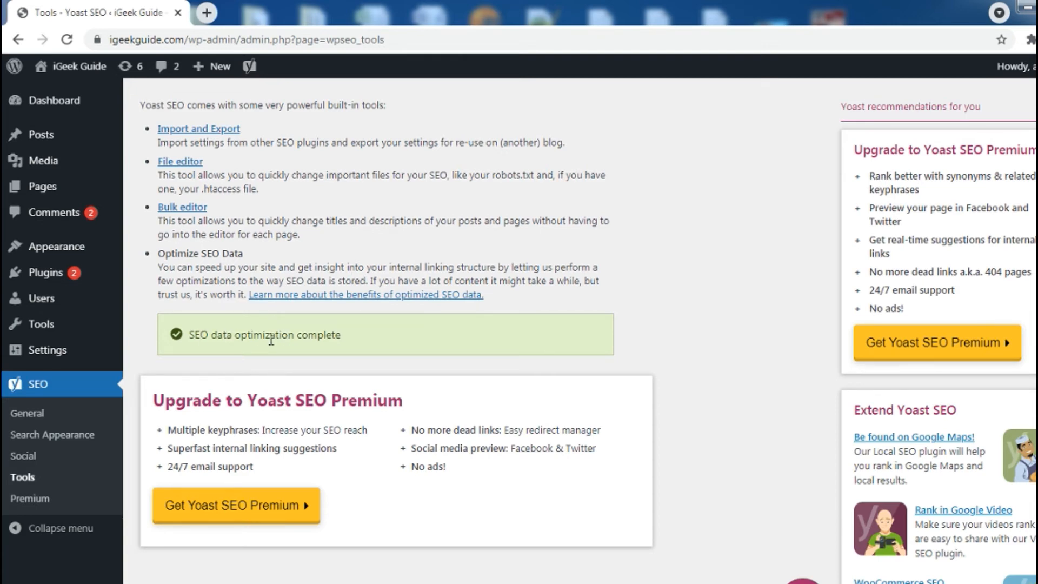
scroll(271, 339, down, 3)
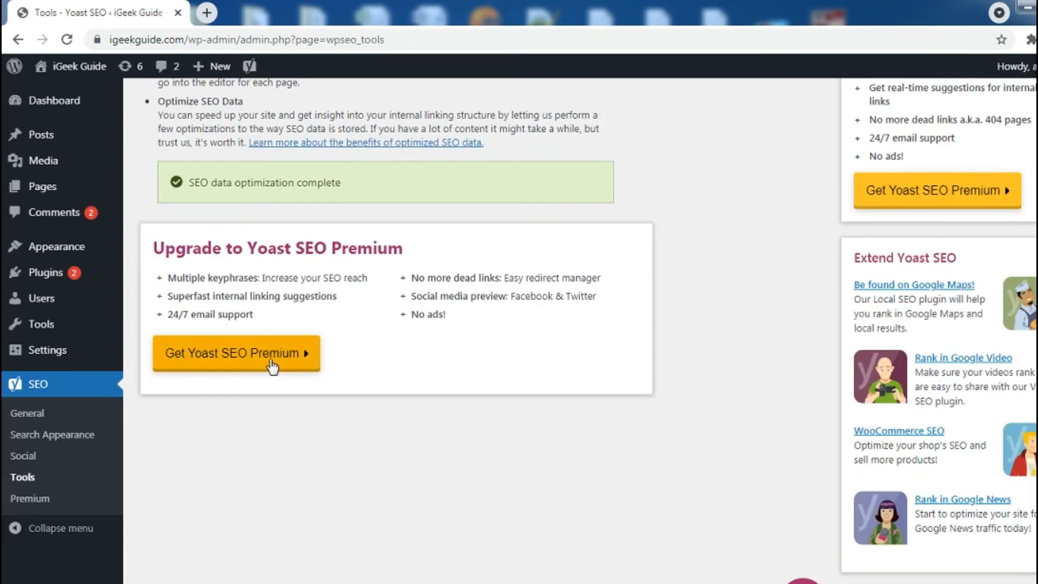
scroll(575, 517, up, 4)
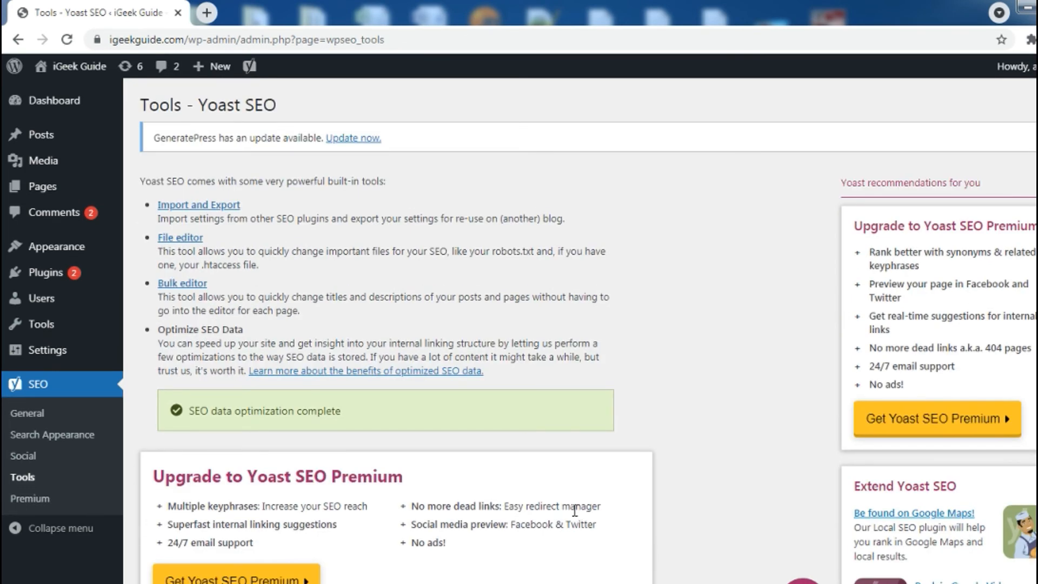
scroll(590, 541, down, 3)
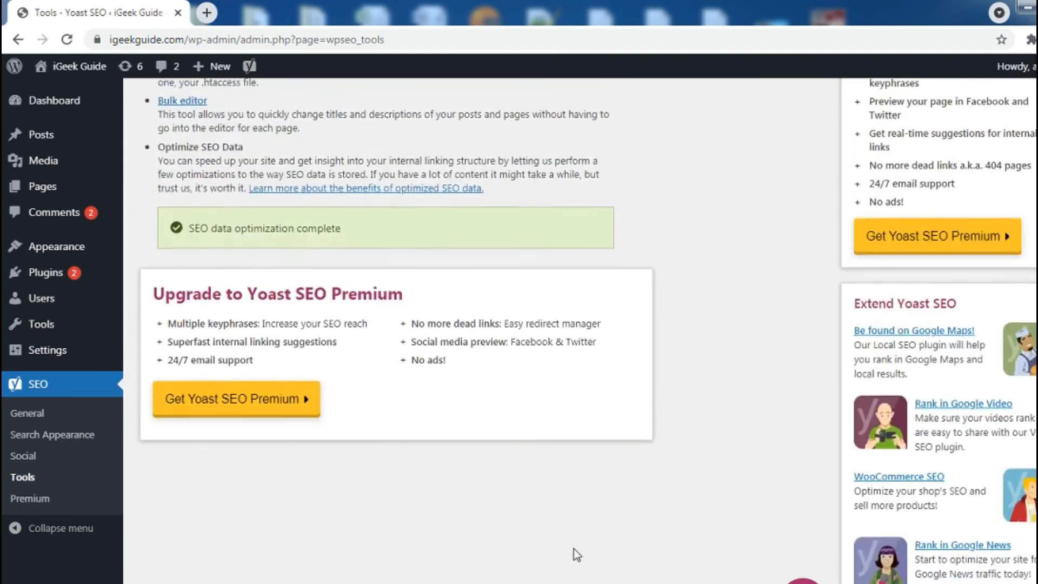
scroll(573, 549, up, 3)
scroll(276, 546, down, 2)
scroll(54, 282, up, 2)
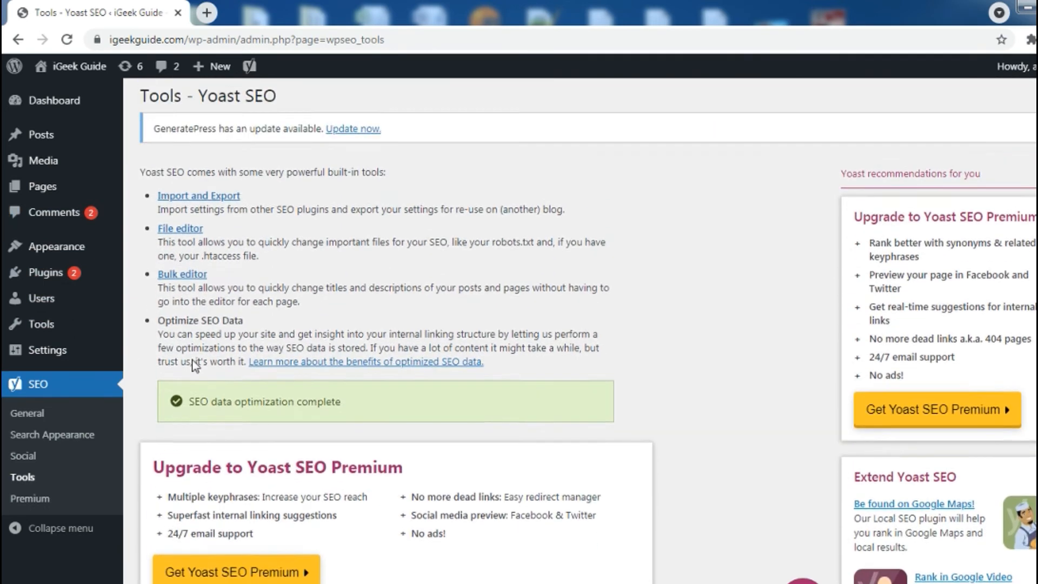
- Open the post "5 Best iPhone Alarm Clock Docks 2021 Reviews" for editing and look over its Yoast SEO section below the content
mouse_move(30, 135)
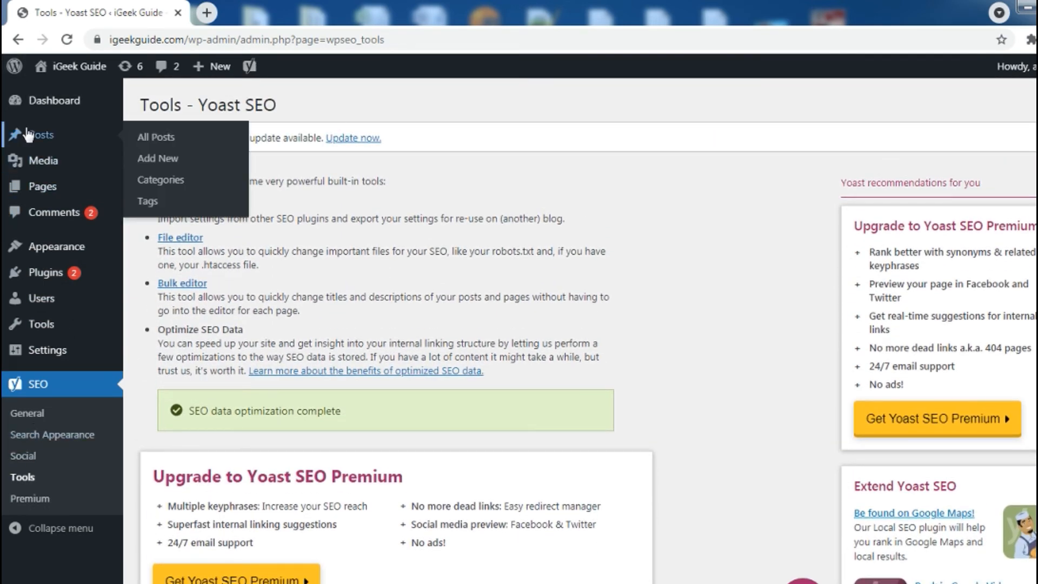
click(157, 140)
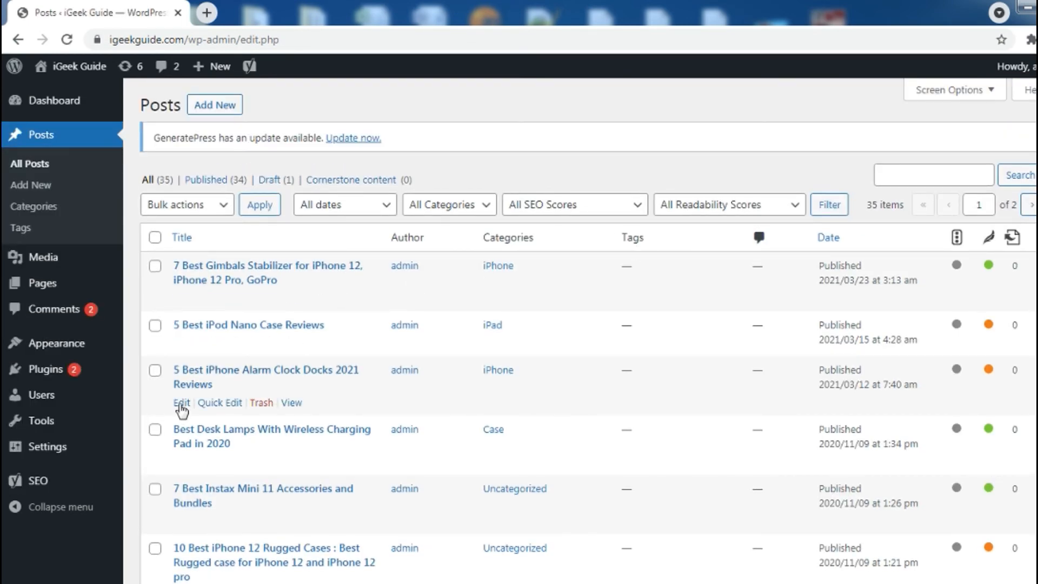
click(181, 403)
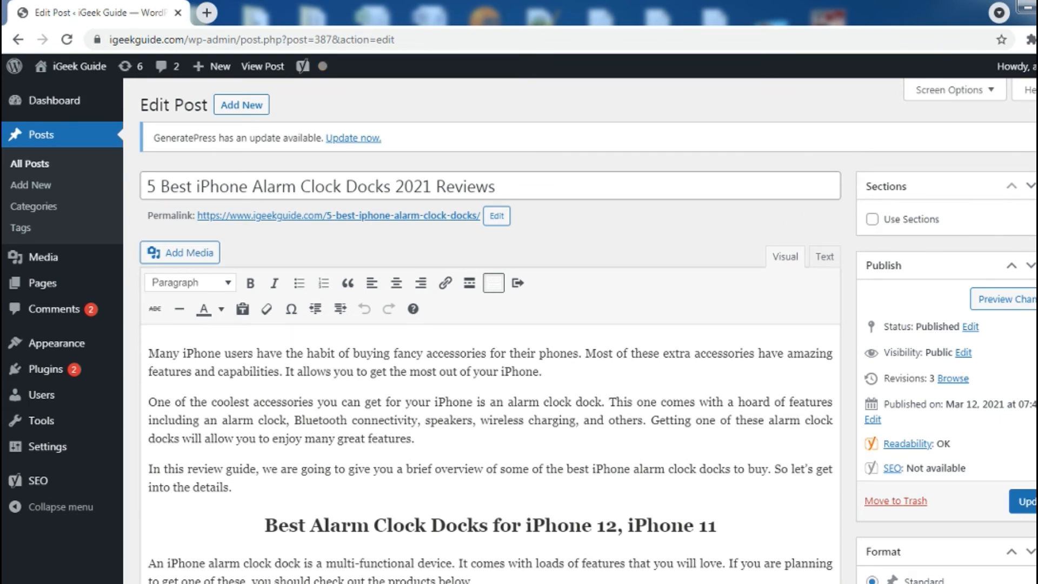
scroll(490, 351, down, 20)
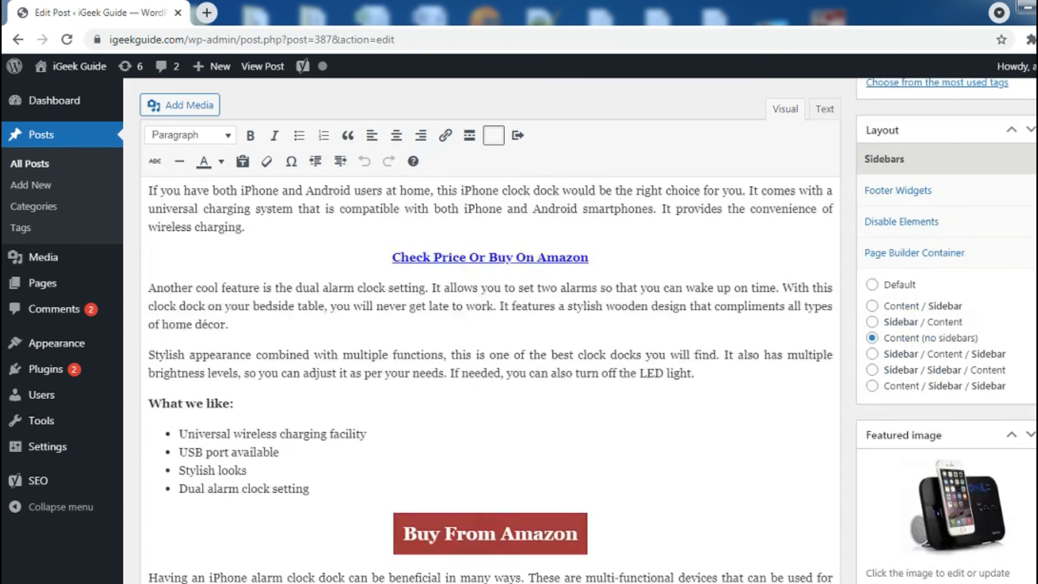
scroll(490, 330, down, 8)
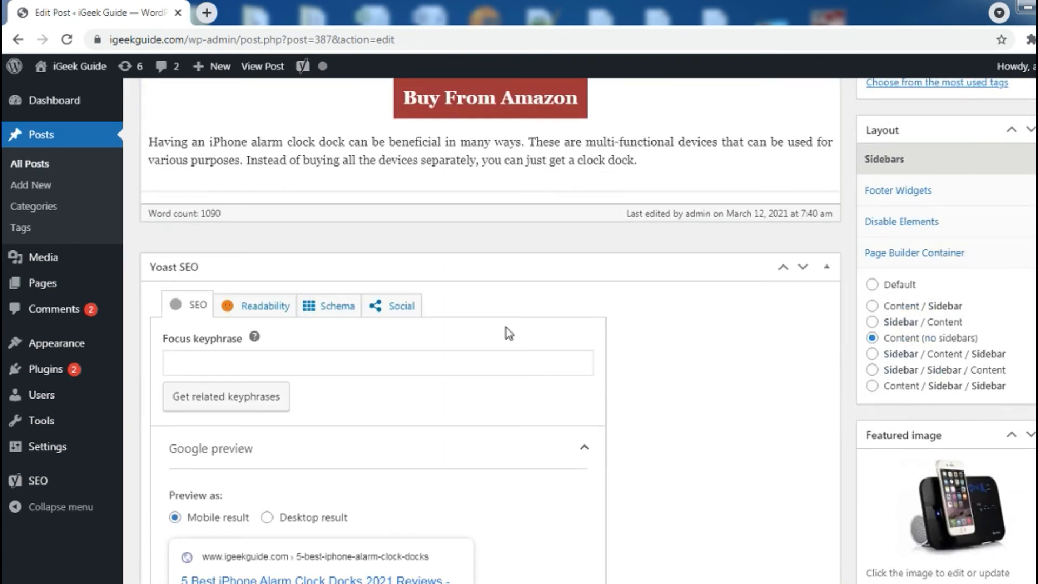
scroll(507, 331, down, 4)
scroll(336, 364, up, 3)
scroll(553, 273, up, 2)
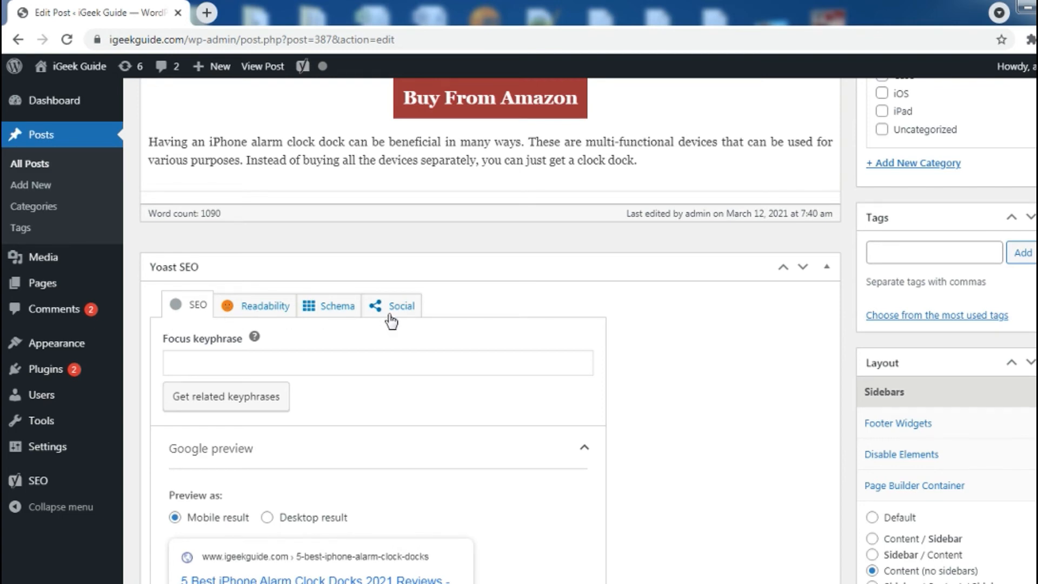
scroll(421, 317, down, 5)
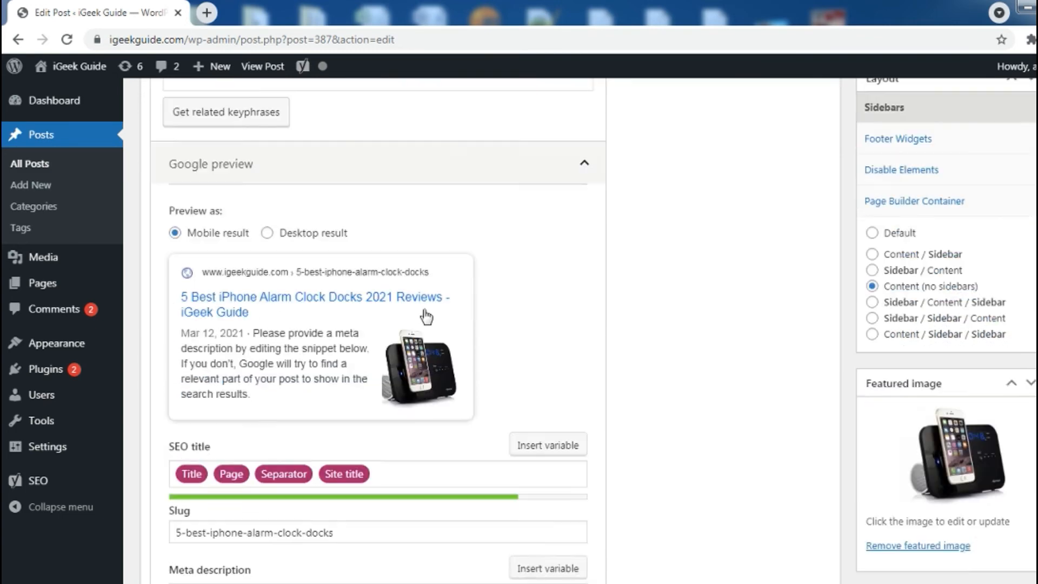
scroll(422, 314, up, 4)
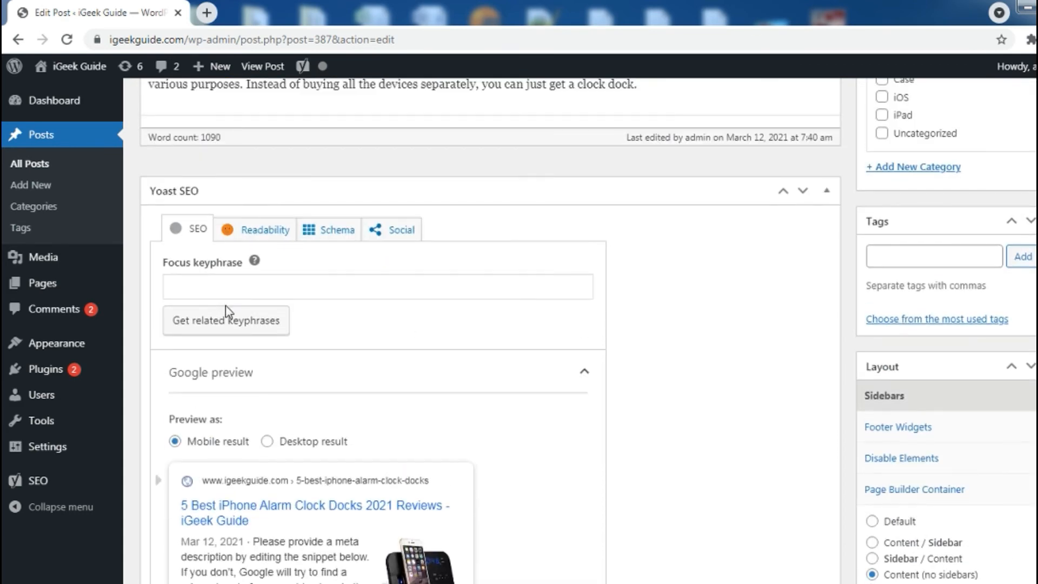
scroll(200, 274, up, 3)
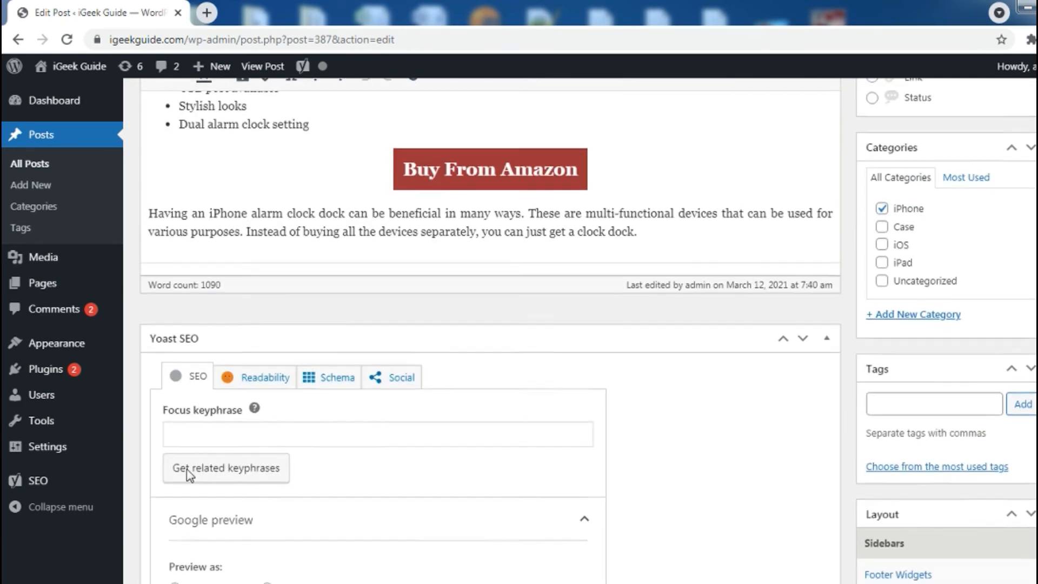
- Copy "iPhone alarm clock dock" from the post's closing paragraph and enter it as the Yoast SEO focus keyphrase
scroll(212, 324, down, 2)
click(212, 370)
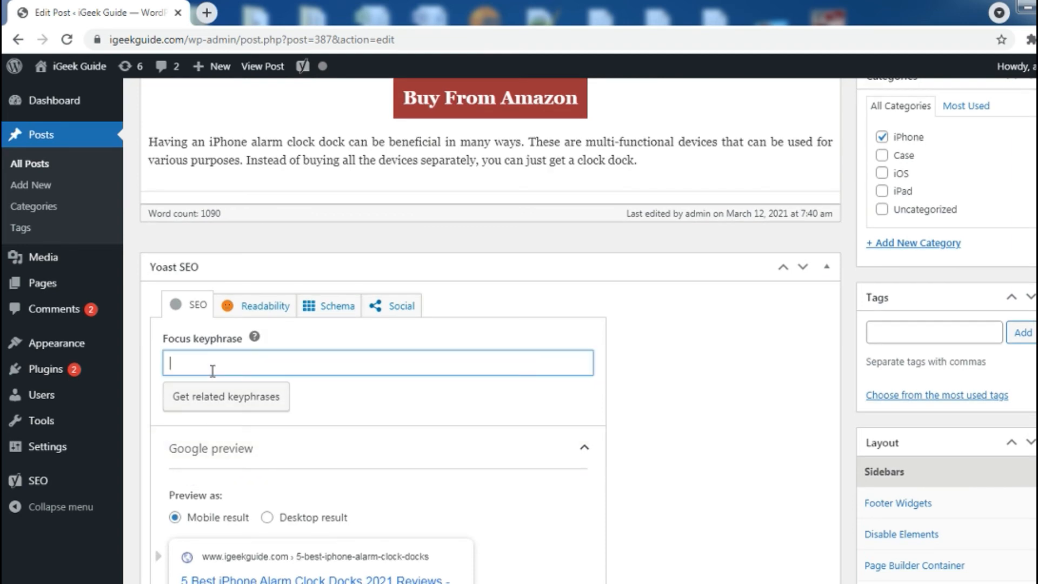
scroll(320, 348, down, 2)
scroll(290, 262, up, 5)
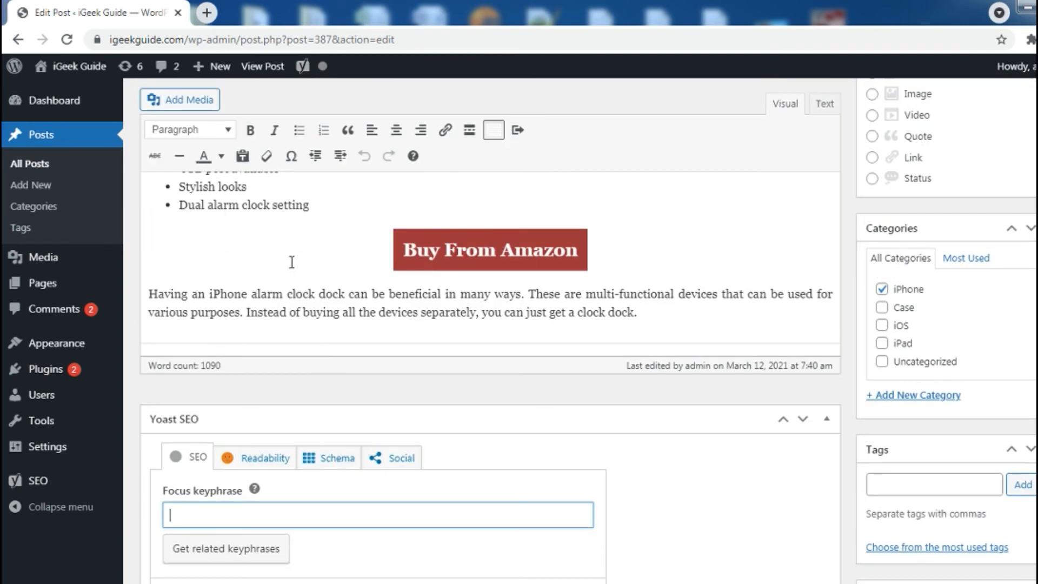
click(267, 312)
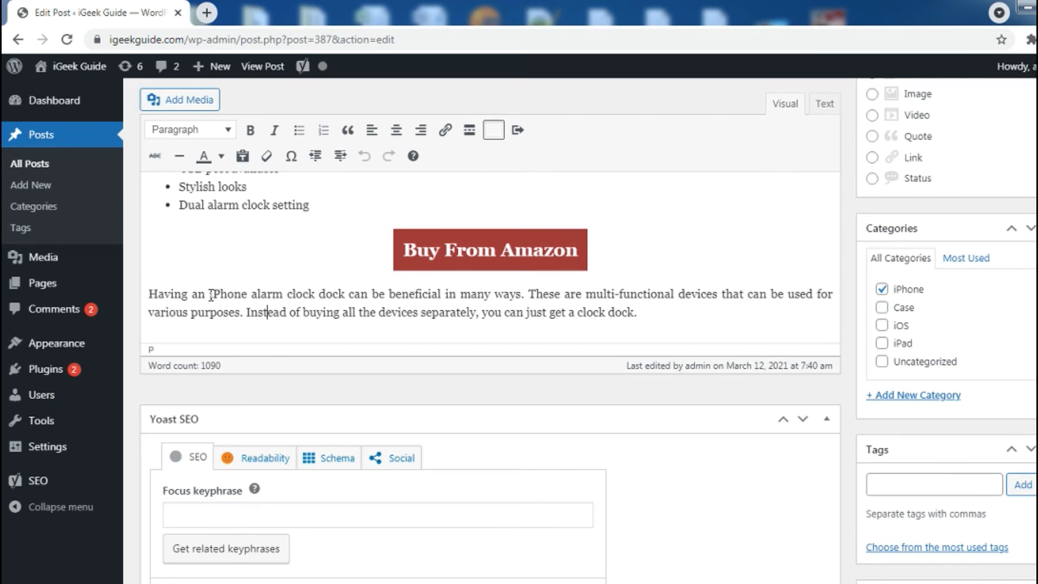
drag(211, 295, 352, 292)
key(ctrl+c)
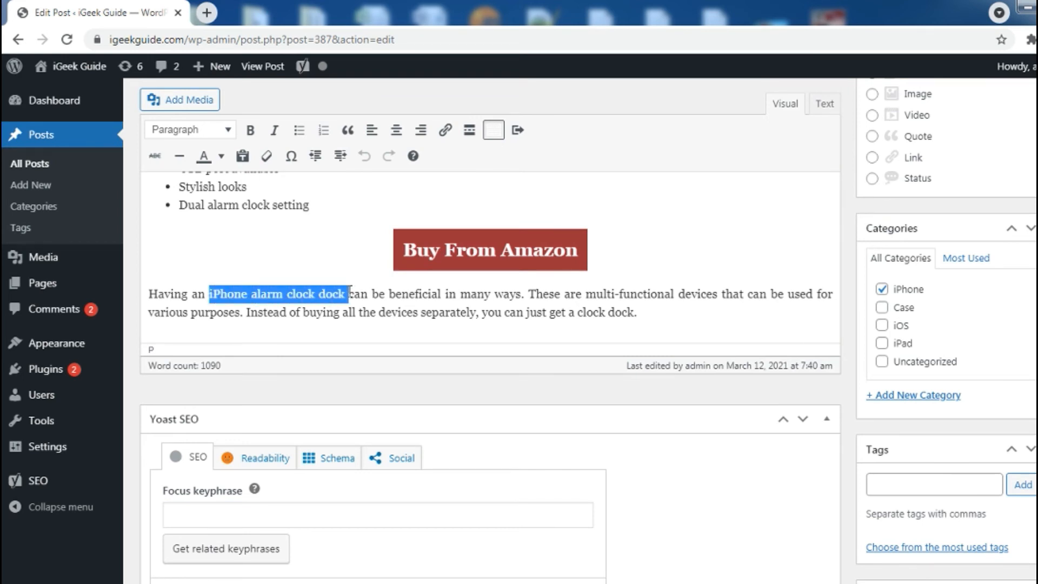
scroll(364, 378, up, 3)
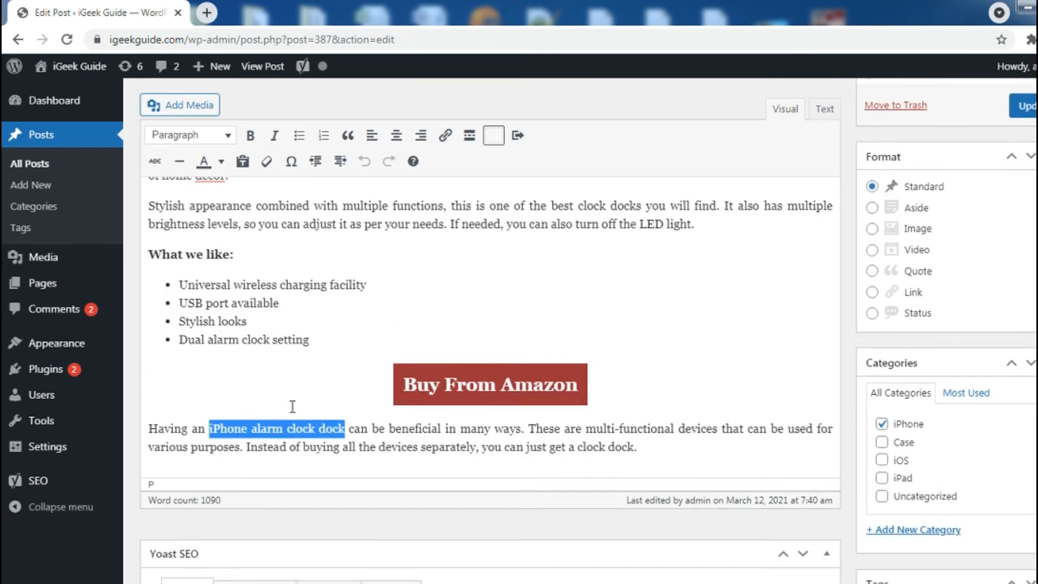
scroll(258, 474, down, 8)
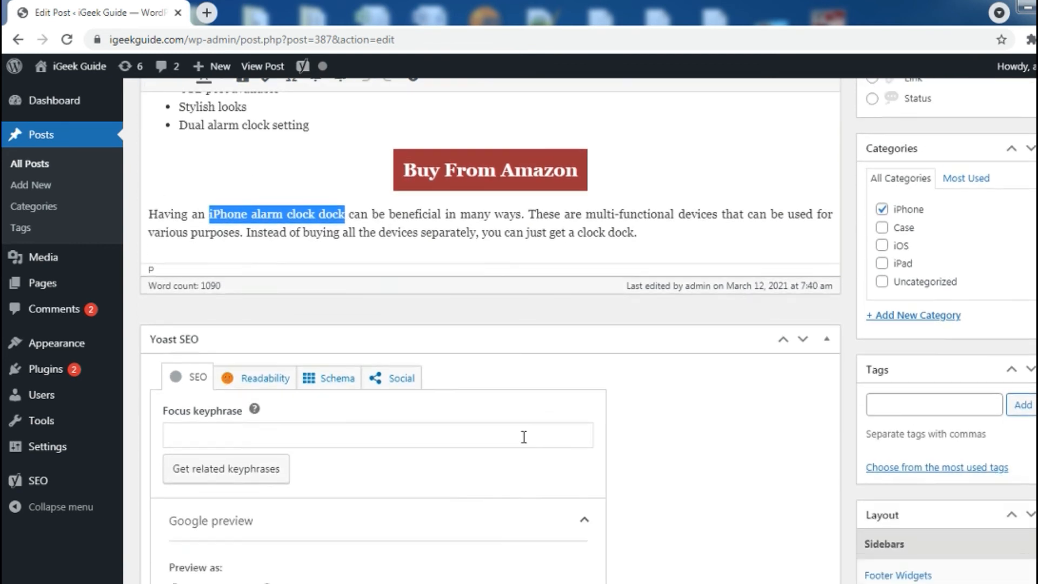
click(205, 296)
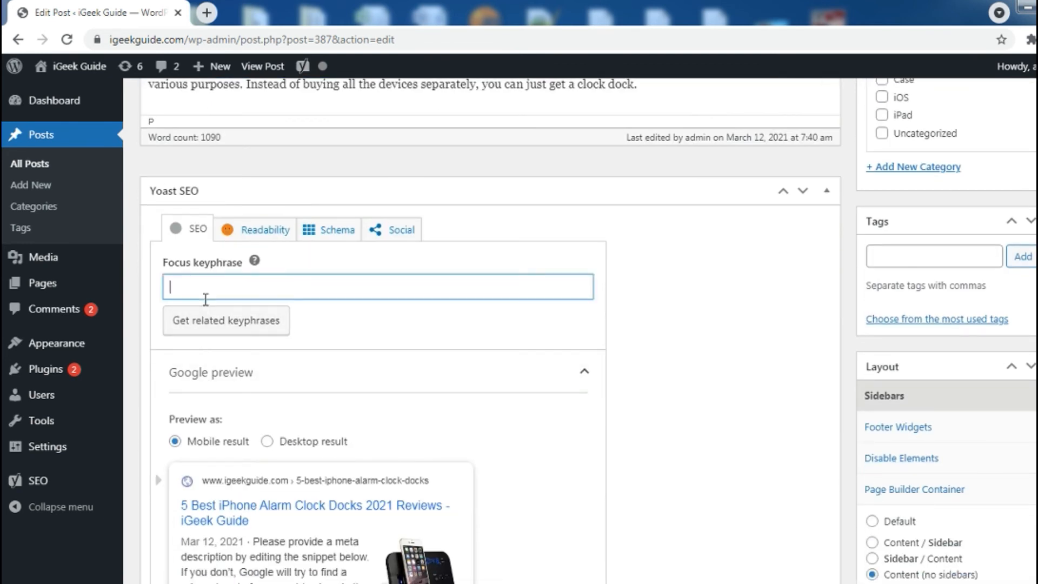
key(ctrl+v)
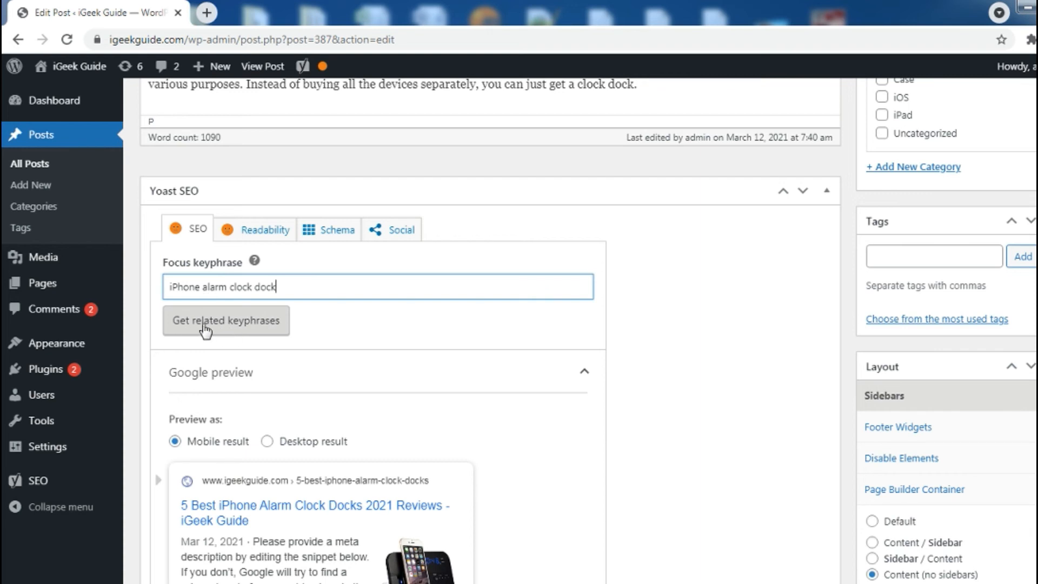
- Request related keyphrases for the focus keyphrase, and close the SEMrush login window without signing in
click(214, 330)
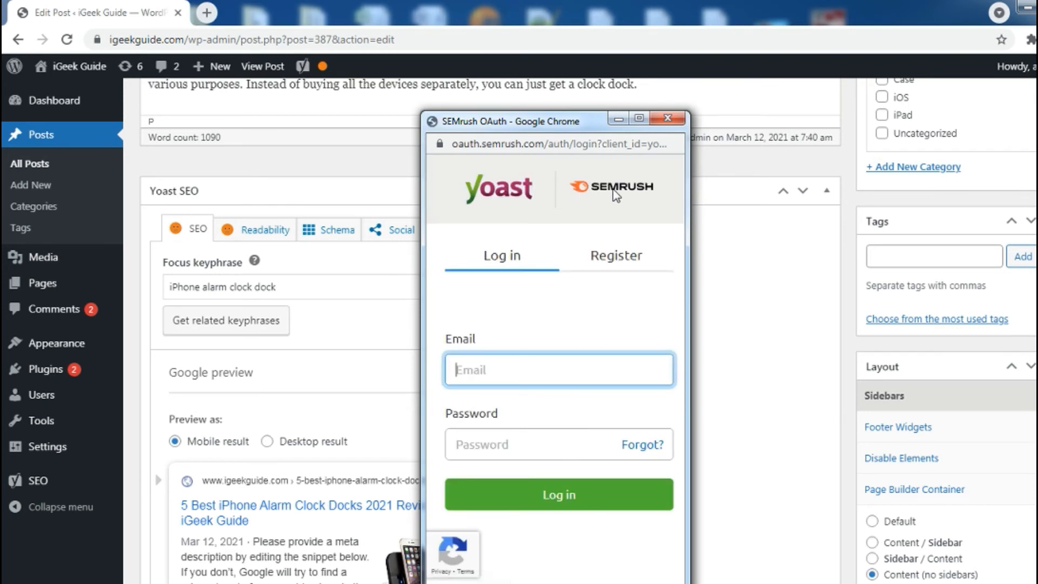
click(668, 121)
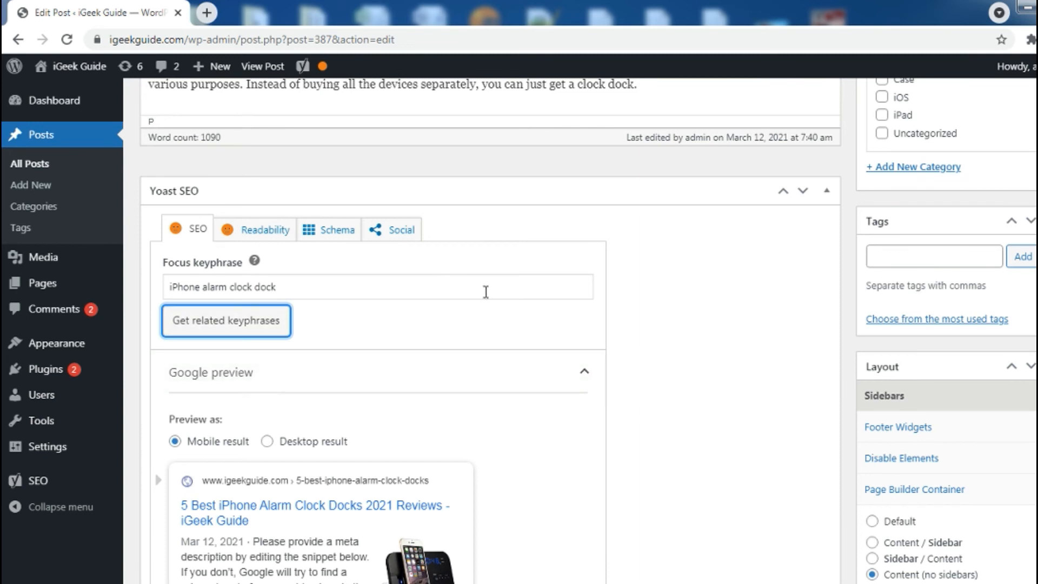
click(500, 292)
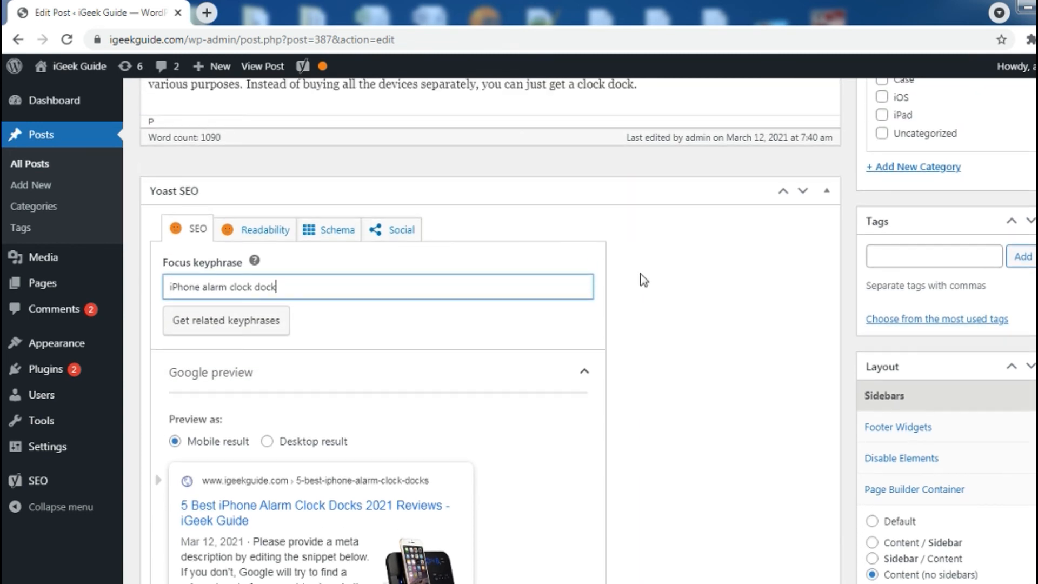
scroll(643, 281, up, 3)
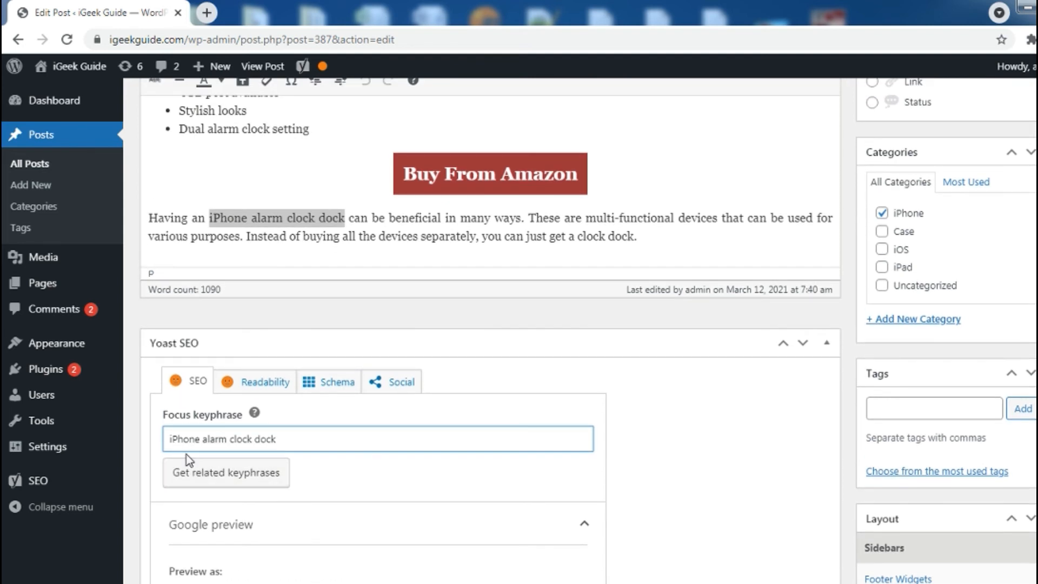
click(724, 485)
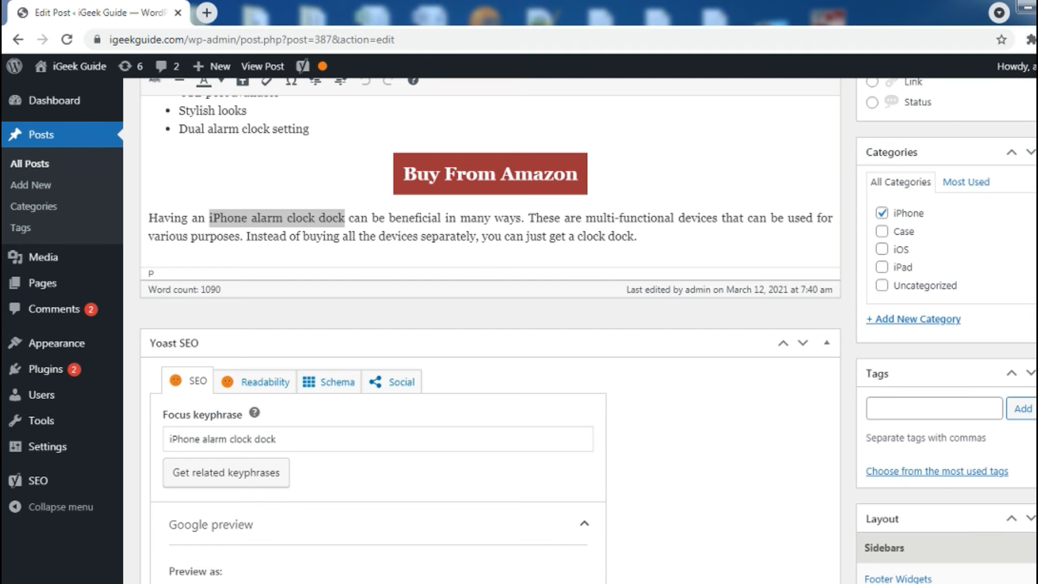
- View the post's Google preview as a desktop result, and return it to the mobile result
scroll(916, 397, down, 3)
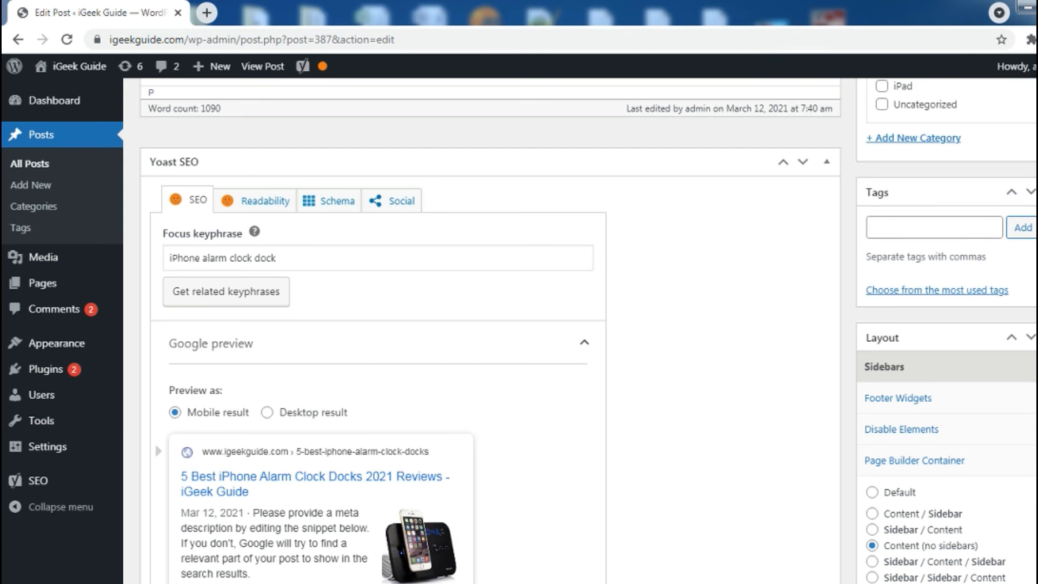
scroll(188, 298, down, 1)
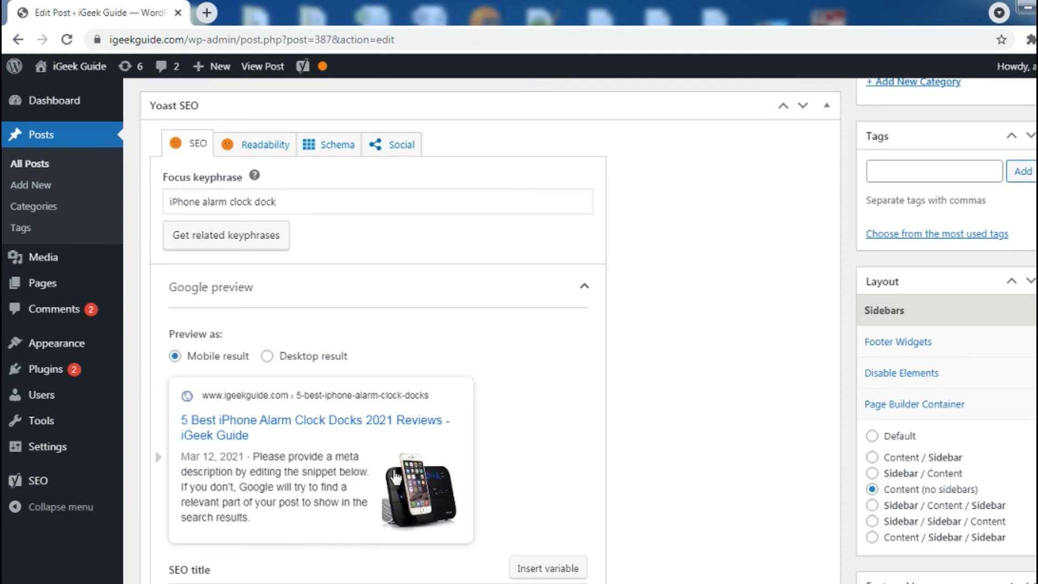
click(267, 355)
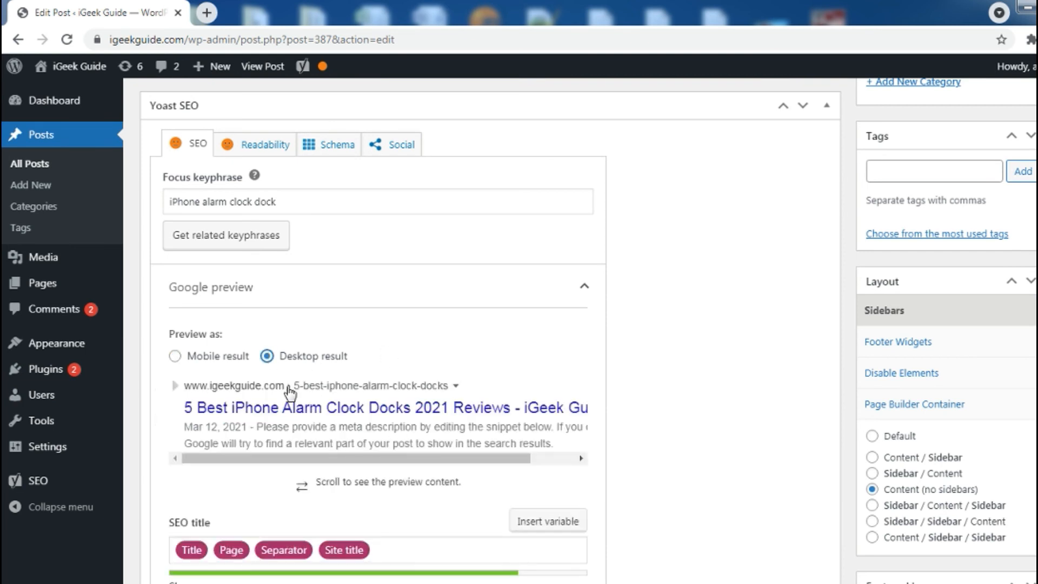
click(175, 357)
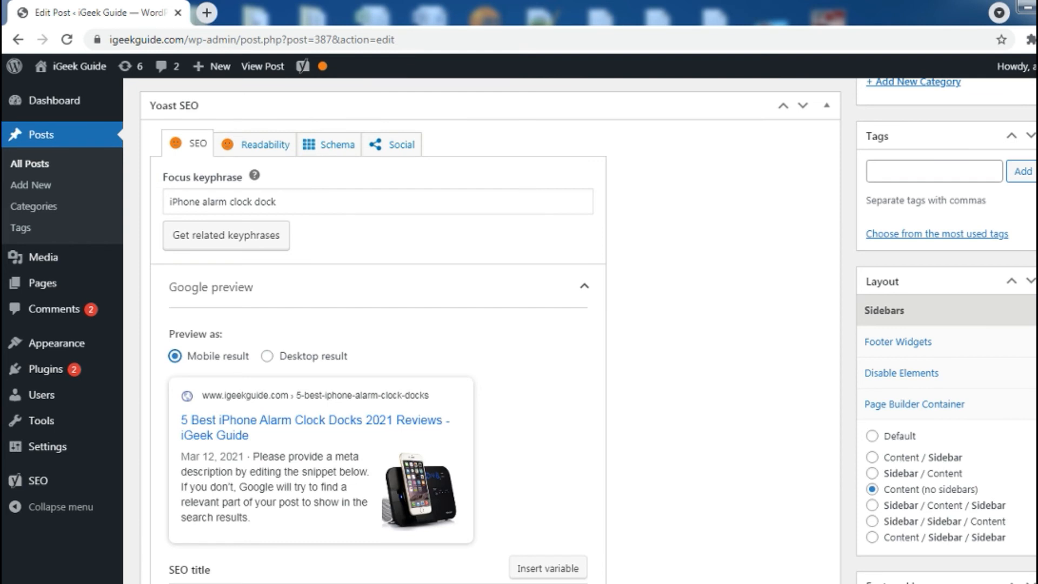
- Examine the post's SEO title, slug and meta description fields without changing them
scroll(287, 400, down, 5)
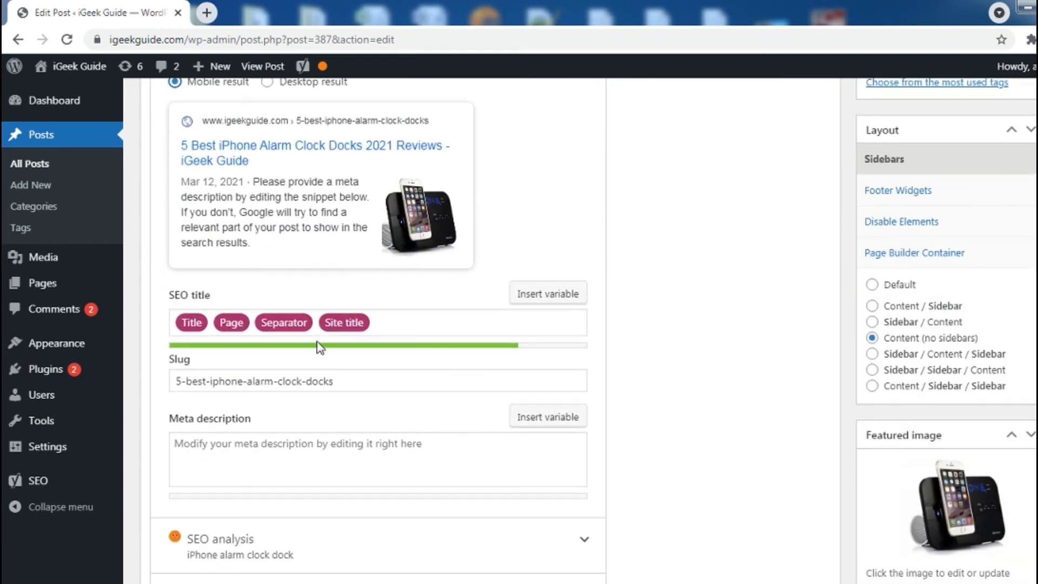
click(397, 315)
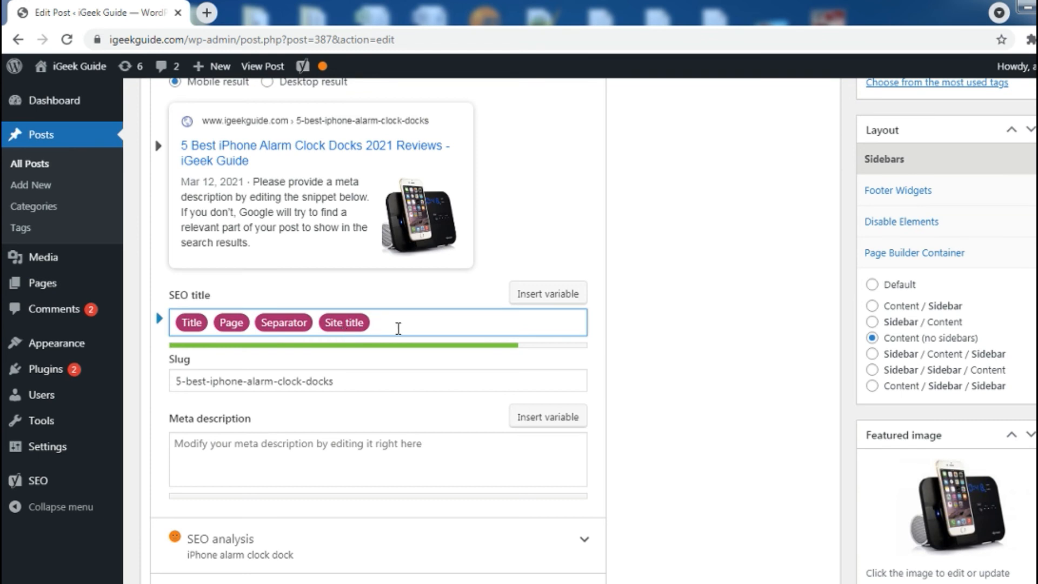
click(345, 382)
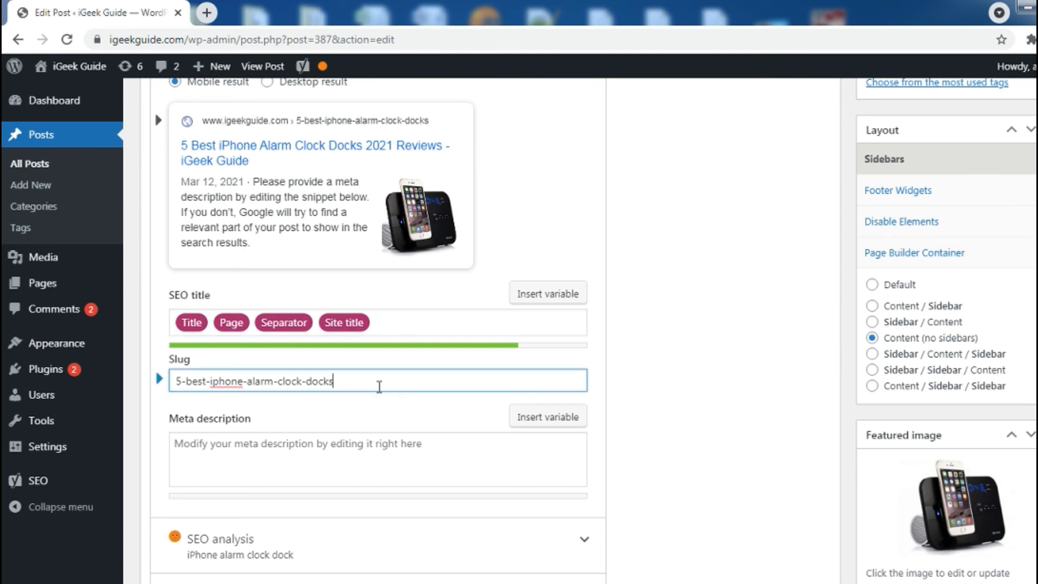
scroll(379, 387, down, 2)
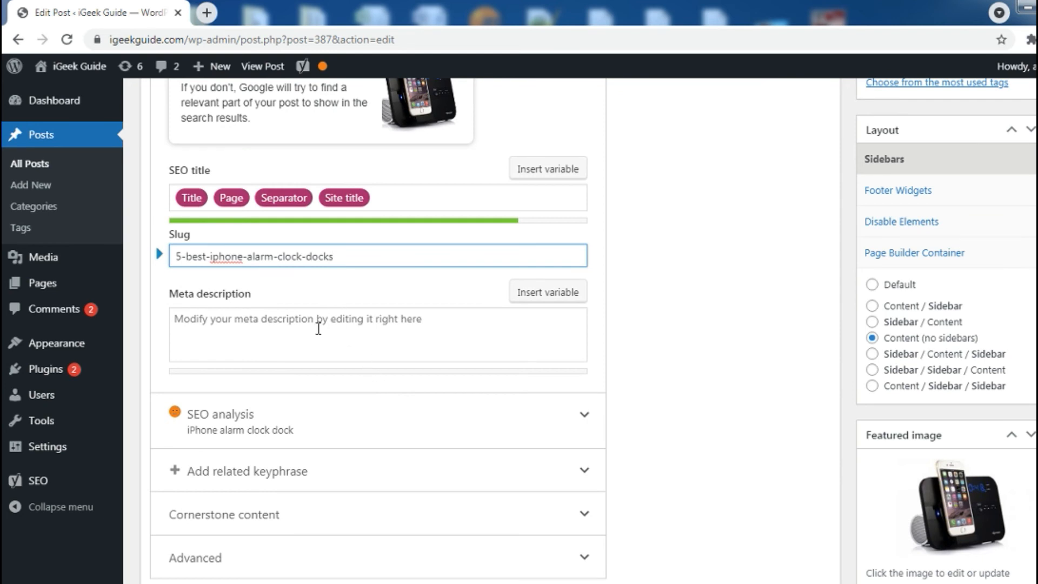
click(319, 328)
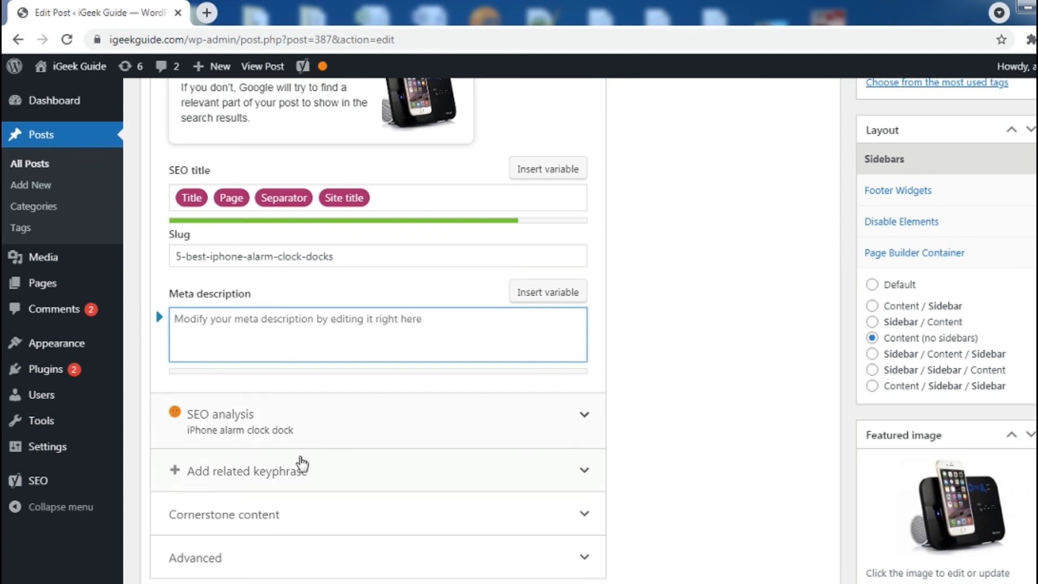
- Expand the SEO analysis for the focus keyphrase and examine its problems, improvements and good results
click(585, 427)
scroll(686, 398, down, 1)
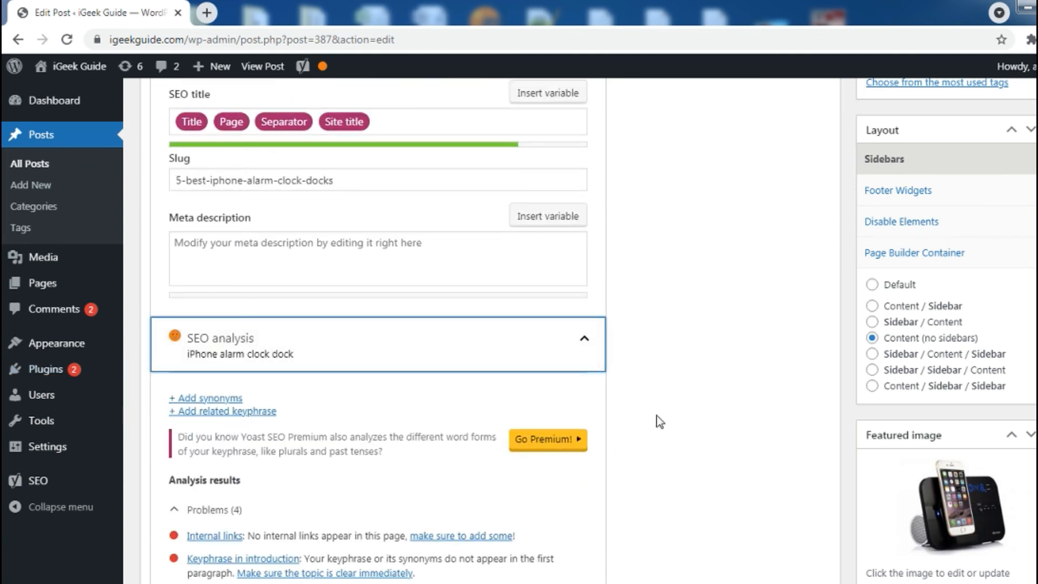
click(723, 391)
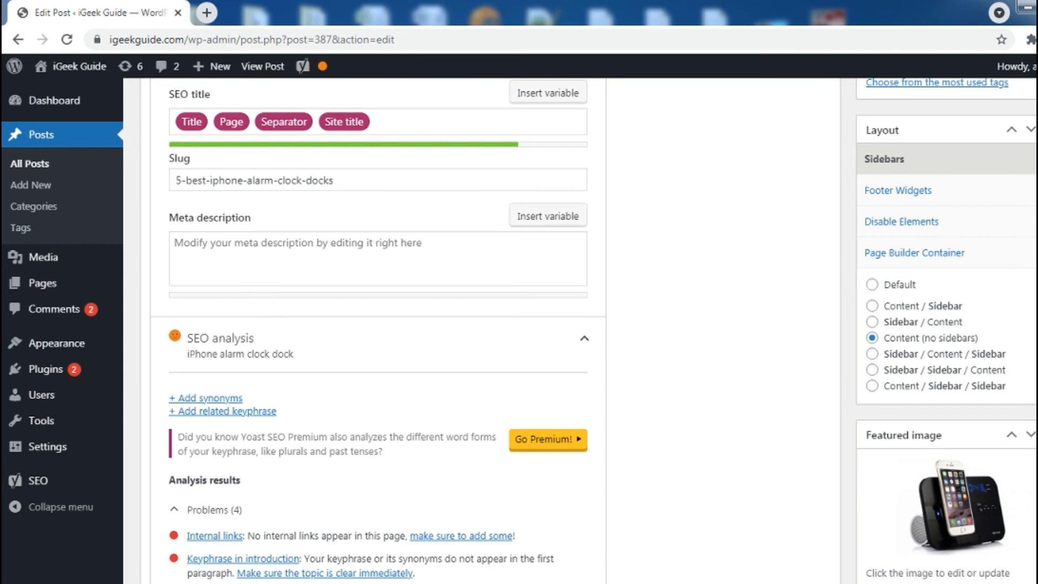
scroll(379, 331, down, 5)
scroll(378, 331, down, 1)
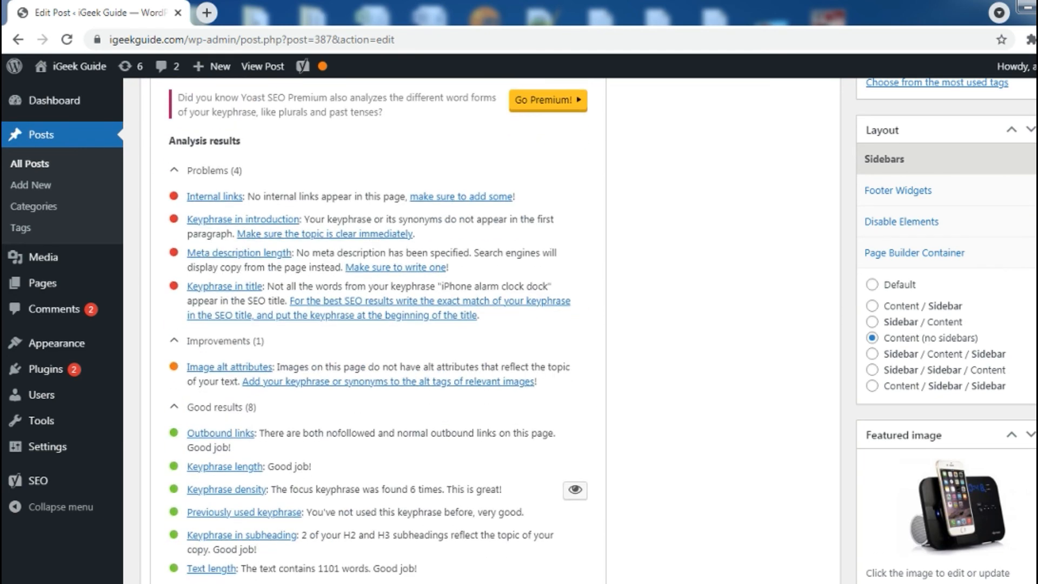
scroll(379, 331, up, 2)
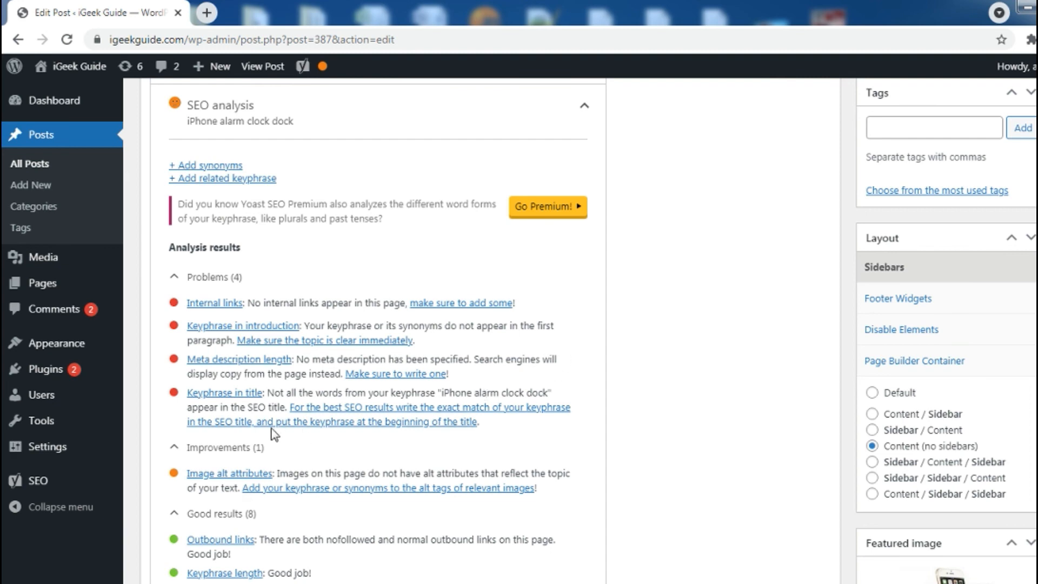
scroll(586, 373, down, 1)
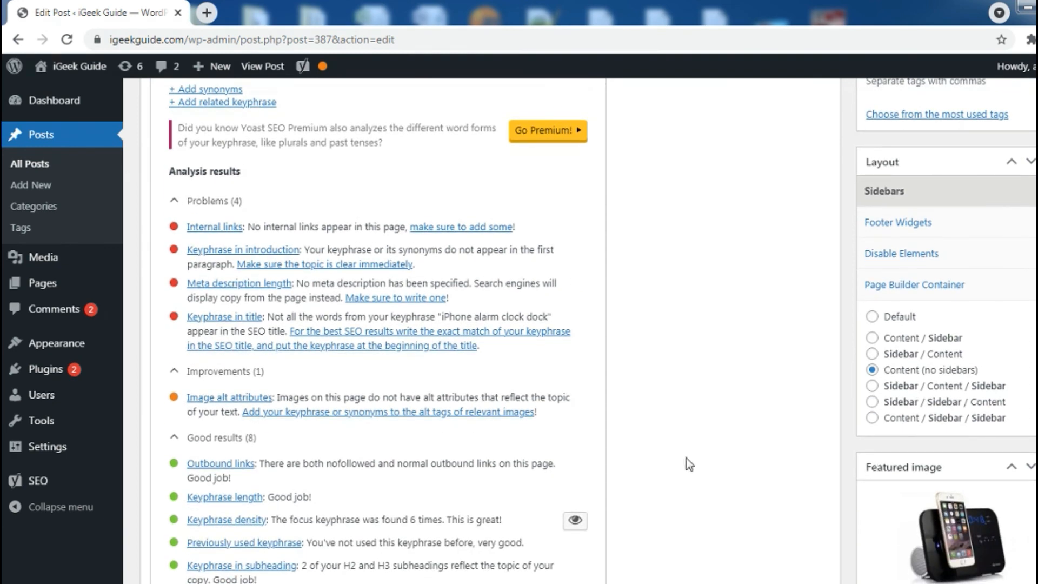
scroll(378, 330, up, 1)
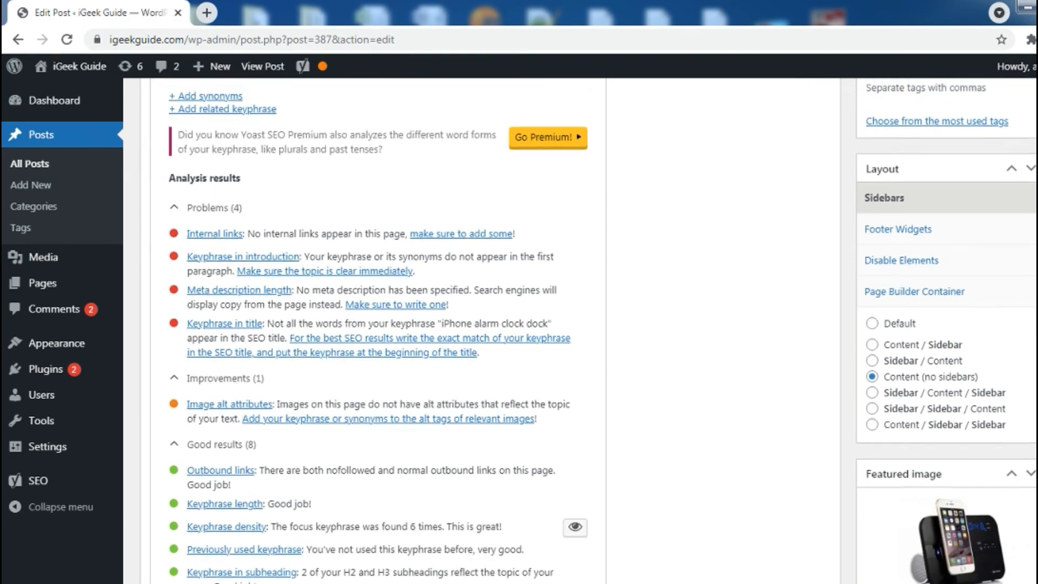
scroll(379, 325, up, 4)
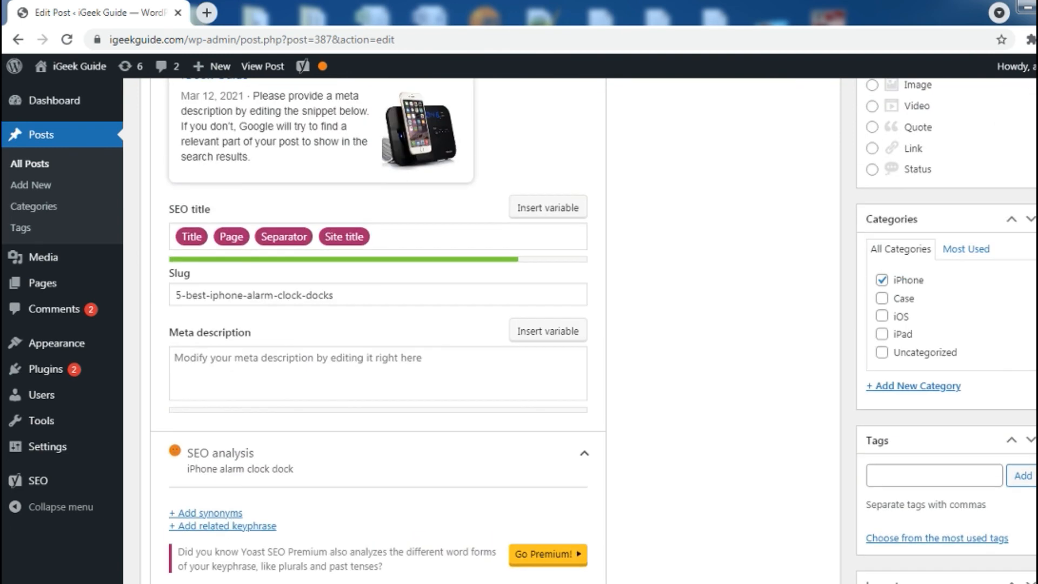
scroll(378, 325, down, 8)
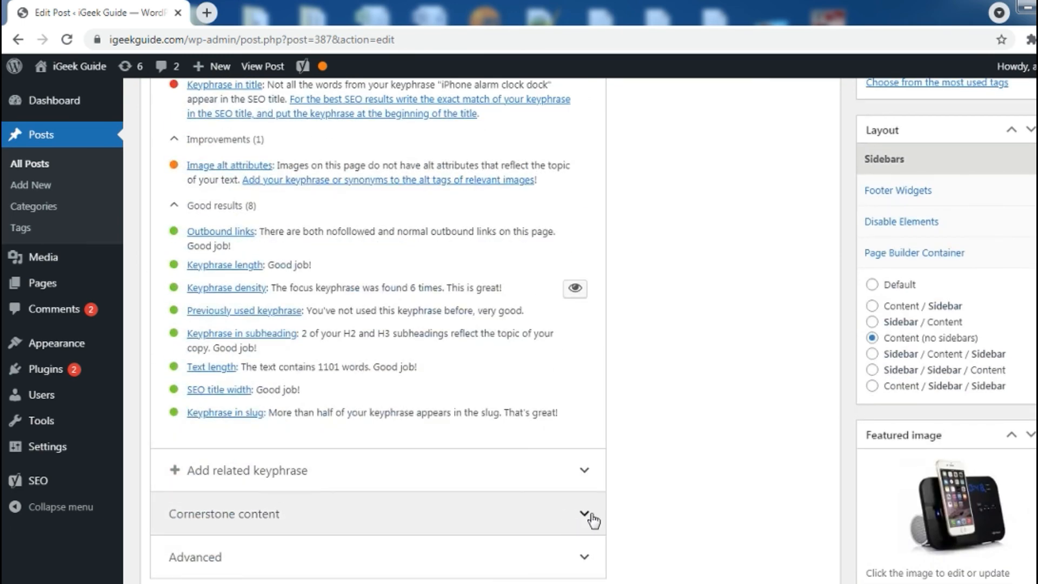
- Review the post's advanced Yoast settings, keeping search visibility at "Yes (current default for Posts)" and choosing no meta robots option
click(584, 557)
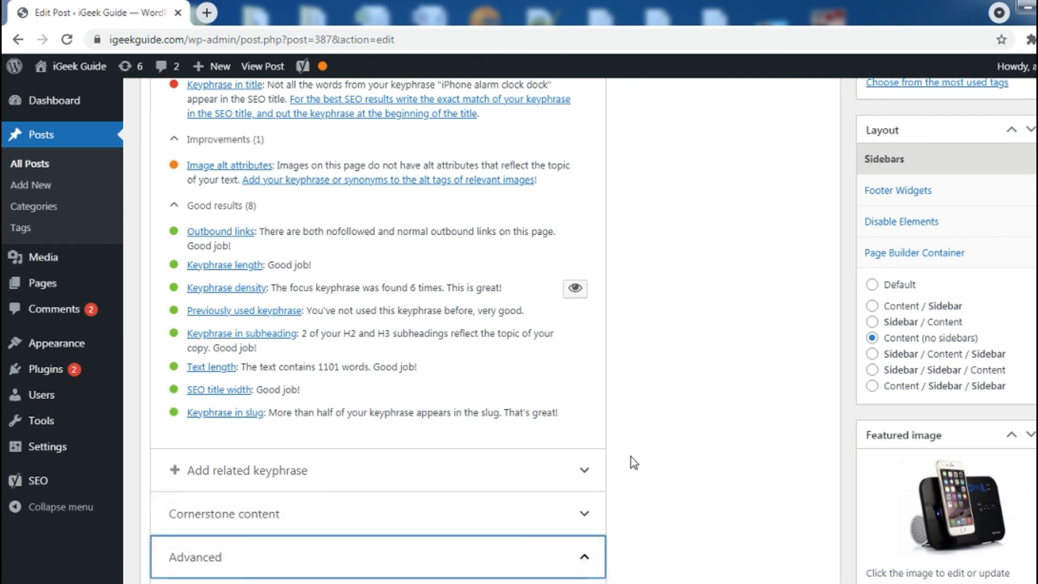
scroll(378, 325, down, 6)
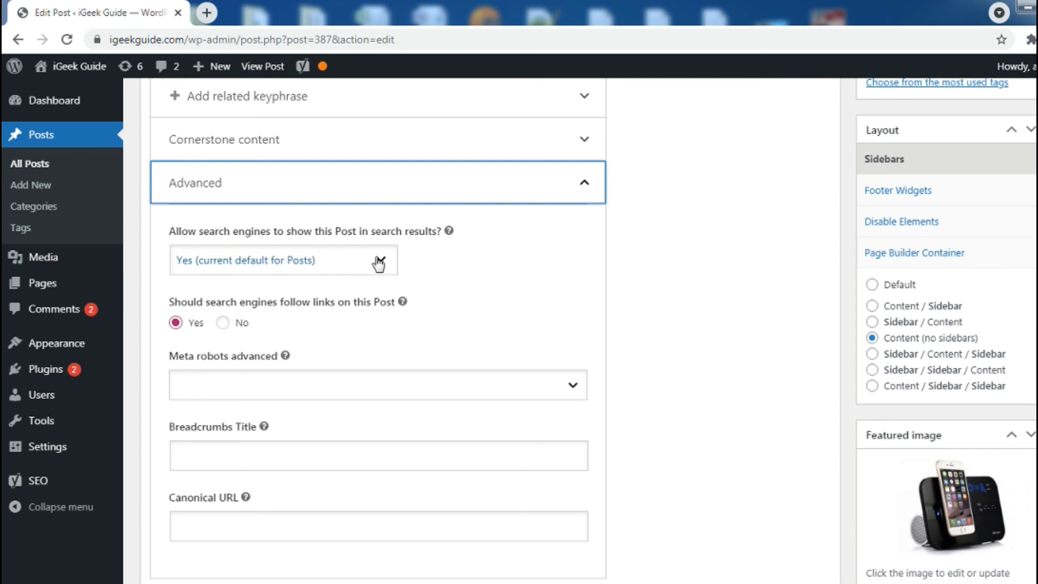
click(329, 272)
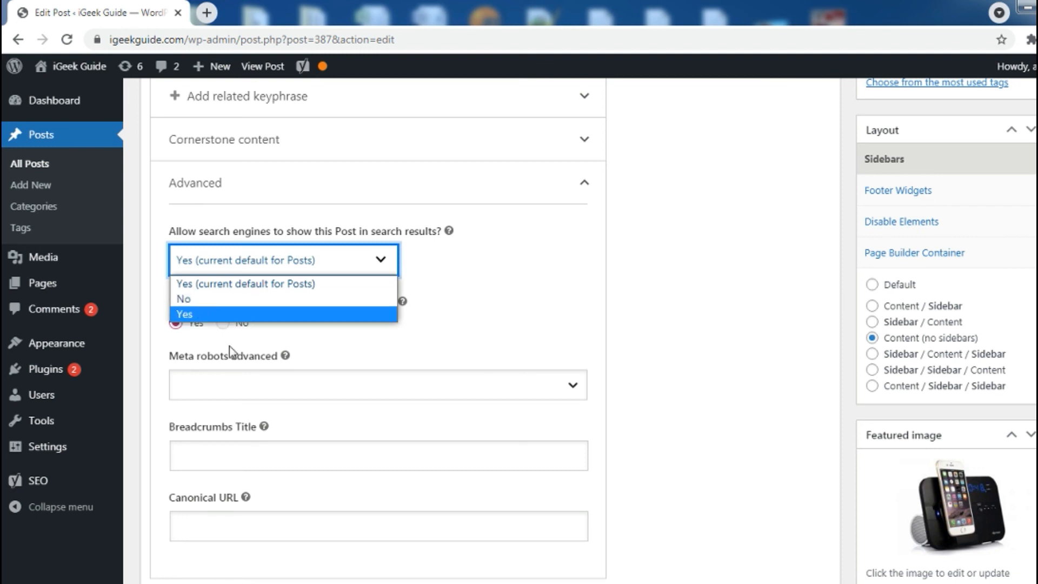
click(261, 285)
click(559, 290)
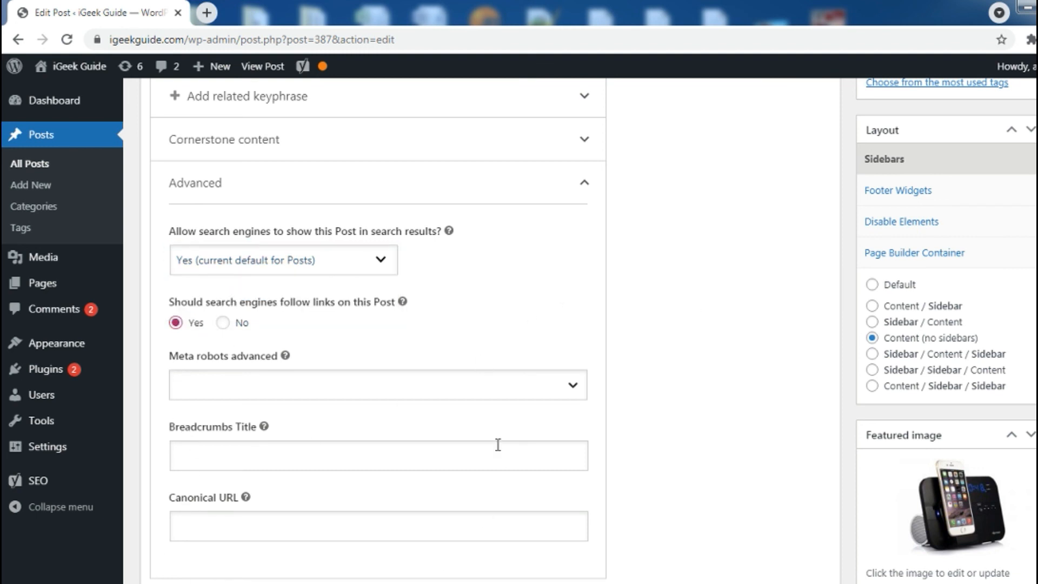
click(373, 388)
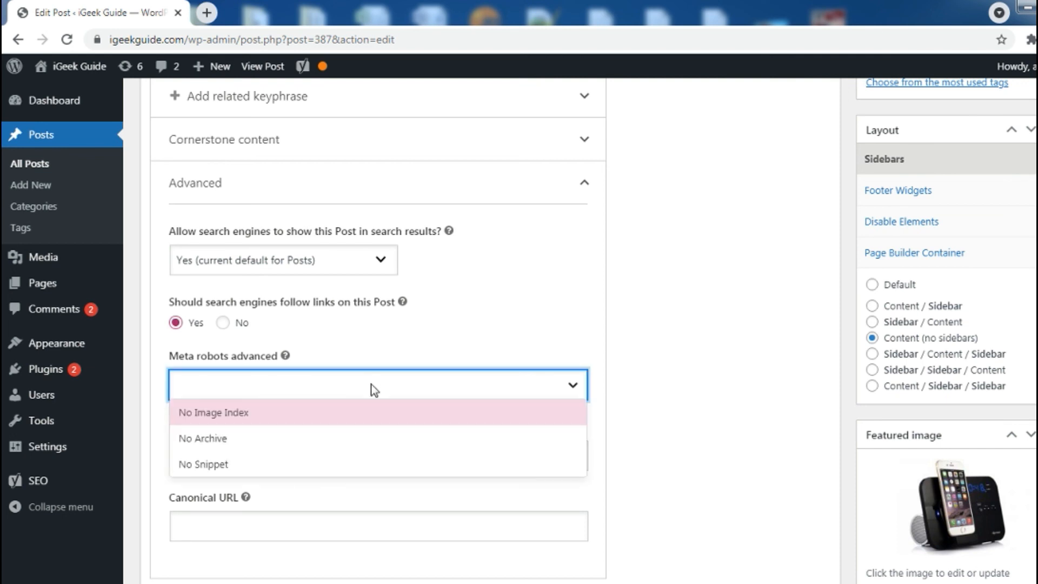
click(371, 384)
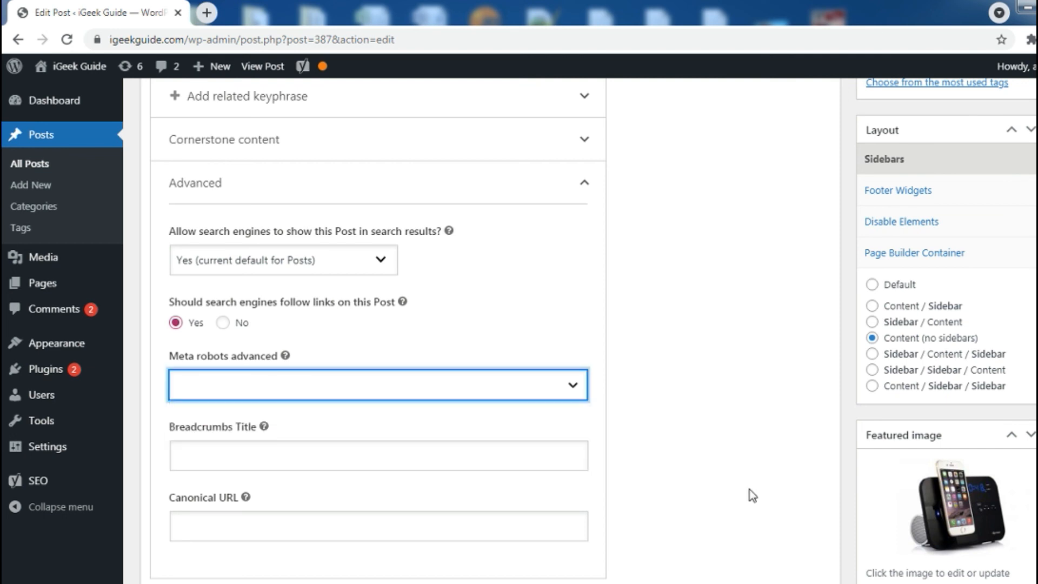
- Look back over the post's SEO analysis and Google preview, and view its readability analysis
scroll(749, 494, up, 3)
scroll(749, 447, up, 15)
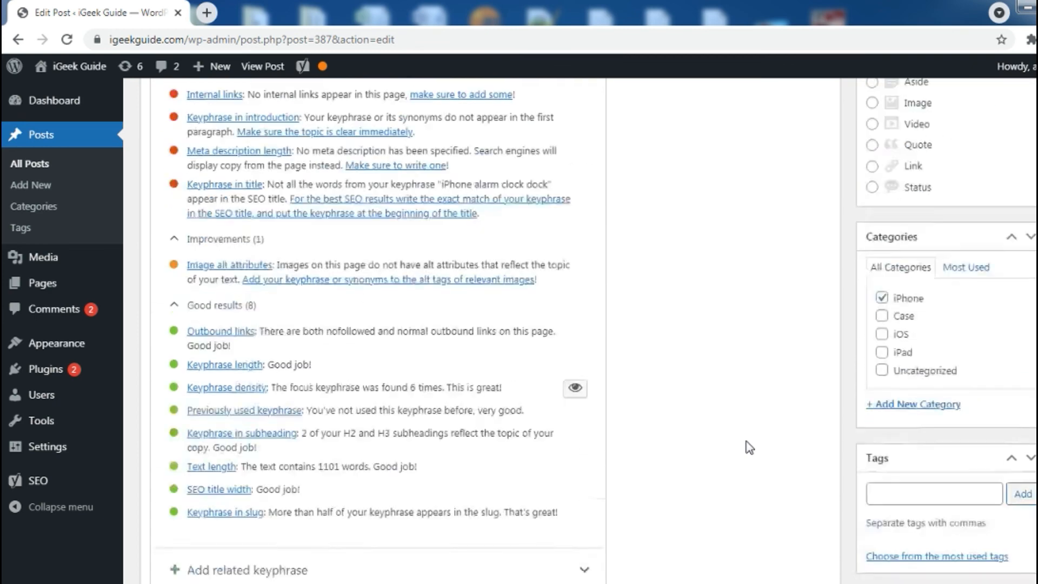
scroll(749, 447, up, 2)
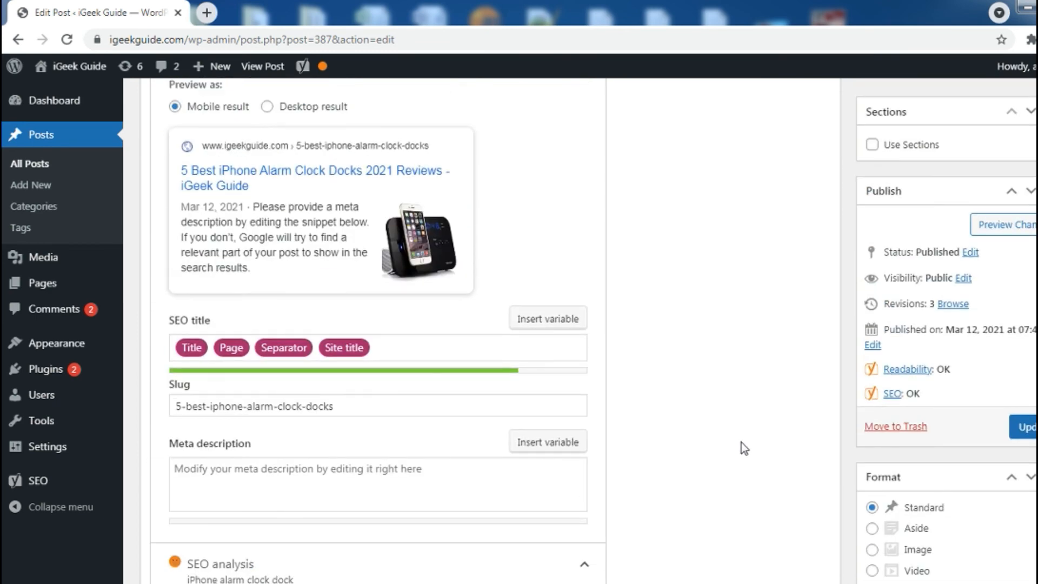
scroll(742, 443, down, 1)
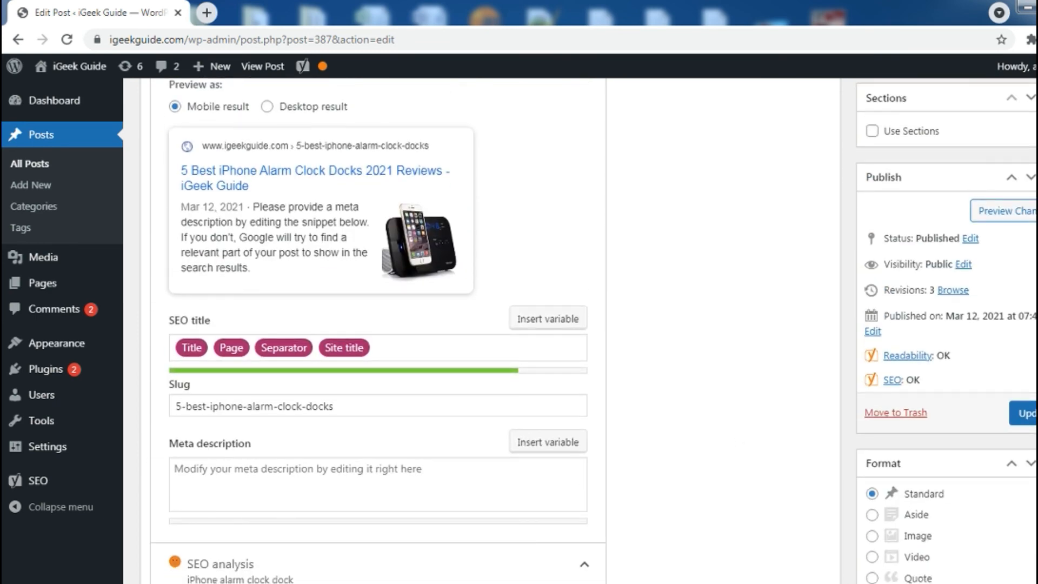
scroll(303, 485, down, 3)
scroll(304, 485, down, 4)
scroll(303, 485, up, 5)
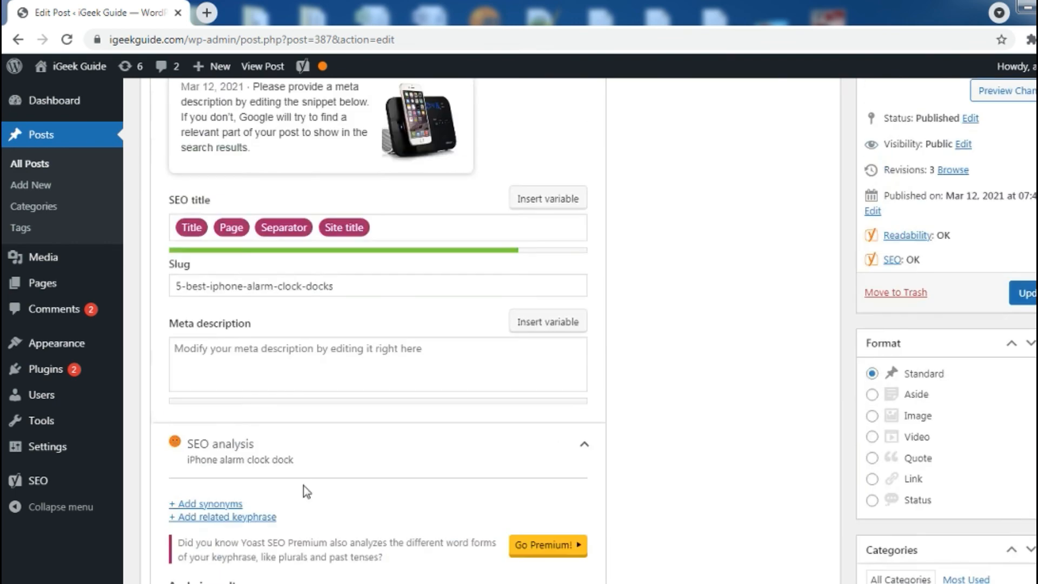
scroll(304, 486, up, 1)
scroll(304, 485, up, 7)
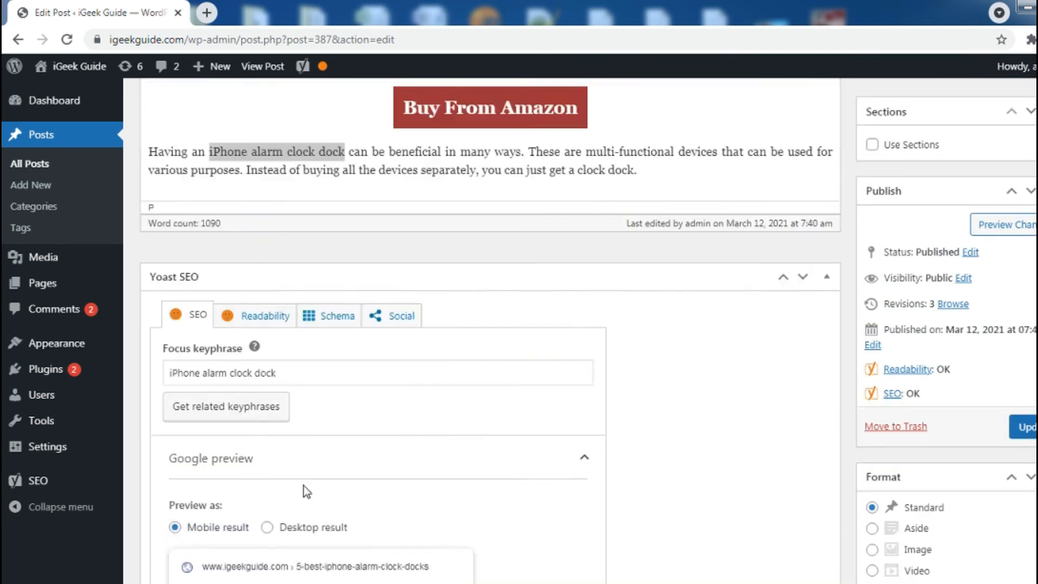
scroll(304, 485, up, 1)
click(264, 393)
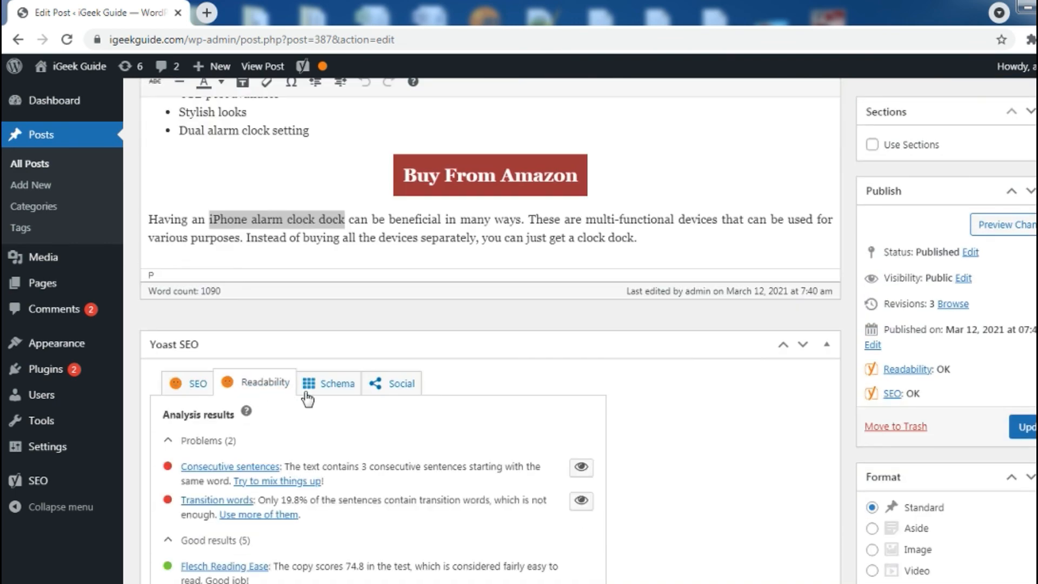
- Review the post's schema page type and article type choices, keeping "Default for Posts (Web Page)" and "Default for Posts (Article)"
click(326, 385)
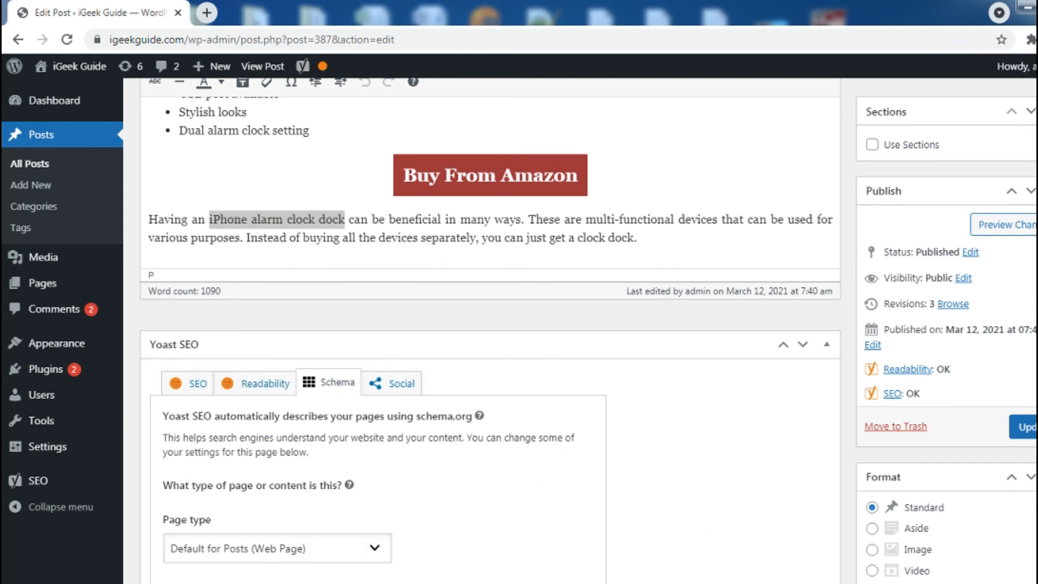
scroll(491, 324, down, 2)
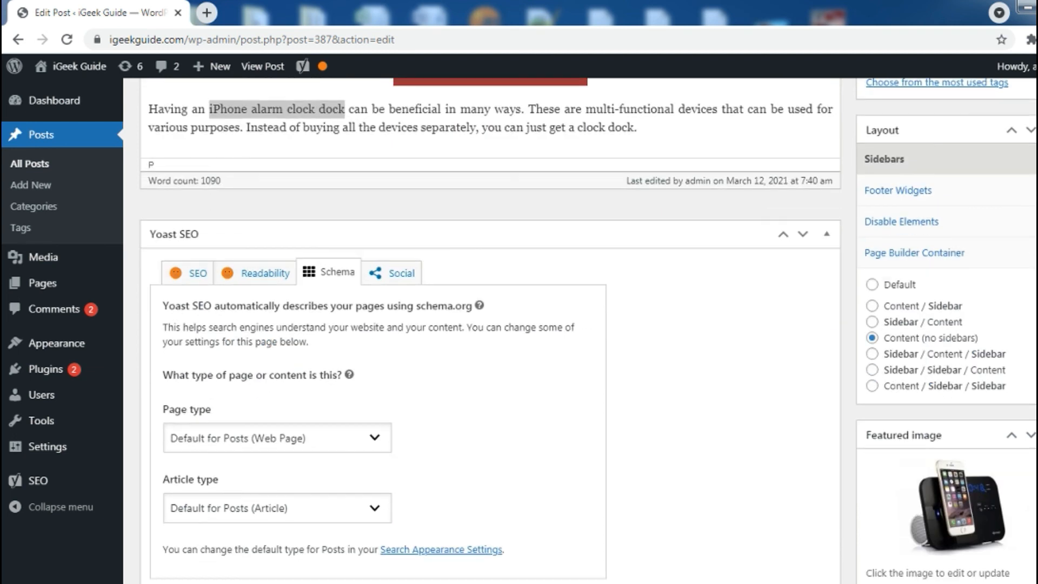
click(216, 447)
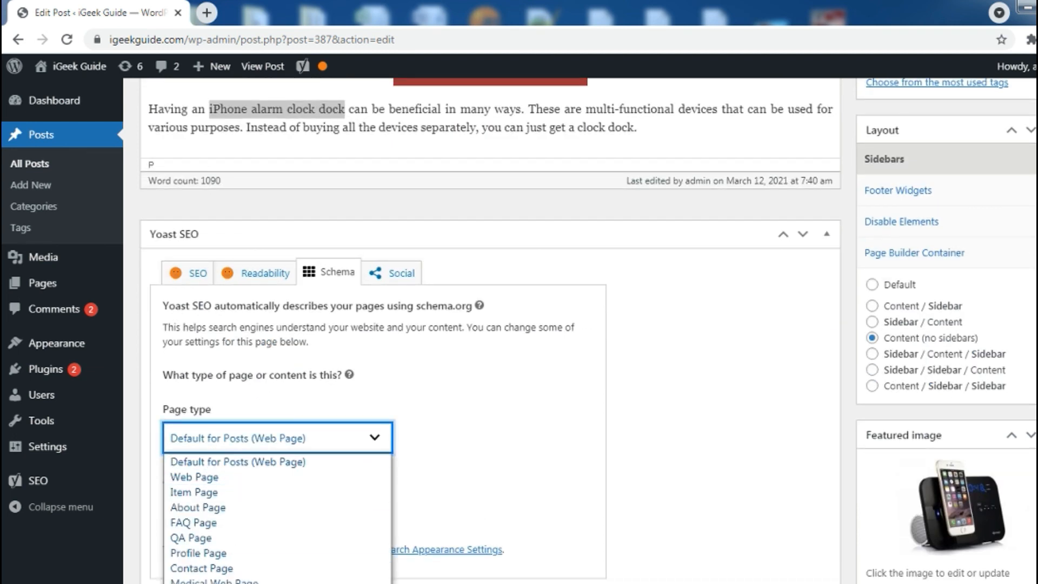
click(512, 445)
click(245, 517)
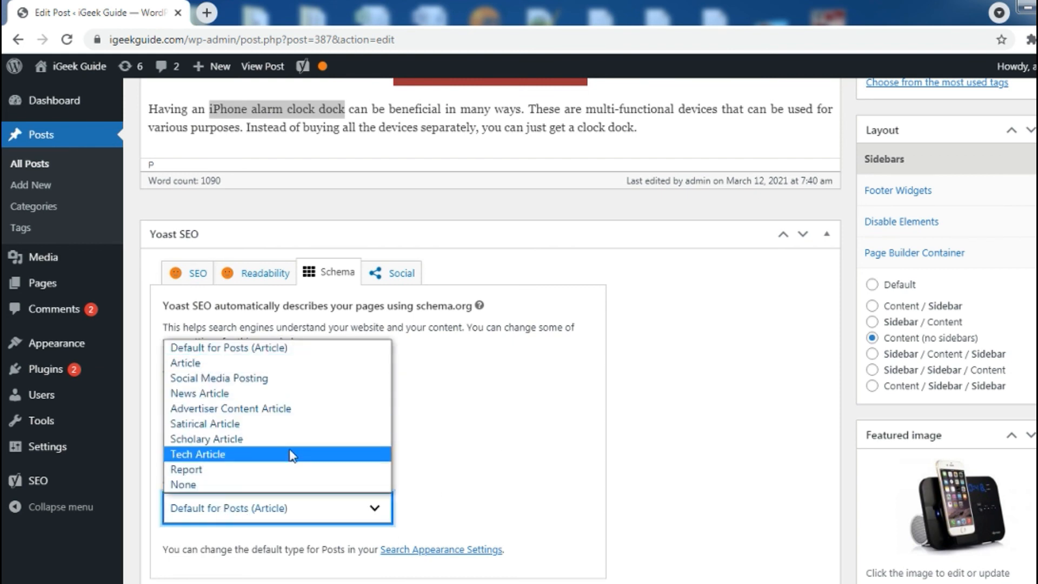
click(230, 347)
click(473, 456)
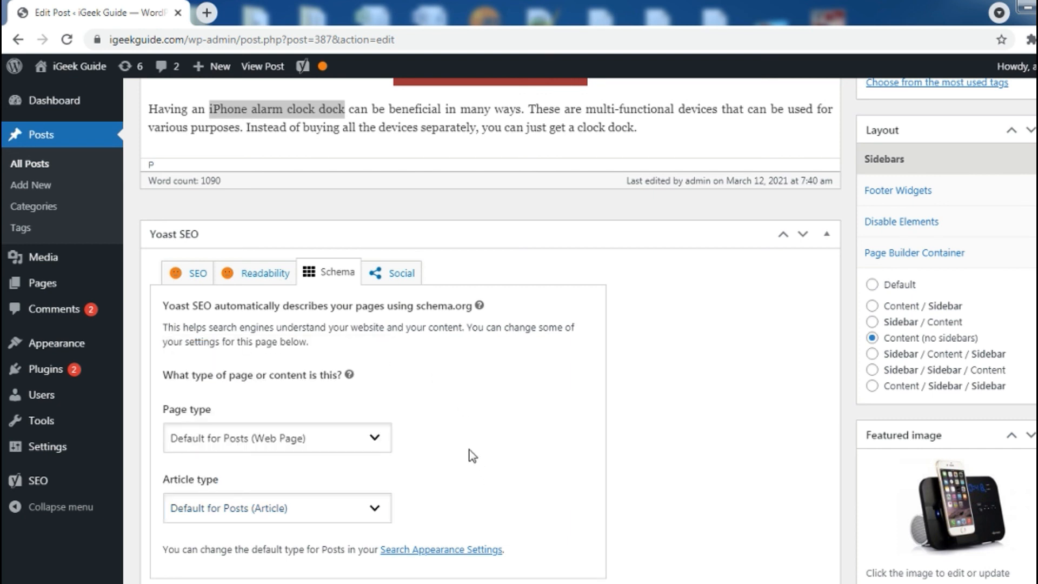
- Set the post's Facebook image to dpnao-5-in-1-iPhone-Charger-Dock-Station.jpg from the media library in the Yoast social settings
click(397, 273)
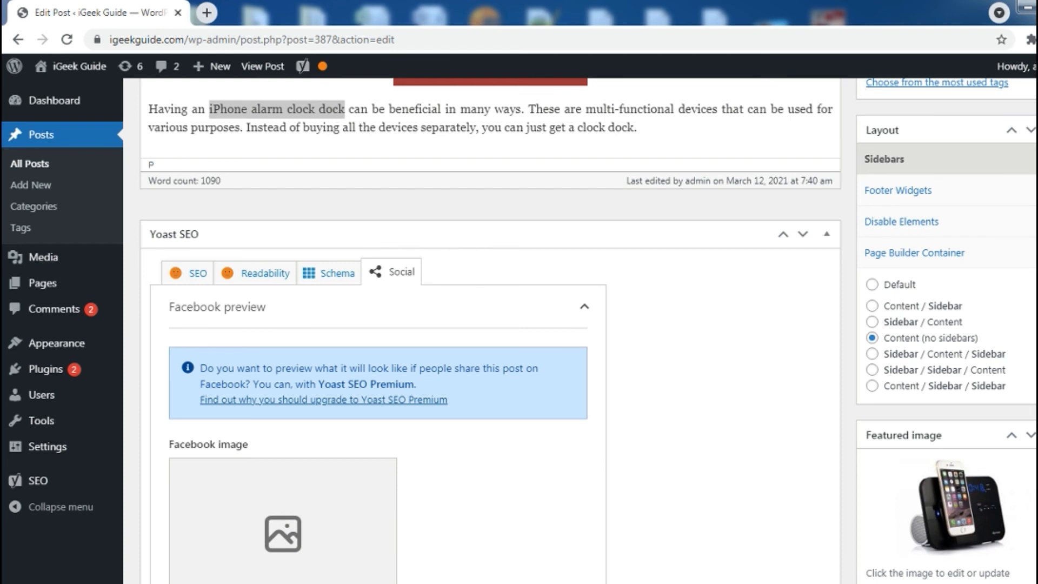
scroll(490, 325, down, 5)
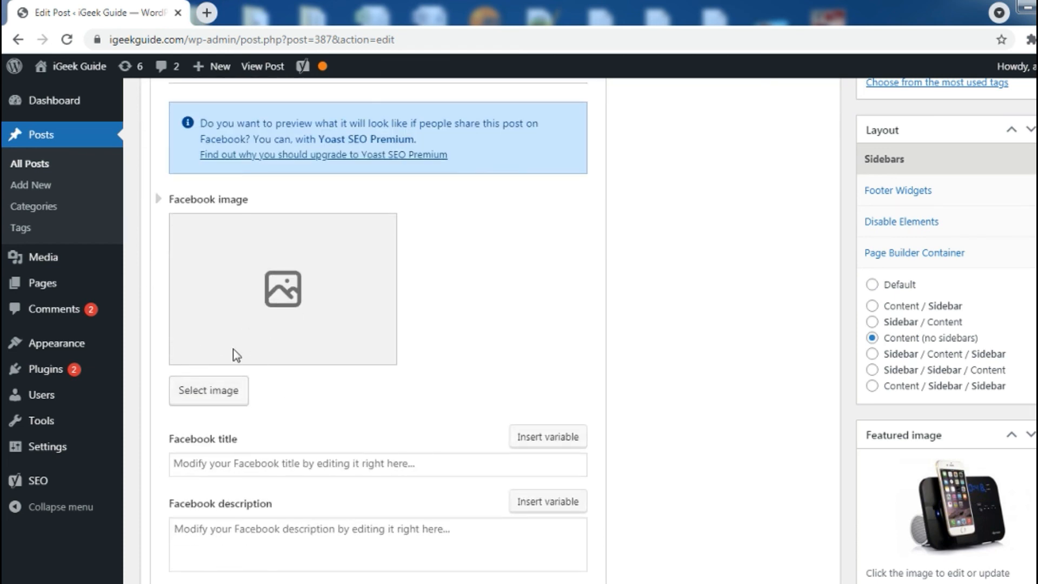
click(203, 398)
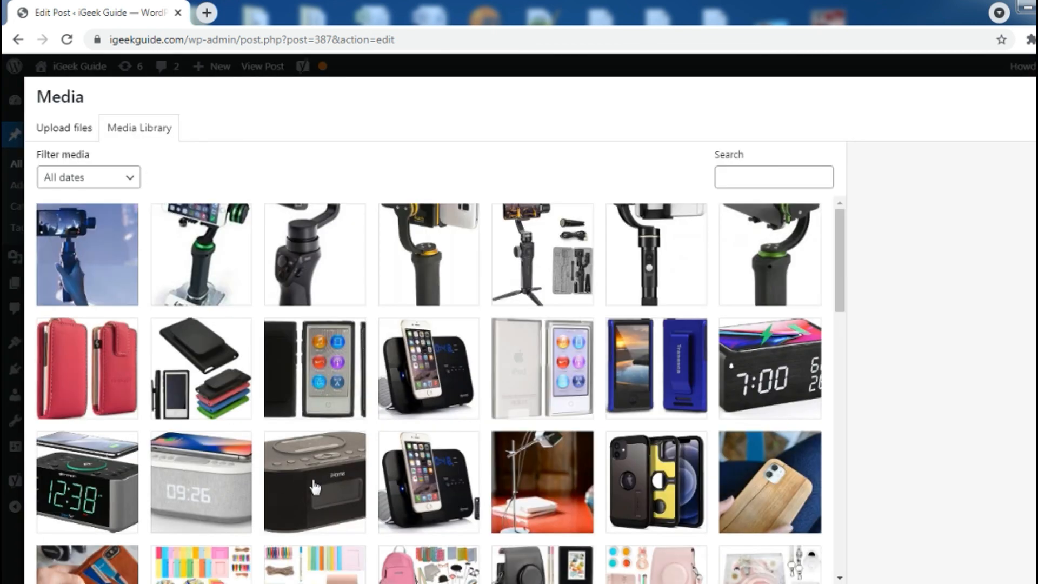
click(431, 490)
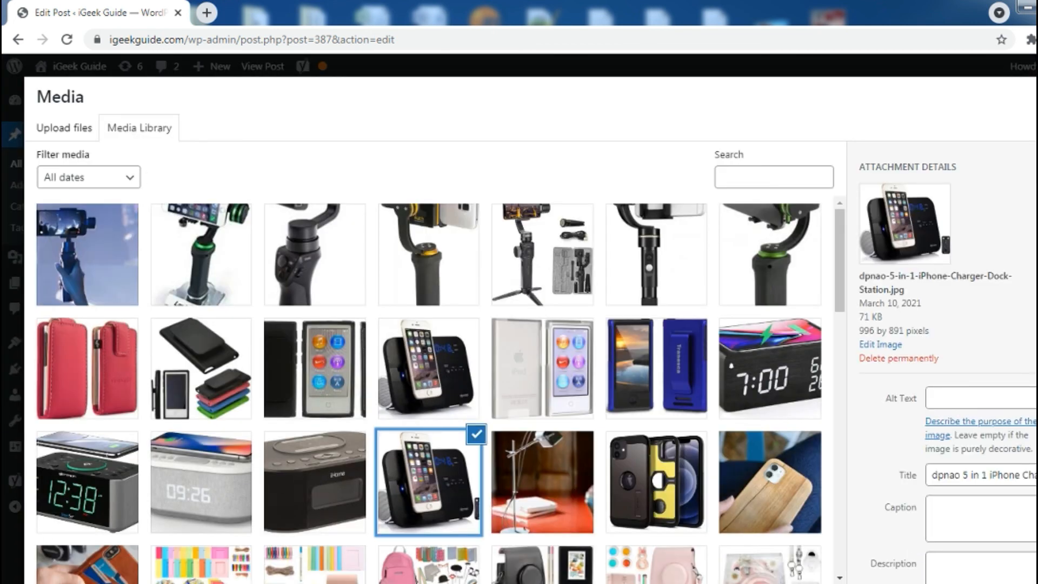
click(1033, 579)
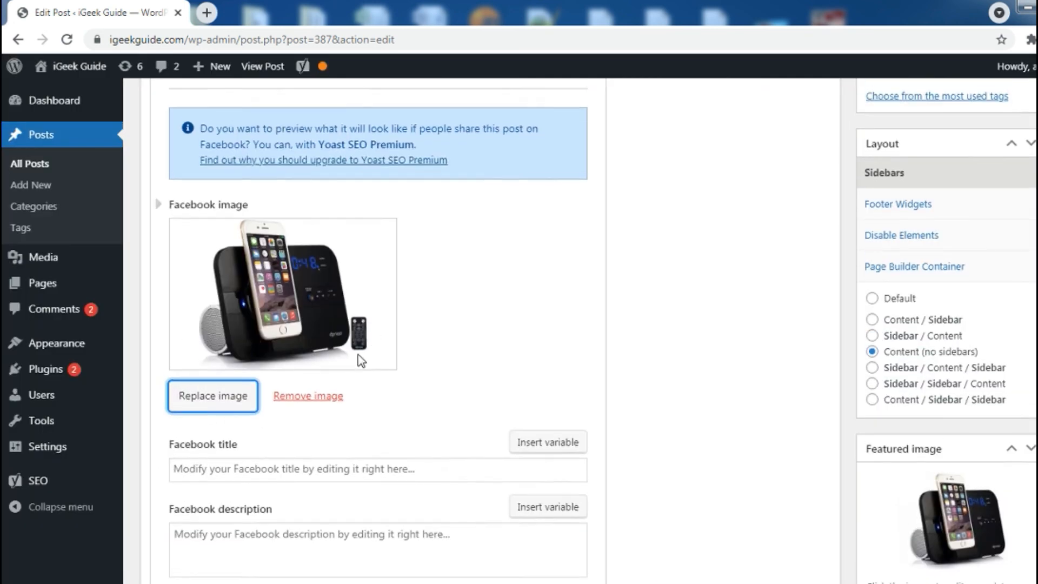
- Examine the Facebook title and description fields and the Twitter preview settings without entering anything
scroll(268, 486, down, 3)
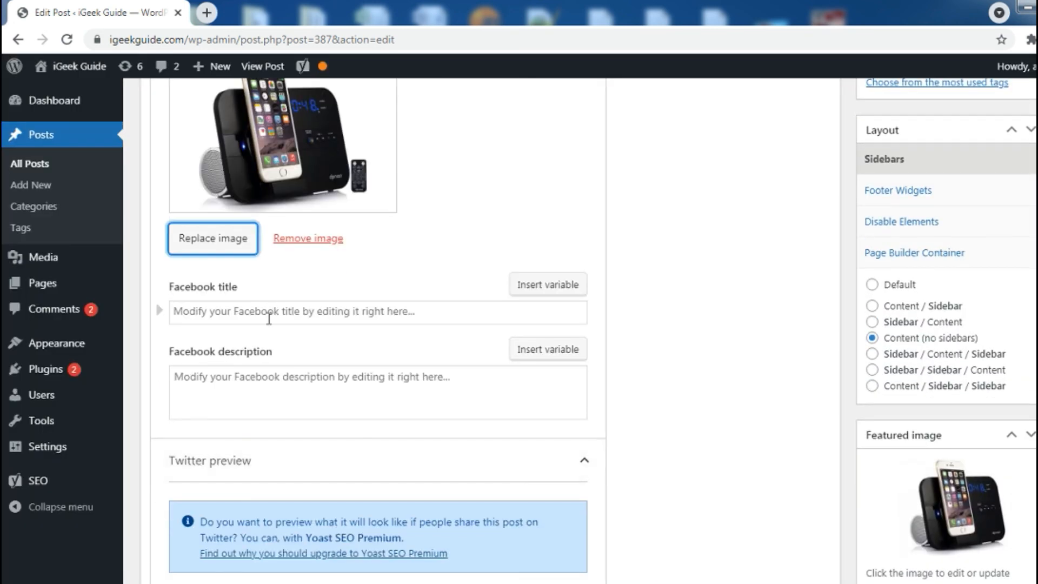
click(269, 318)
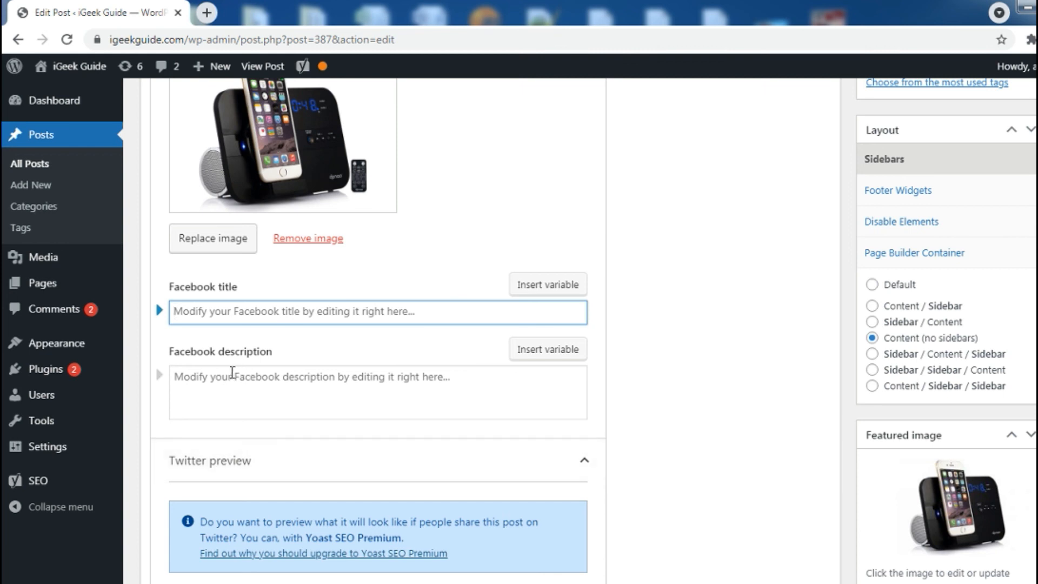
click(225, 378)
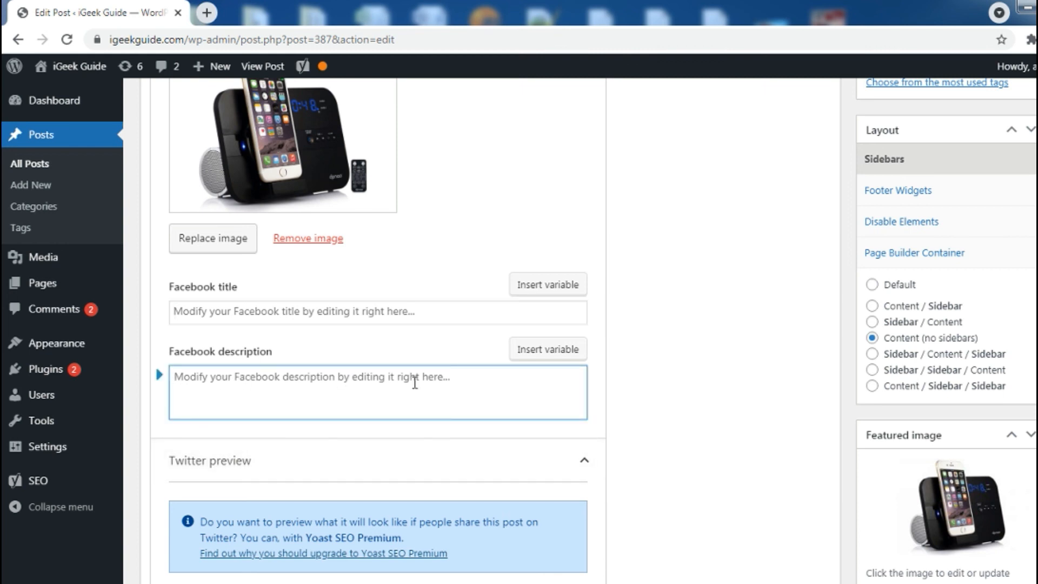
scroll(414, 382, down, 3)
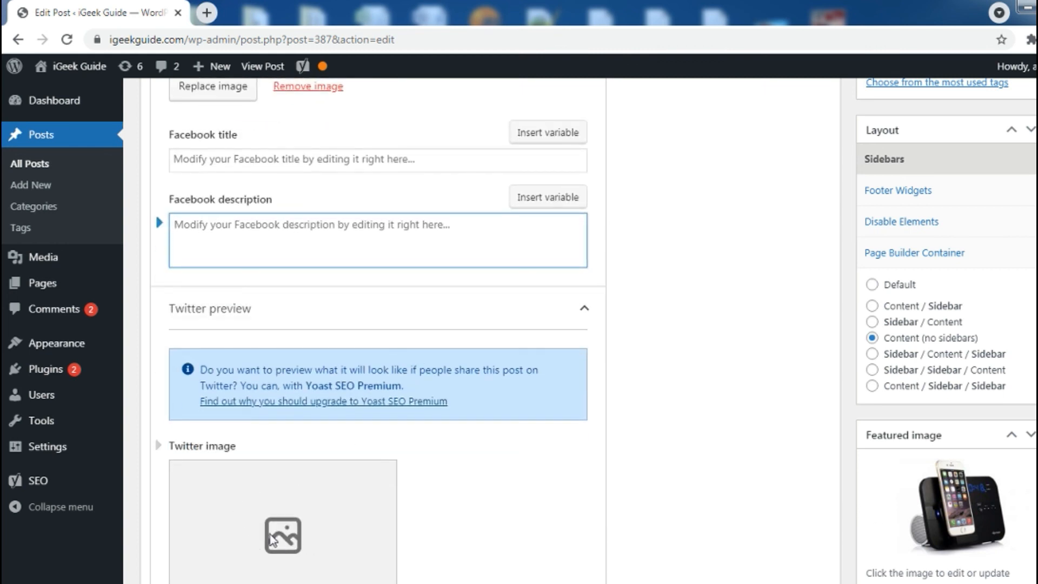
scroll(609, 523, up, 3)
scroll(609, 523, down, 8)
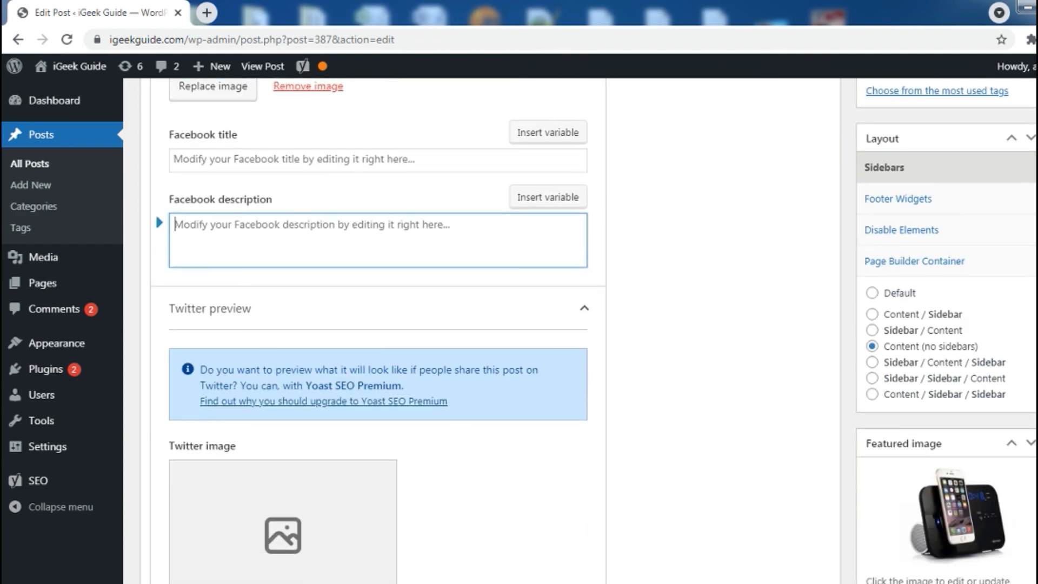
- Update the published alarm clock docks post to save its Yoast SEO and social image changes
scroll(303, 429, up, 18)
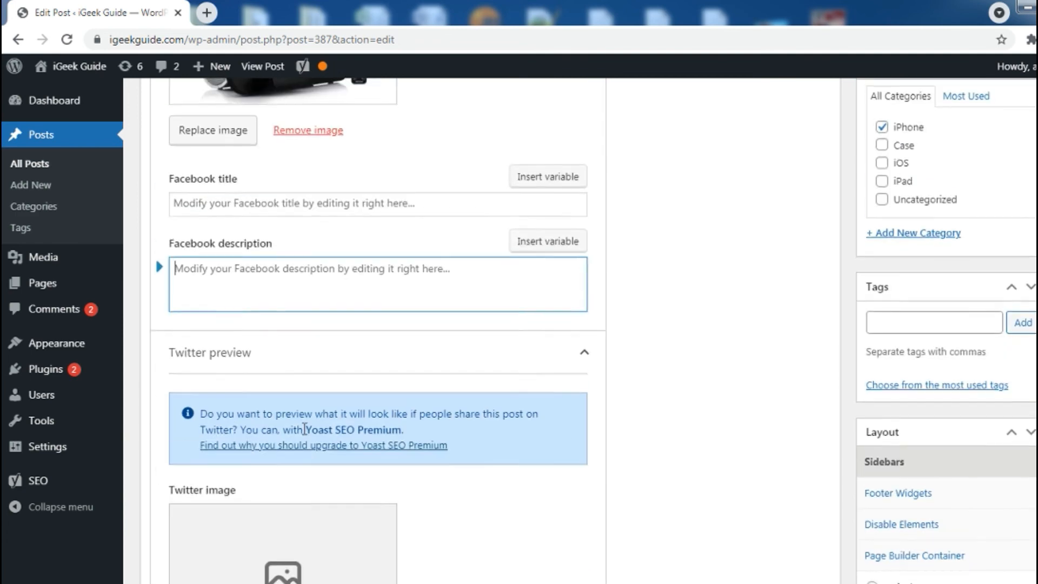
scroll(304, 430, up, 5)
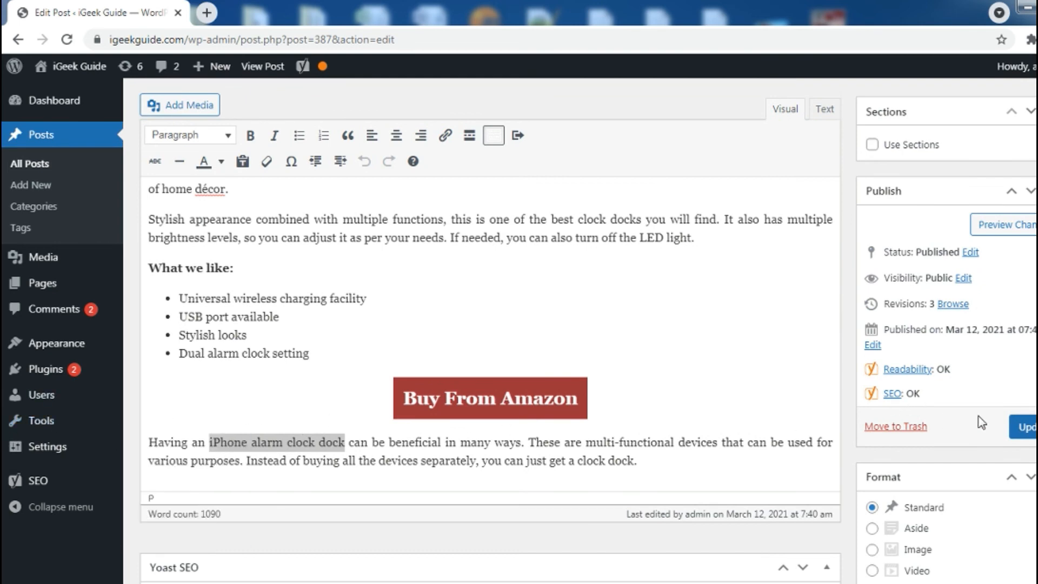
click(1019, 427)
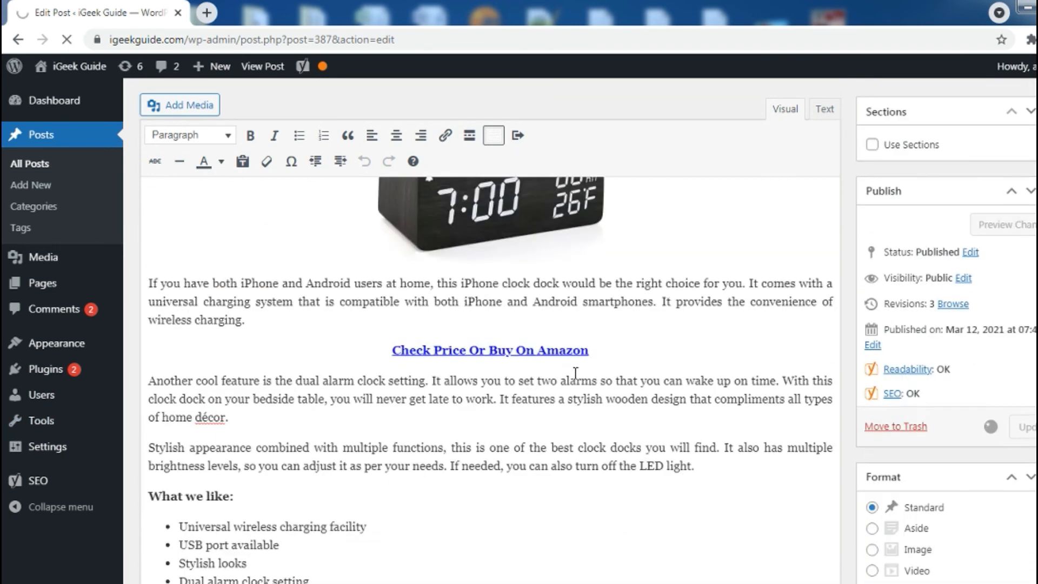
scroll(575, 373, up, 15)
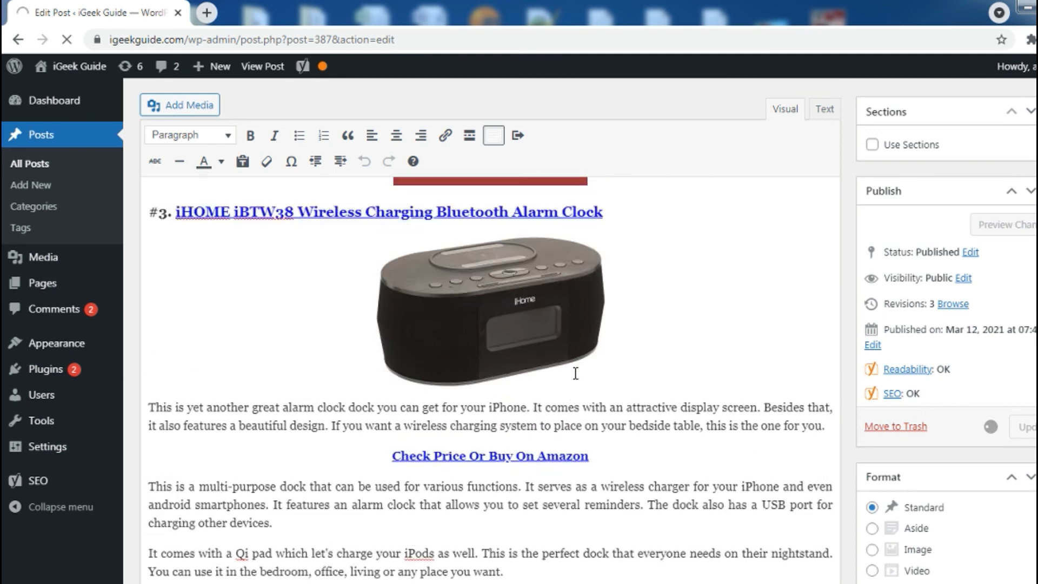
scroll(575, 373, up, 10)
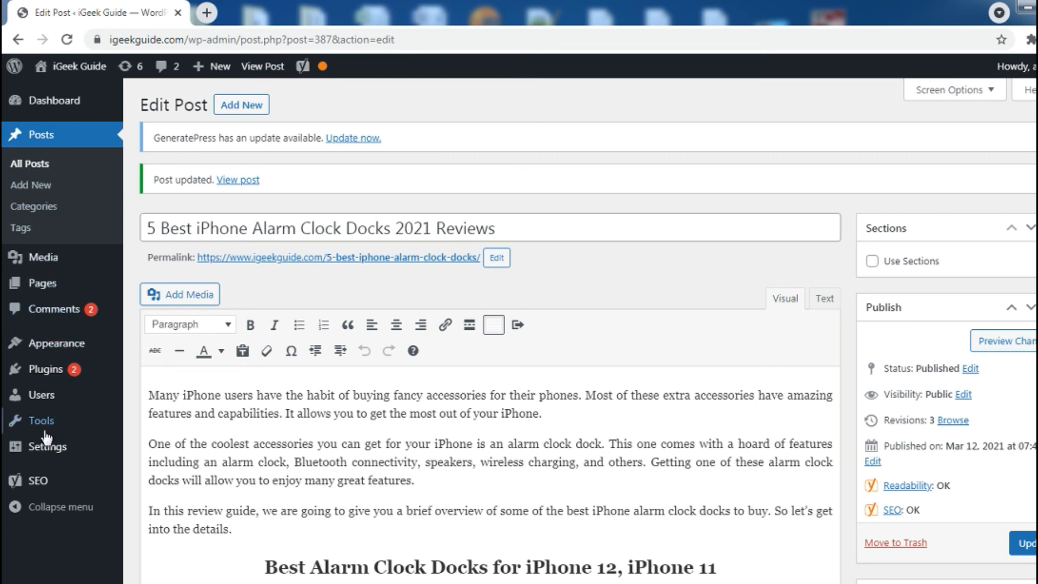
- Open the site's list of installed plugins
mouse_move(42, 371)
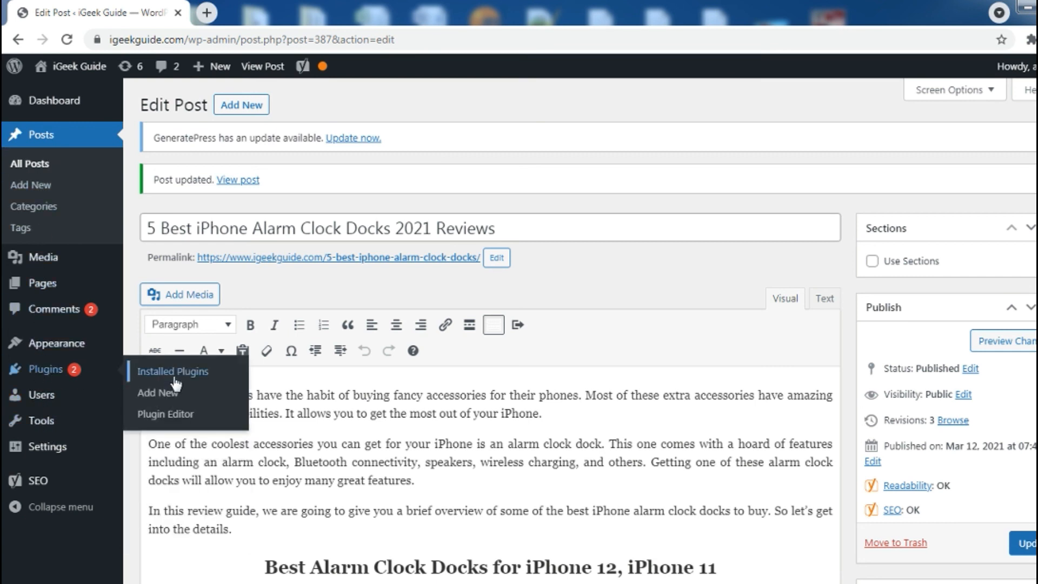